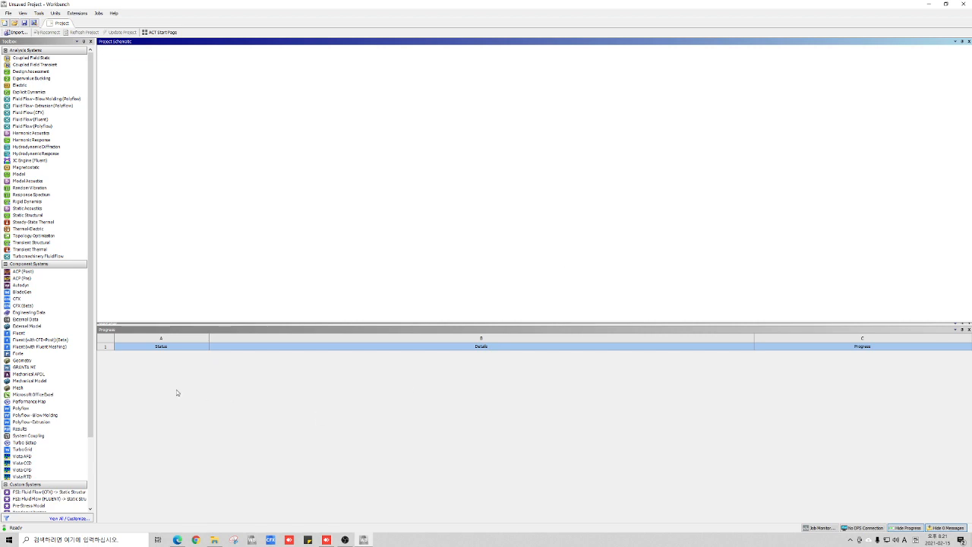
Step: Add a standalone Geometry system to the project schematic and open its geometry cell in a new, maximized SpaceClaim session
left_click_drag(23, 360, 147, 86)
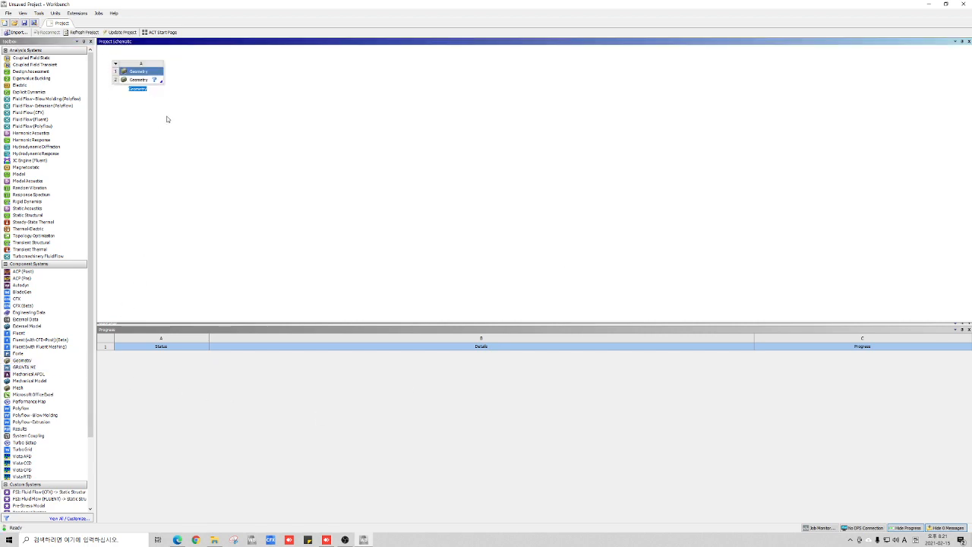
left_click(143, 83)
right_click(143, 82)
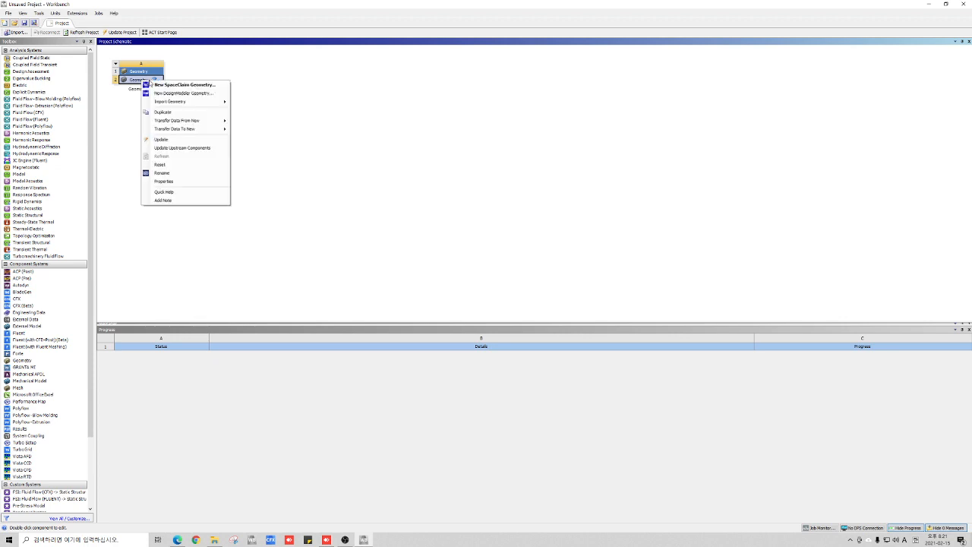
left_click(182, 83)
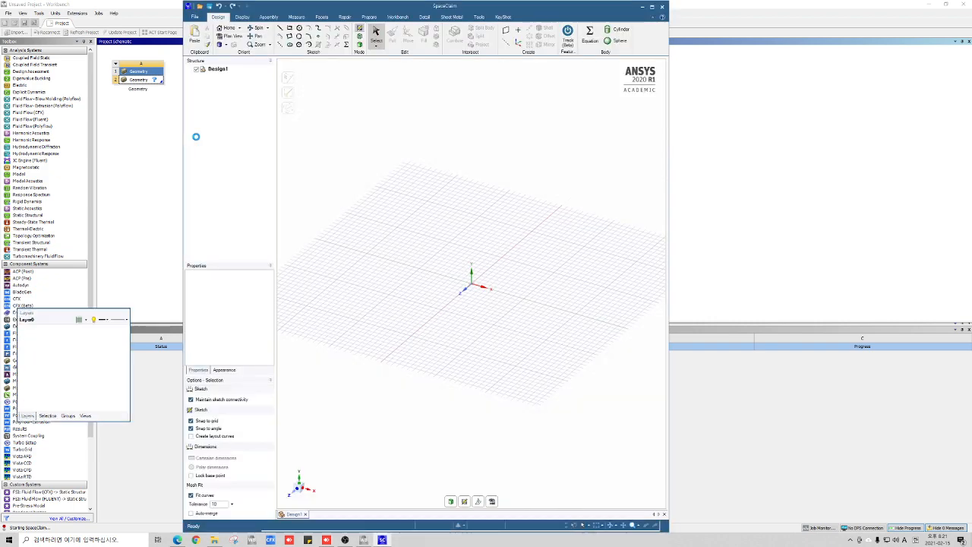
left_click(652, 6)
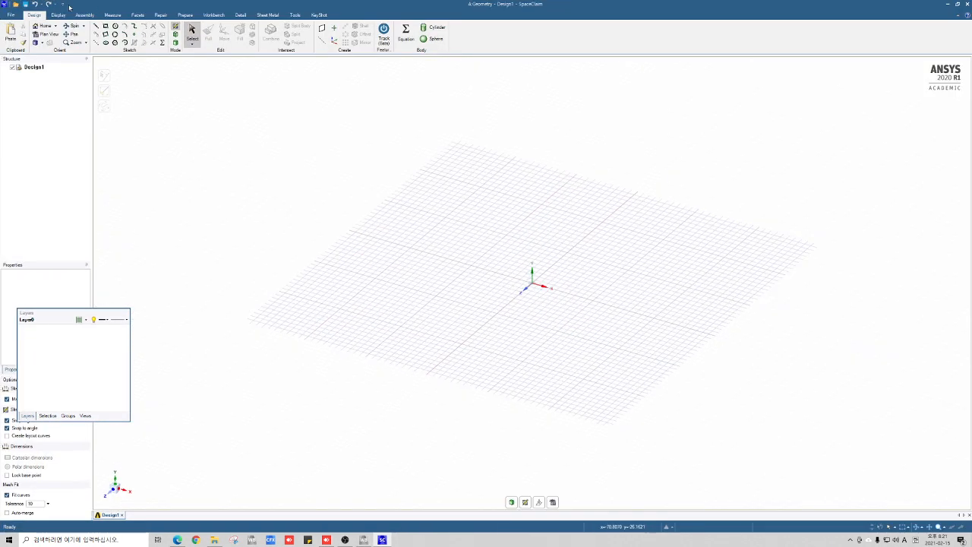
Step: Open the existing Assy geometry file from the Test folder
left_click(11, 15)
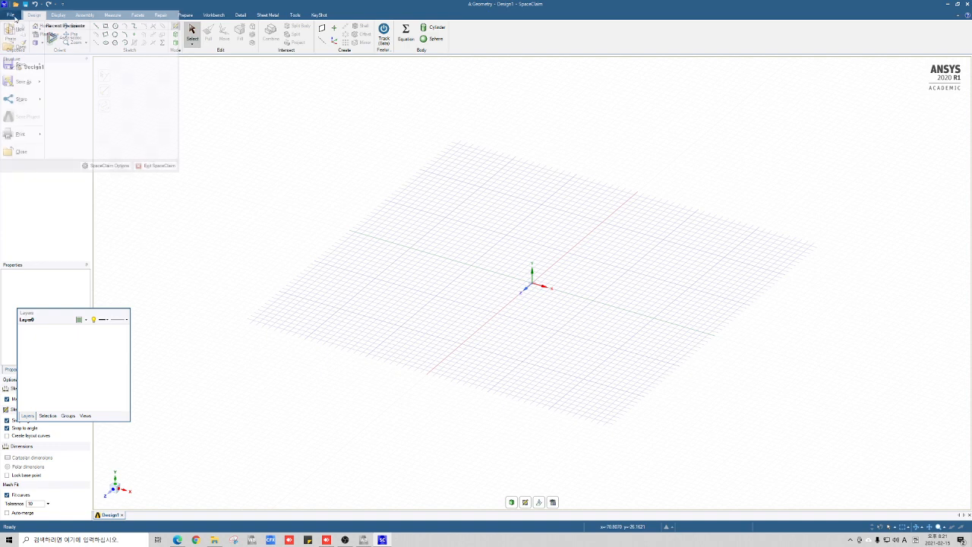
left_click(22, 50)
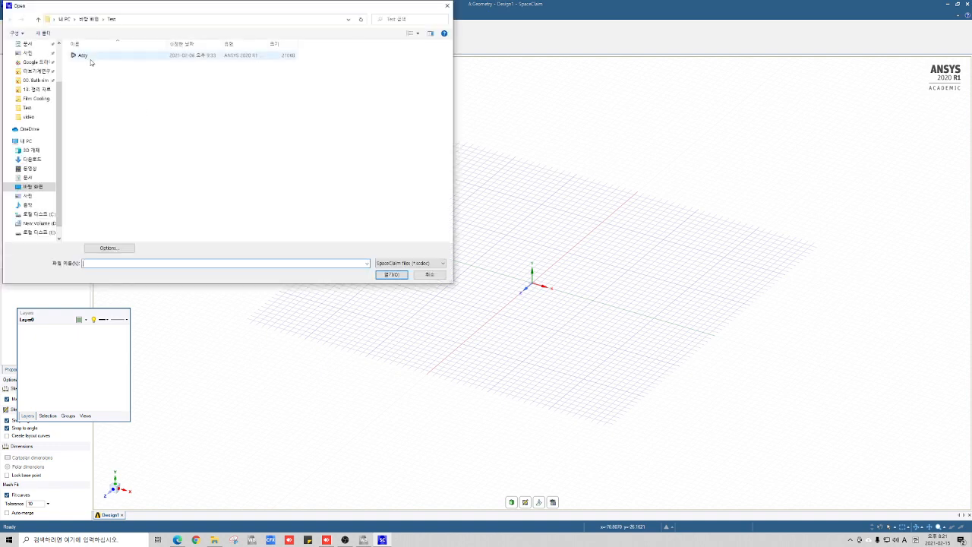
left_click(85, 57)
left_click(391, 275)
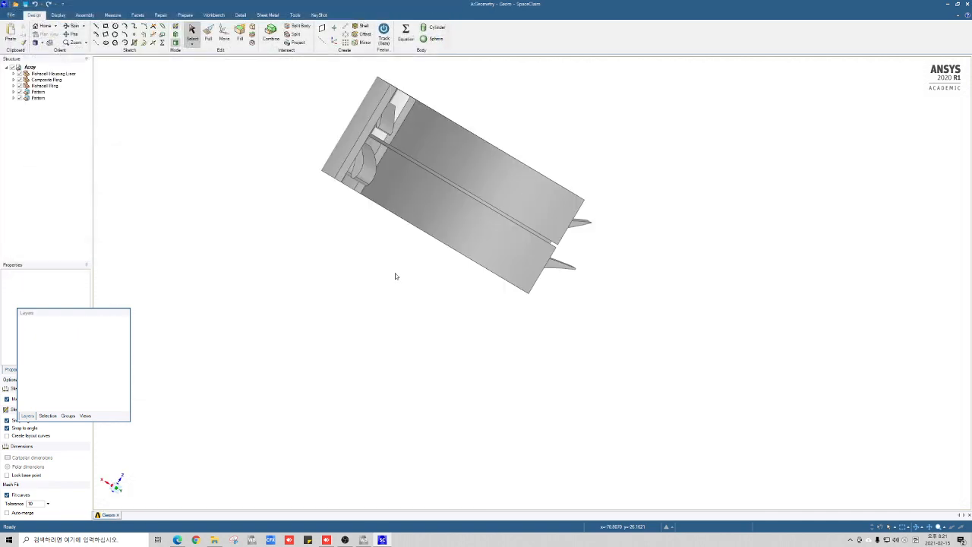
Step: Examine the curved ring assembly, especially the outer liner, the vanes and the gap between the two inner rings
mouse_move(415, 297)
middle_mouse_down()
mouse_move(501, 259)
mouse_move(493, 249)
mouse_move(490, 265)
middle_mouse_up()
scroll(490, 265, "down", 6)
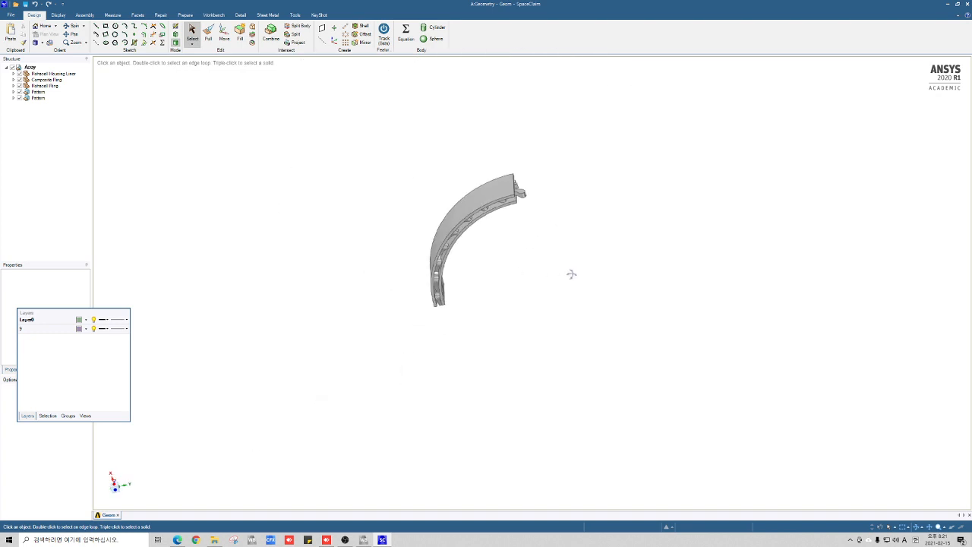
middle_click_drag(570, 273, 553, 283)
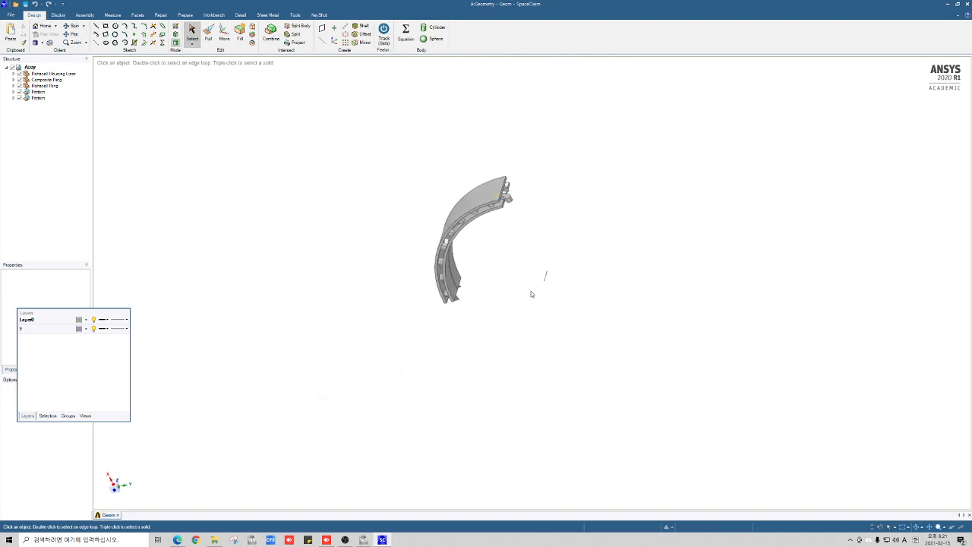
scroll(512, 213, "up", 5)
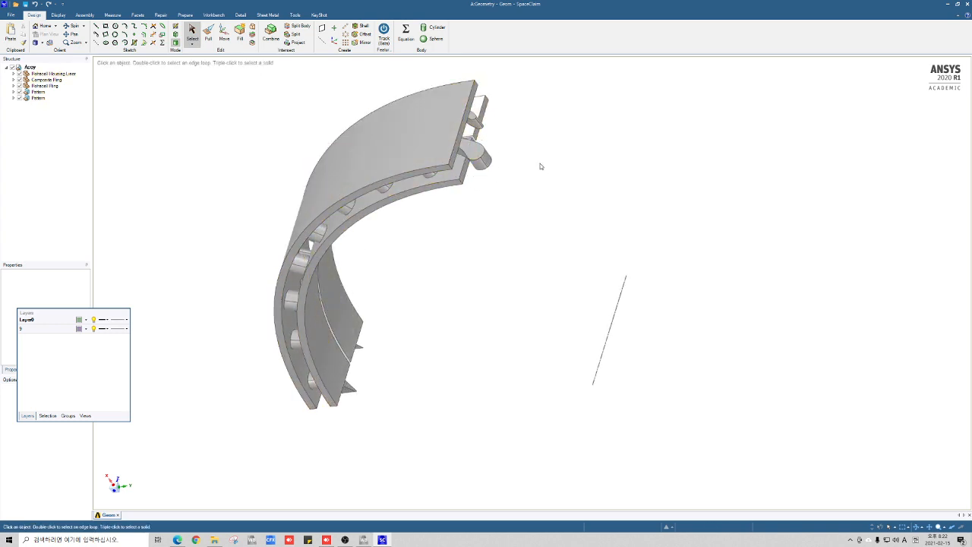
middle_click_drag(540, 163, 512, 221)
scroll(486, 250, "up", 5)
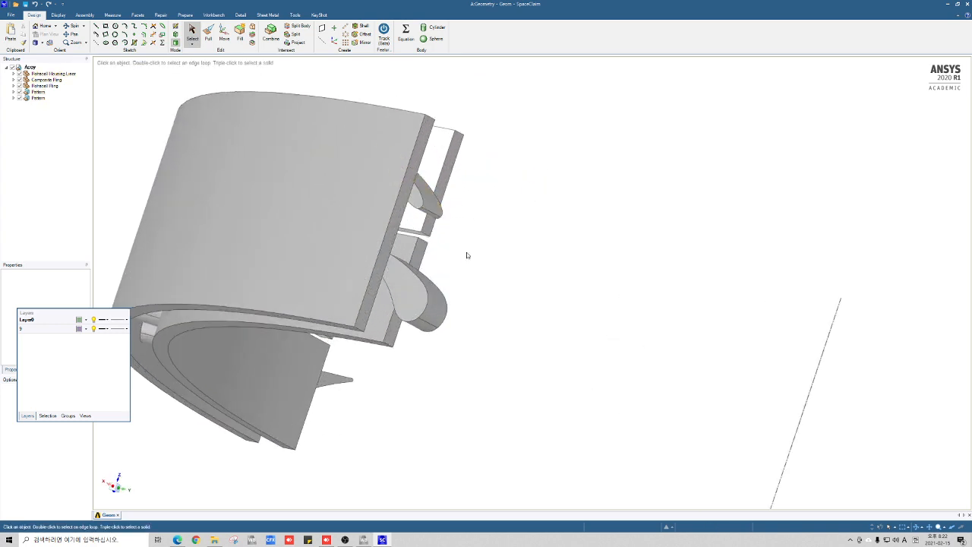
middle_click_drag(486, 260, 451, 218)
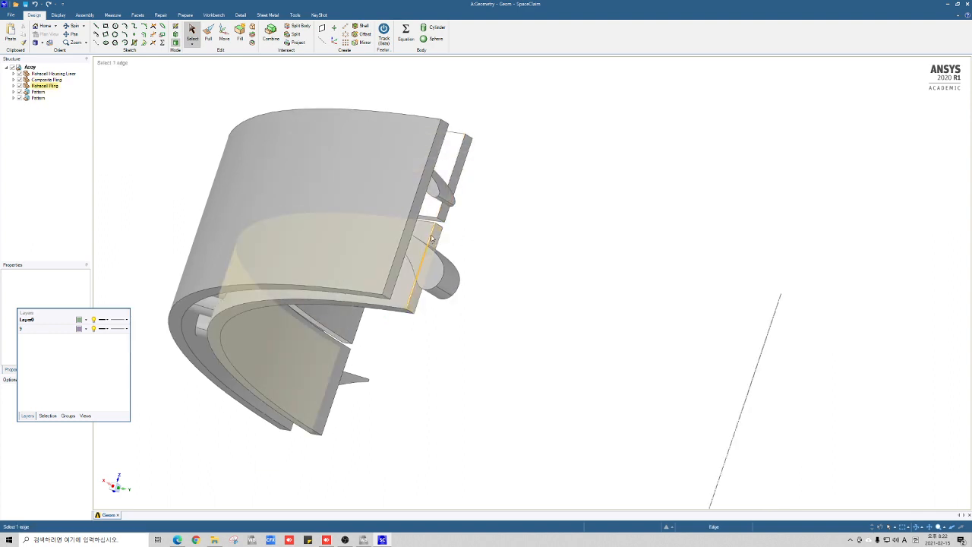
scroll(466, 238, "down", 2)
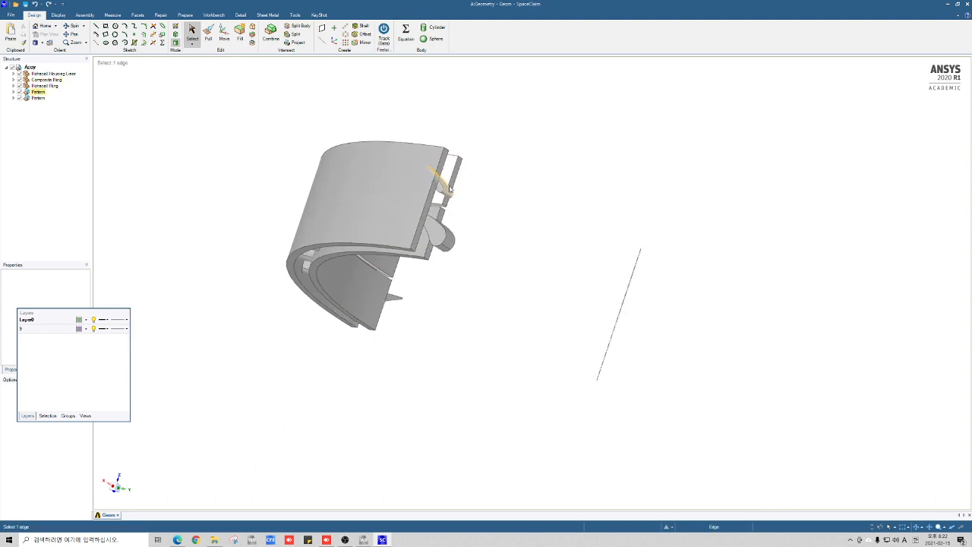
scroll(456, 211, "up", 5)
scroll(466, 245, "down", 2)
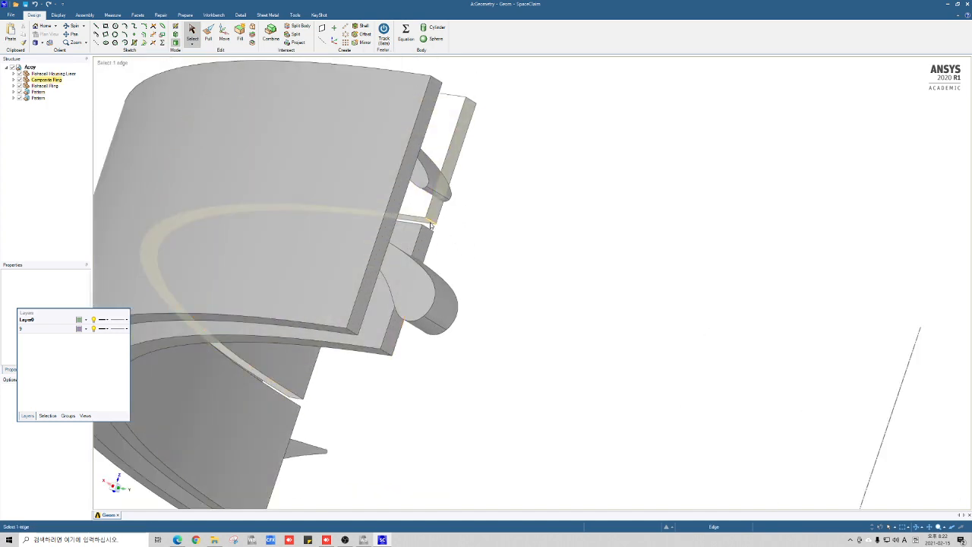
scroll(489, 257, "down", 3)
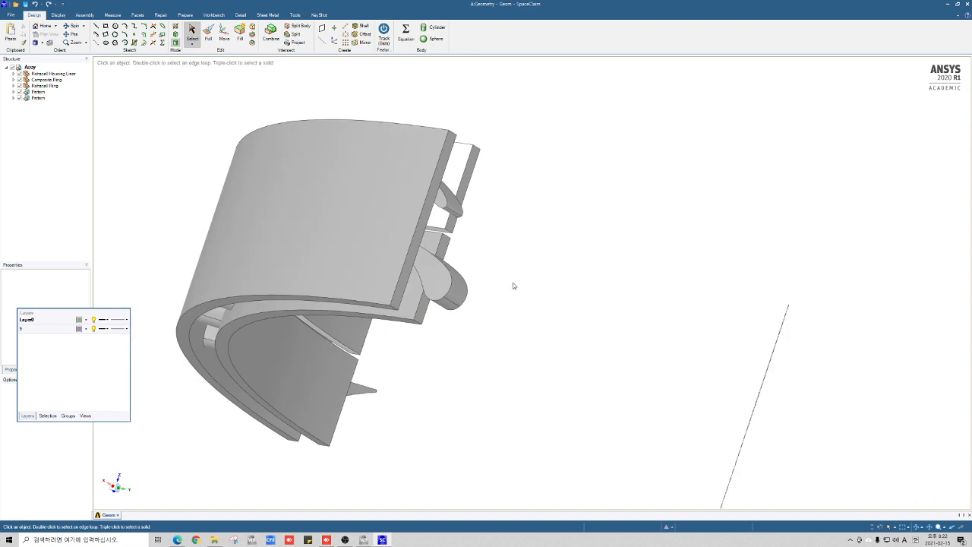
middle_click_drag(515, 284, 490, 293)
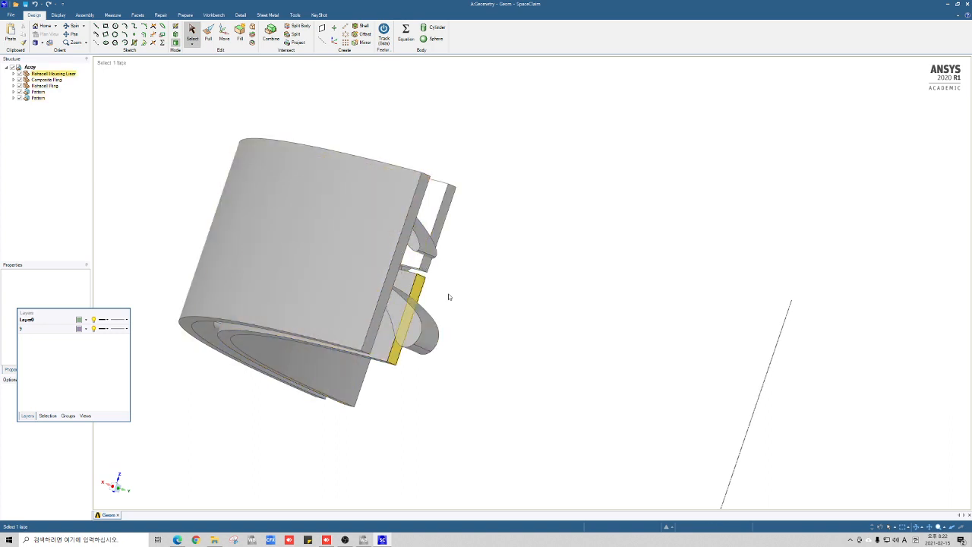
mouse_move(447, 295)
middle_mouse_down()
mouse_move(462, 296)
mouse_move(445, 288)
mouse_move(458, 286)
mouse_move(454, 296)
middle_mouse_up()
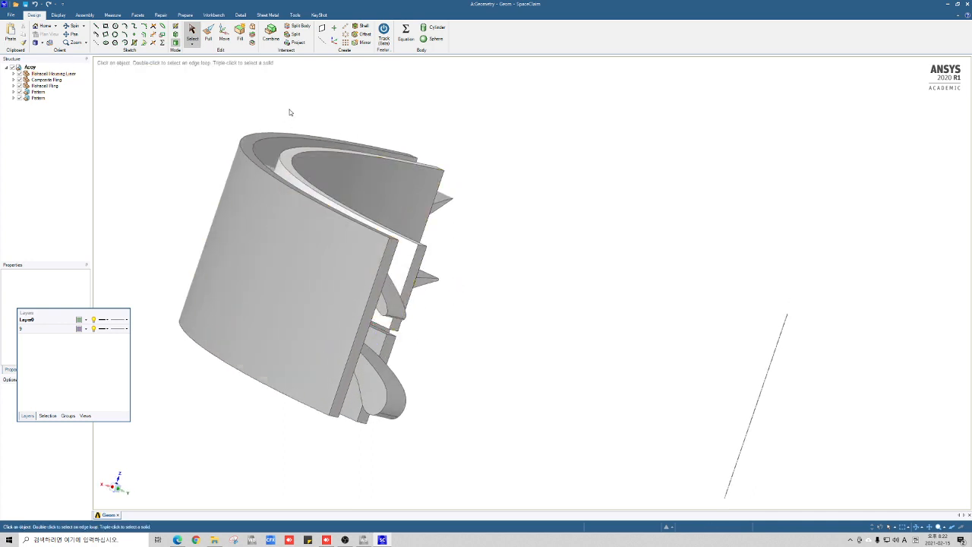
Step: Split the outer housing liner body using the upper face of the lower inner ring as the cutter
left_click(297, 28)
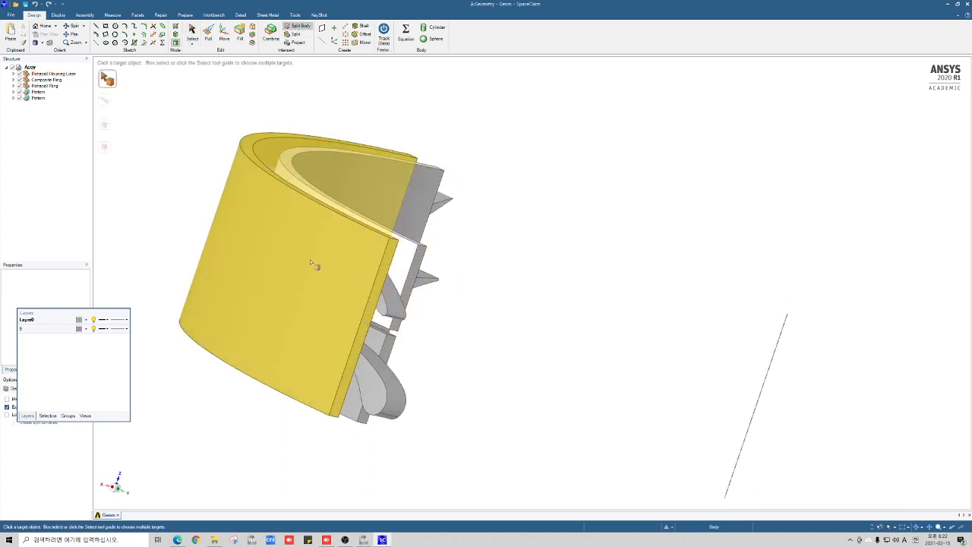
left_click(315, 265)
middle_click_drag(486, 285, 456, 324)
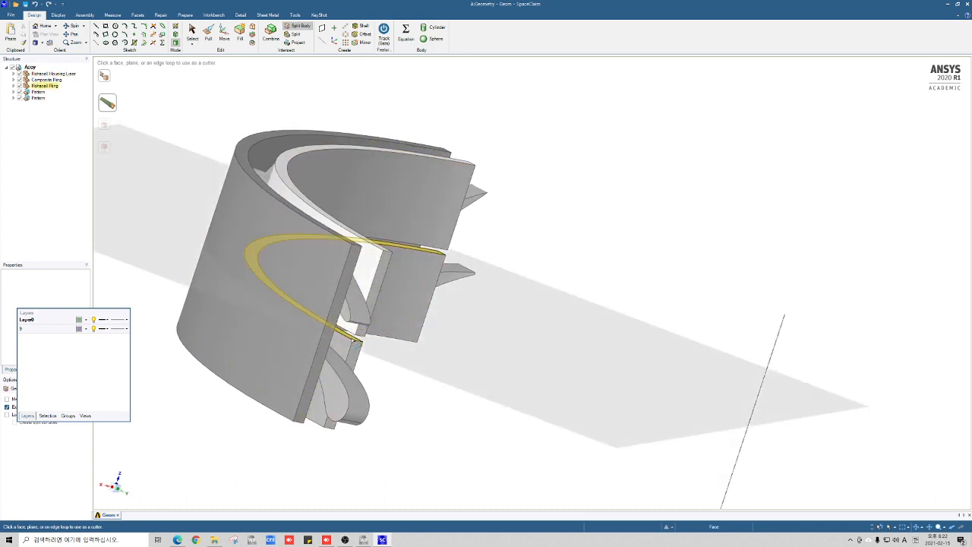
left_click(352, 337)
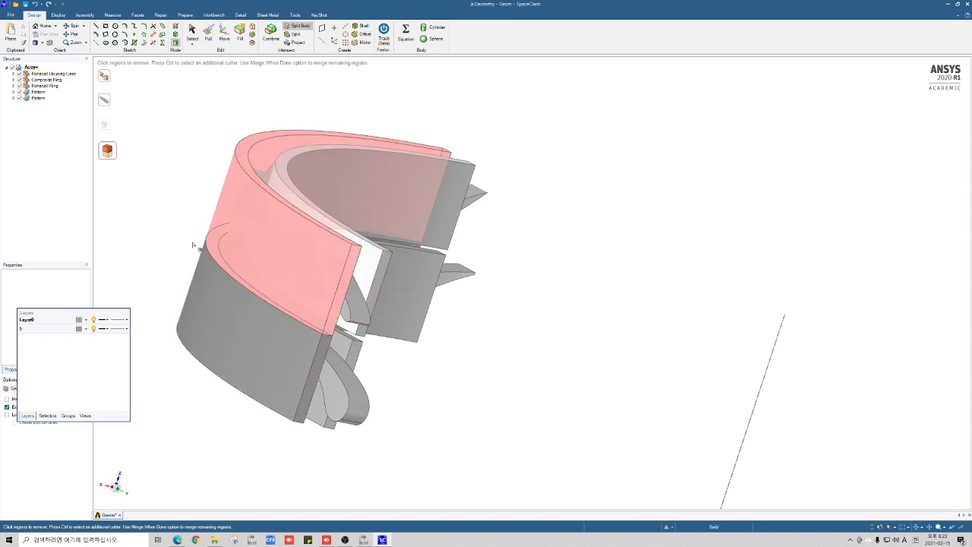
left_click(193, 32)
Step: Pull the lower face of the Composite Ring down across the gap until it overlaps the ring beneath it
middle_click_drag(384, 345, 404, 324)
scroll(442, 277, "up", 2)
middle_click_drag(433, 276, 409, 273)
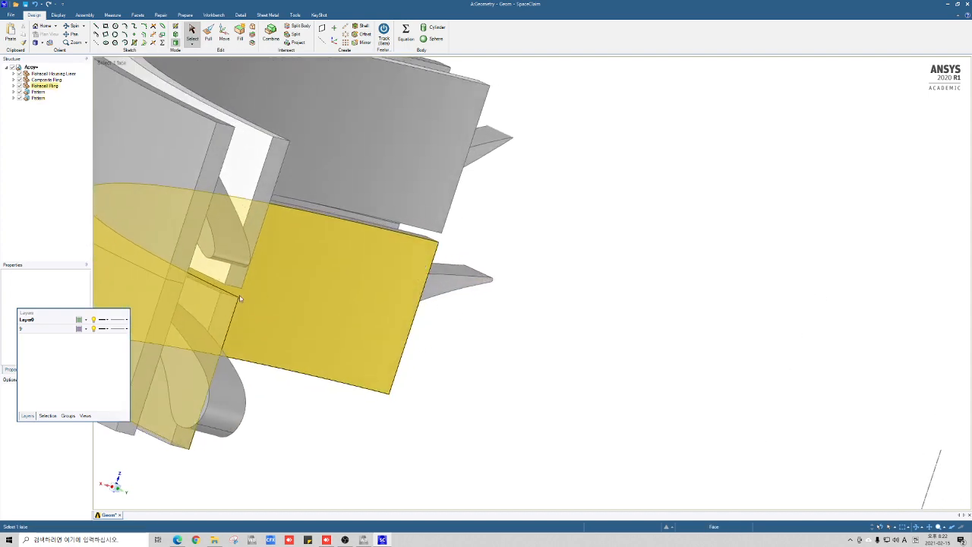
middle_click_drag(270, 307, 280, 311)
middle_click_drag(295, 199, 301, 174)
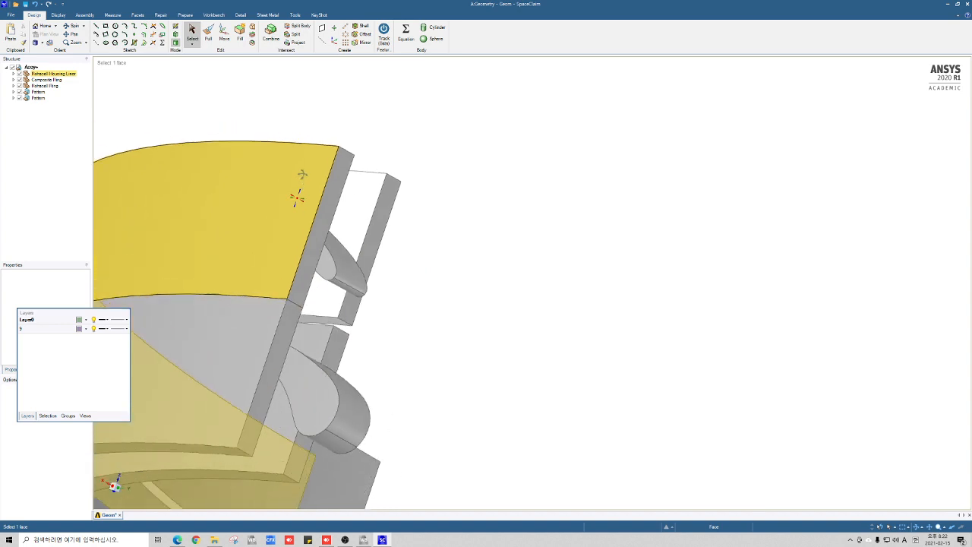
left_click(204, 32)
left_click(336, 322)
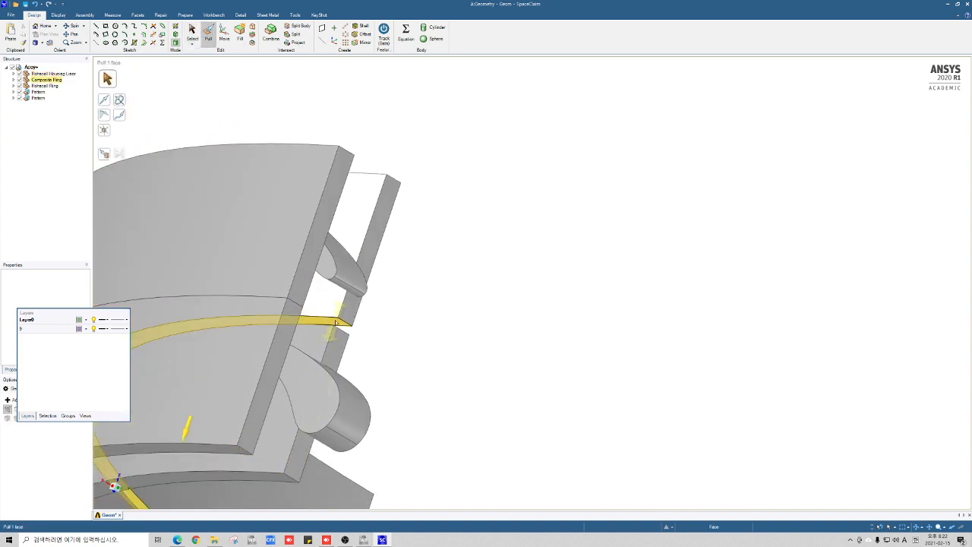
left_click_drag(337, 325, 335, 338)
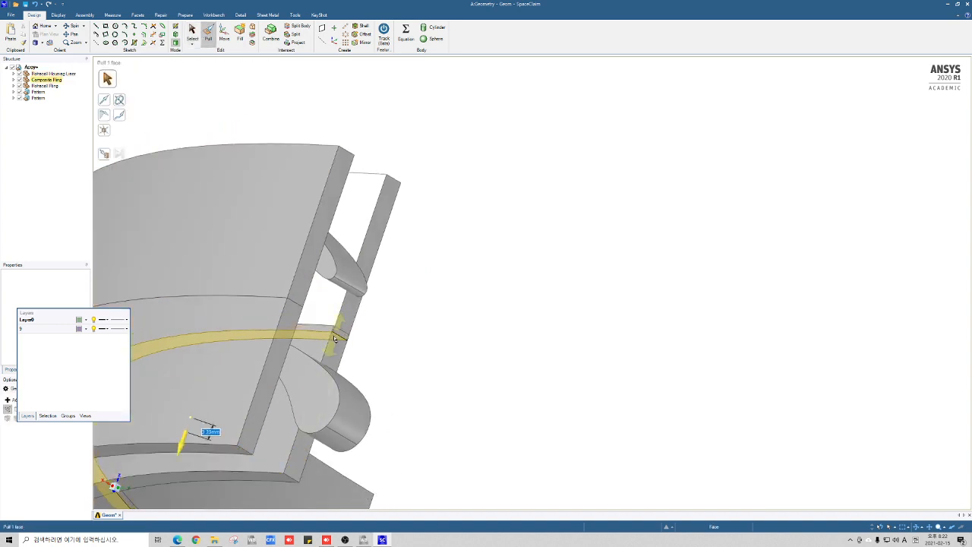
left_click(403, 352)
Step: Examine the overlap between the Composite Ring and the lower inner ring at their end faces
middle_click_drag(404, 352, 347, 347)
scroll(347, 342, "up", 3)
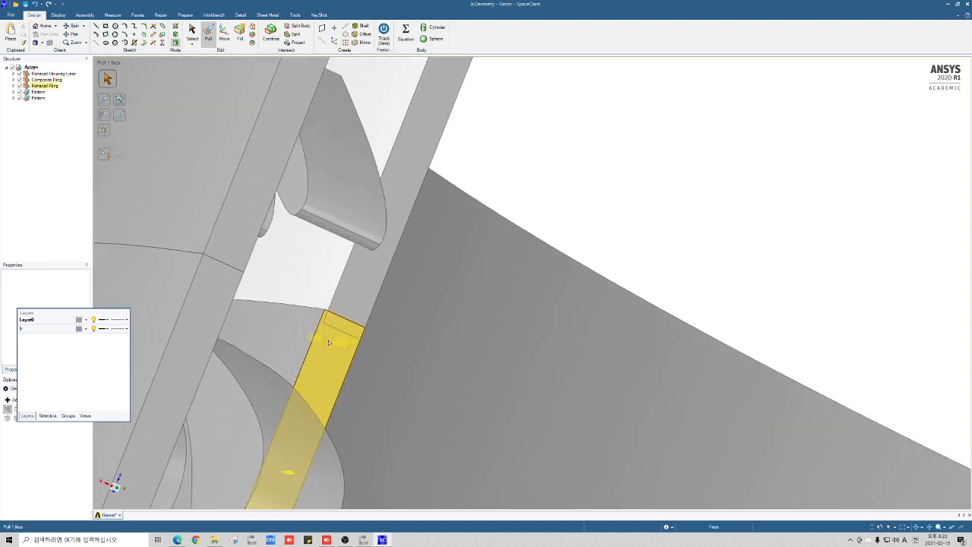
scroll(327, 342, "up", 2)
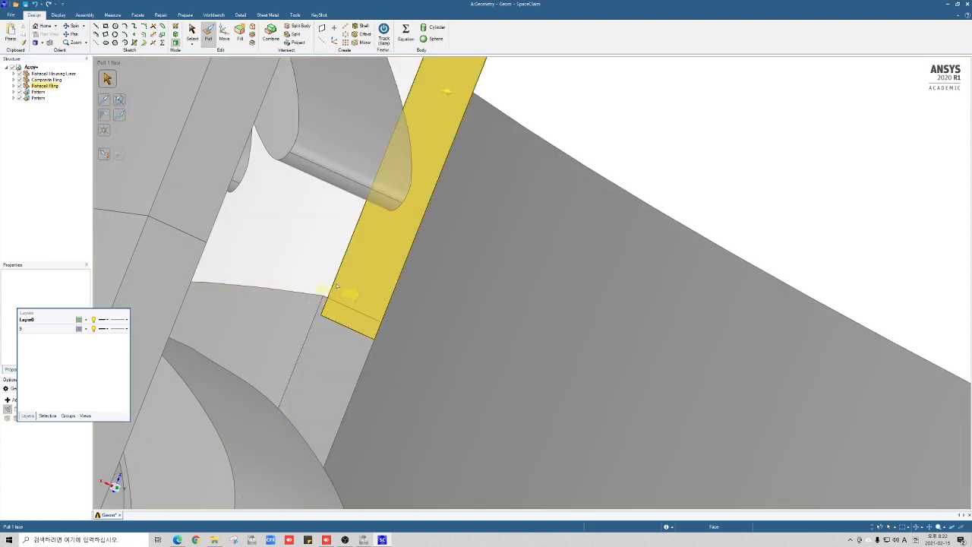
left_click(337, 287)
left_click(339, 316)
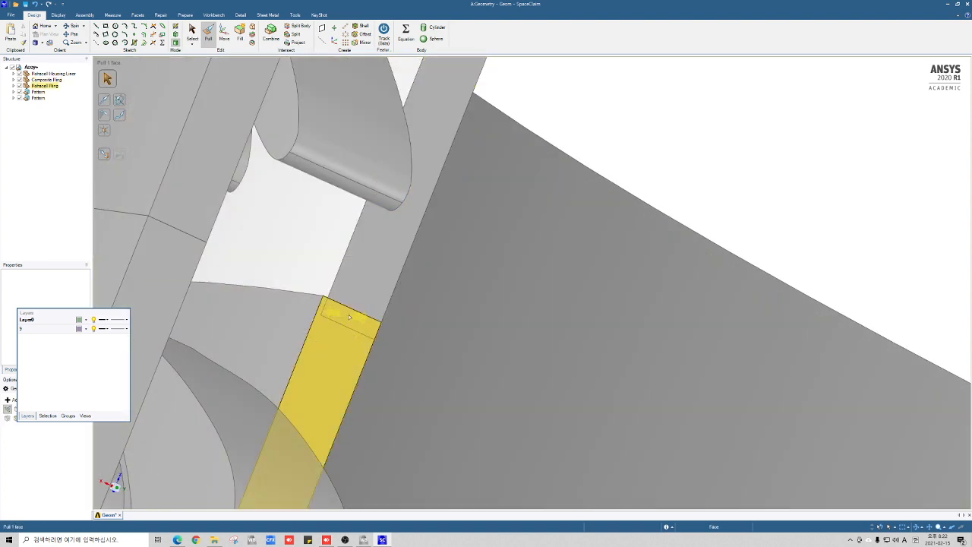
scroll(357, 321, "down", 4)
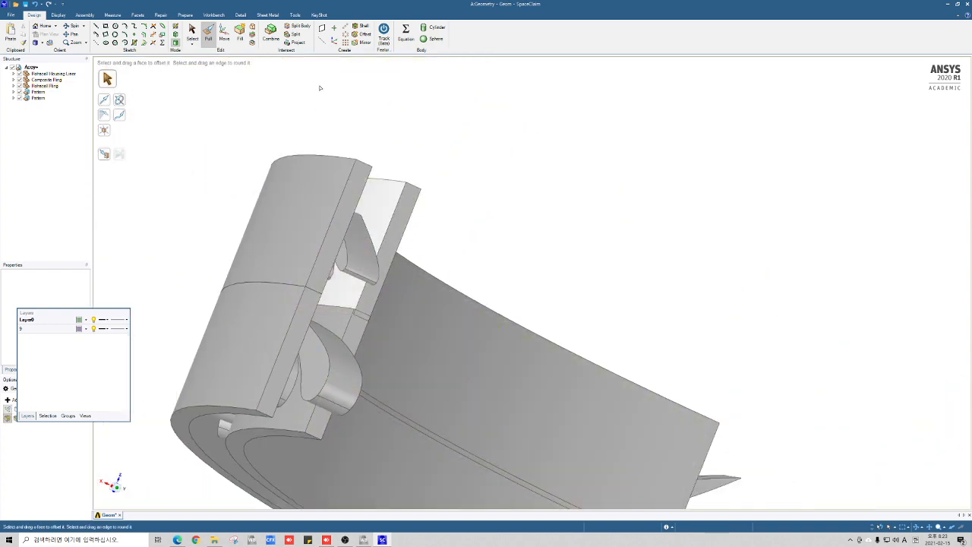
left_click(293, 28)
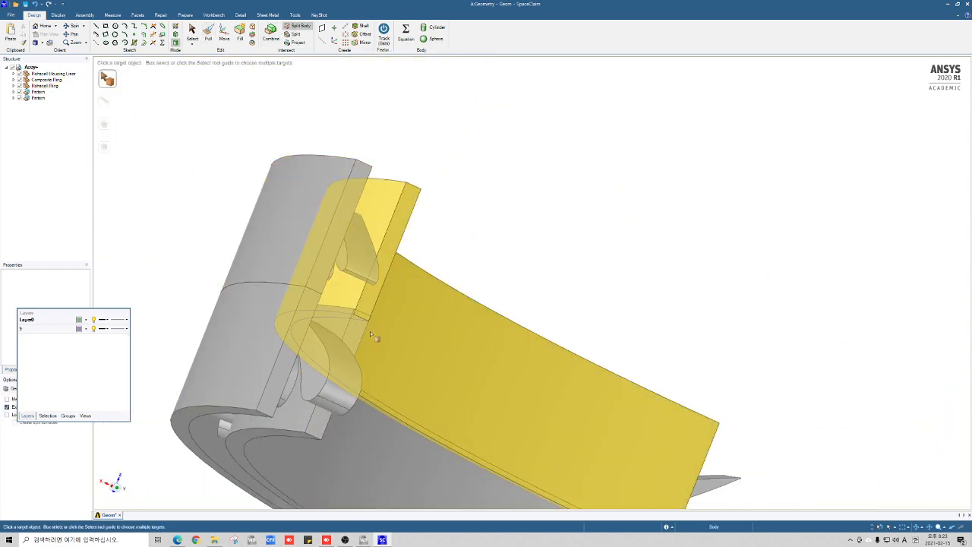
scroll(366, 316, "up", 5)
scroll(365, 316, "up", 3)
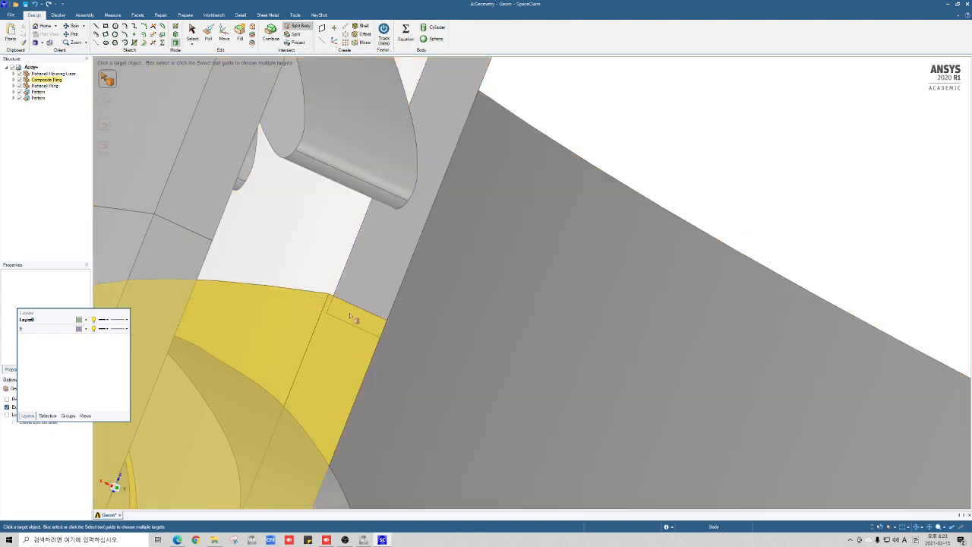
scroll(322, 328, "down", 6)
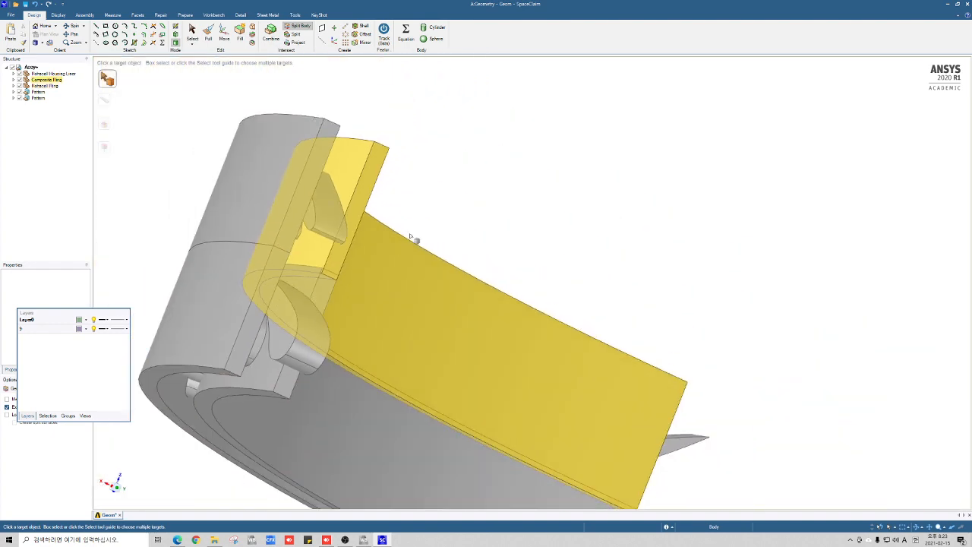
middle_click_drag(410, 235, 390, 195)
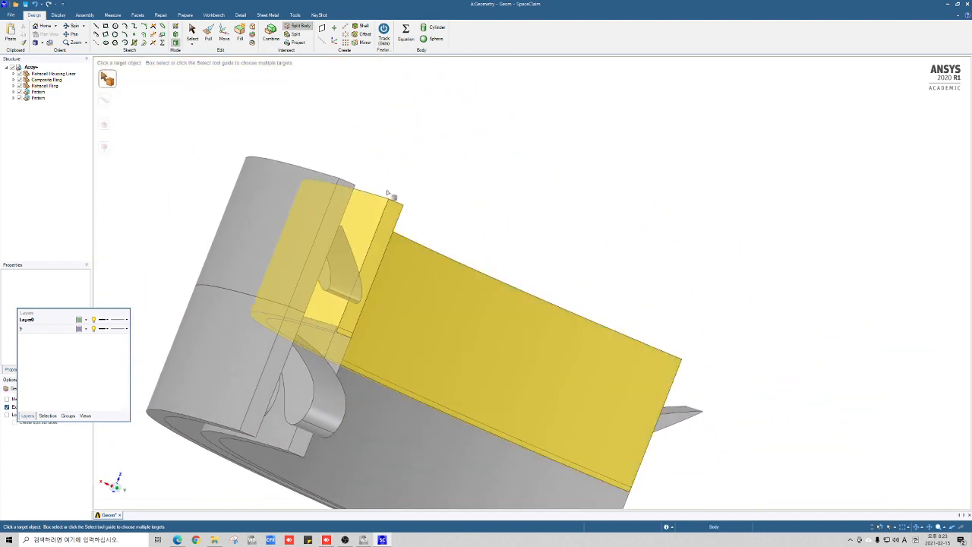
Step: Cut the overlap out of the Composite Ring with Combine, using the lower inner ring as the cutter and removing the thin overlapping strip
left_click(271, 32)
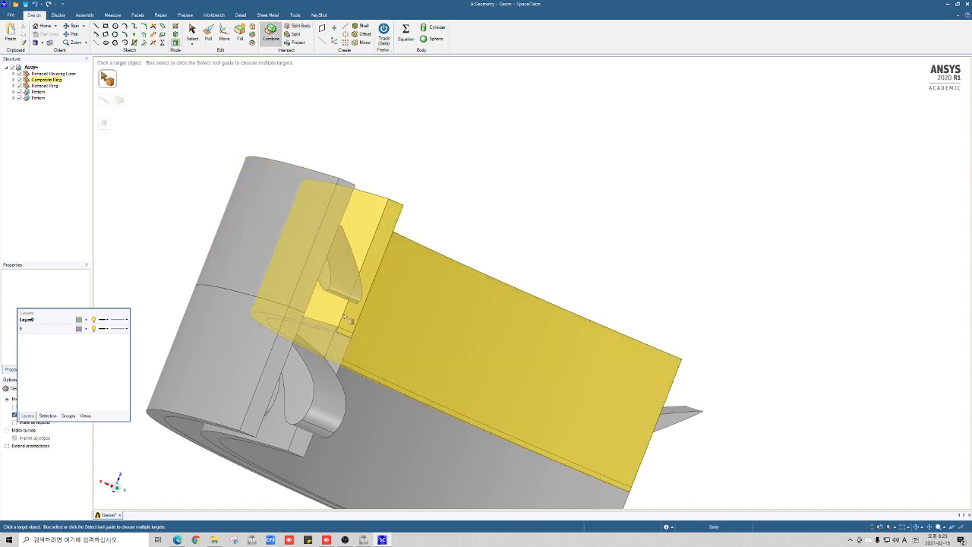
left_click(346, 318)
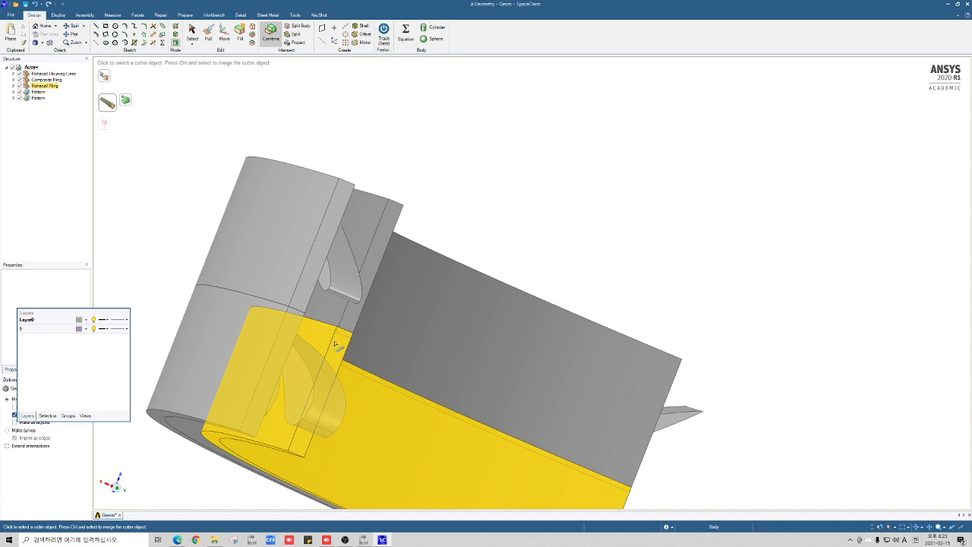
left_click(335, 343)
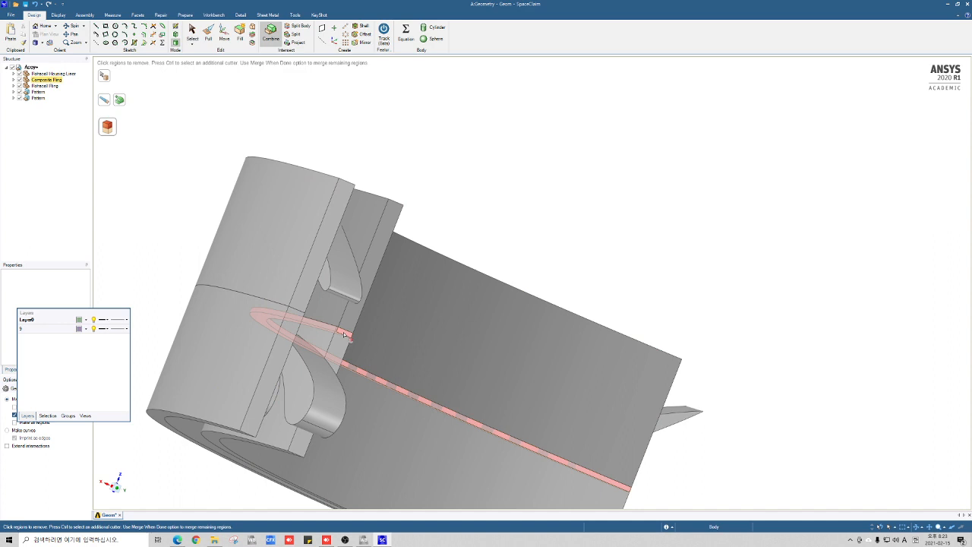
left_click(344, 334)
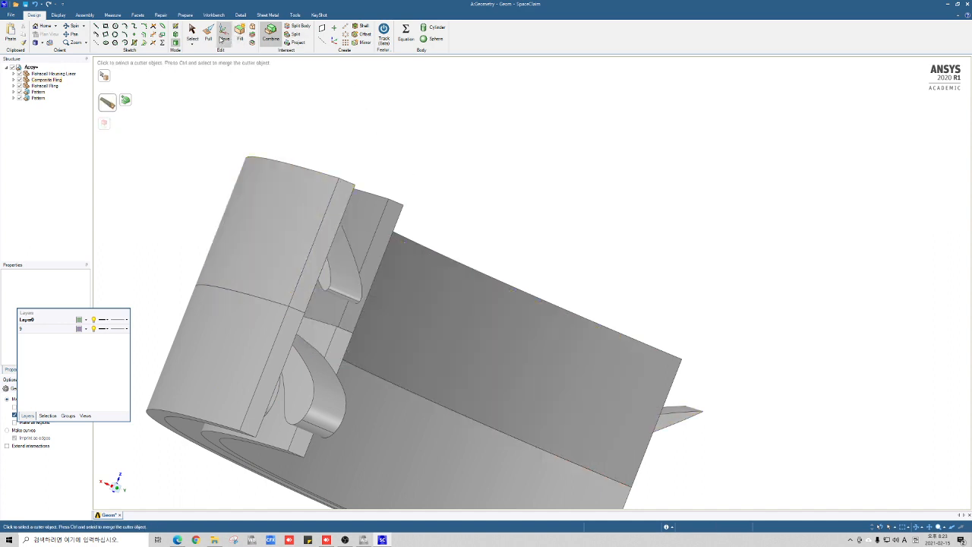
Step: Pull the outer cylindrical face of the Composite Ring outward past the outer face of the lower inner ring
key("p")
left_click(327, 316)
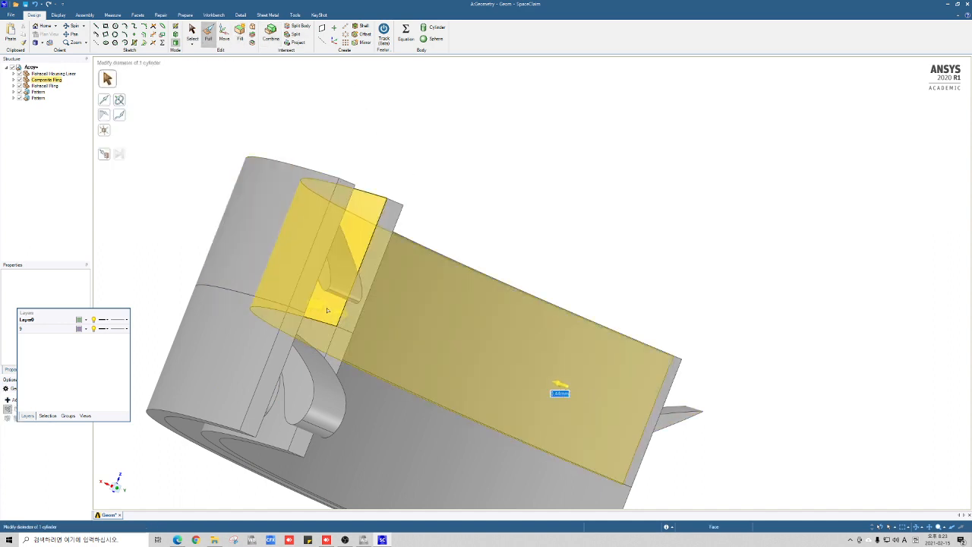
key("Escape")
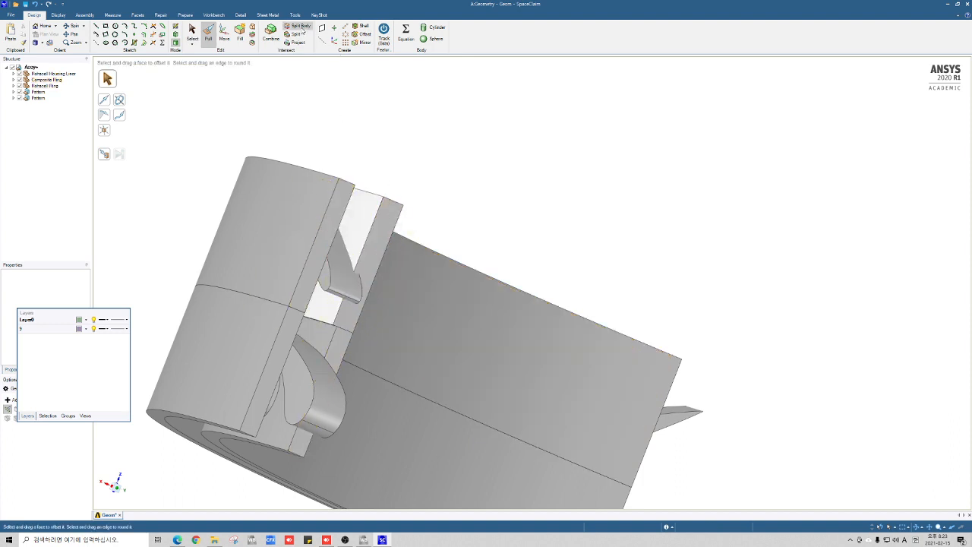
Step: Split the Composite Ring with the lower inner ring's outer cylindrical face and remove the excess region so both rings align
left_click(300, 28)
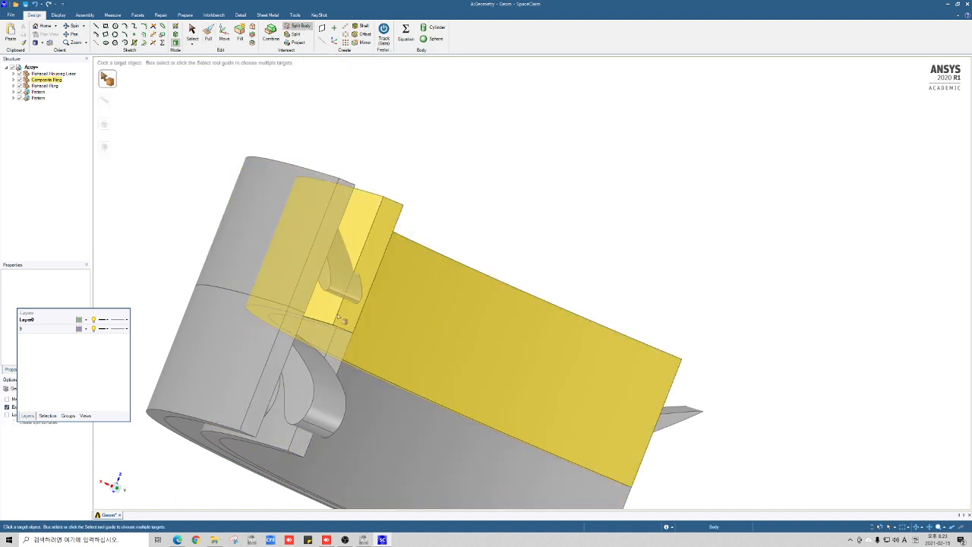
left_click(339, 317)
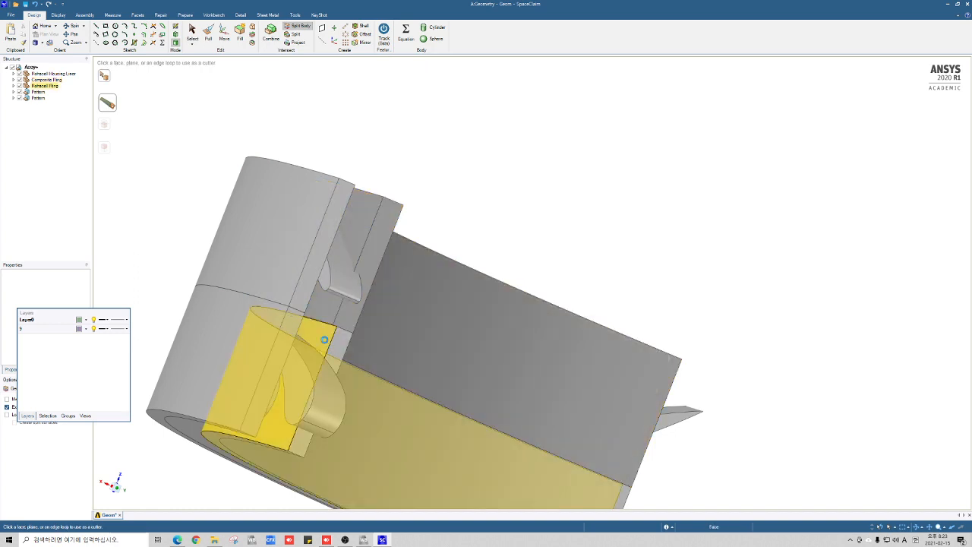
left_click(325, 340)
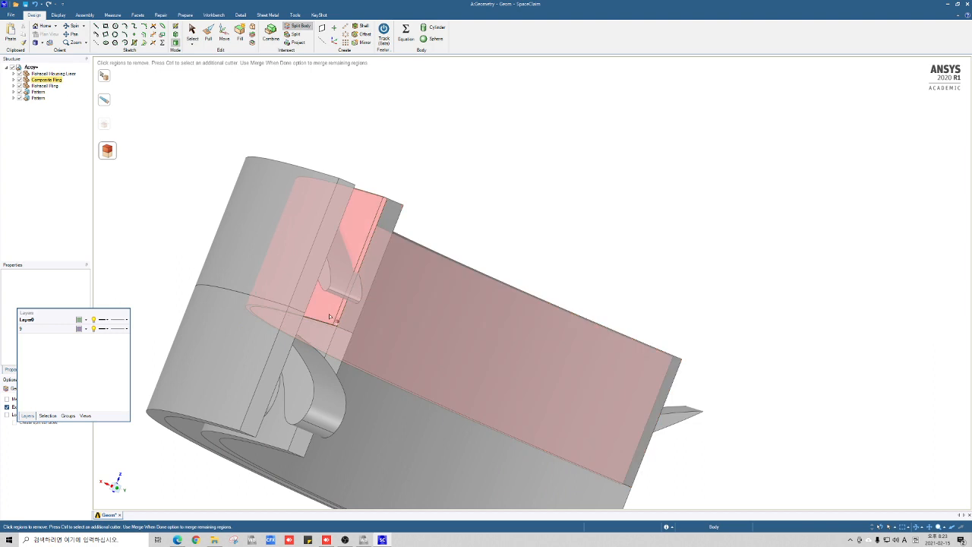
left_click(329, 318)
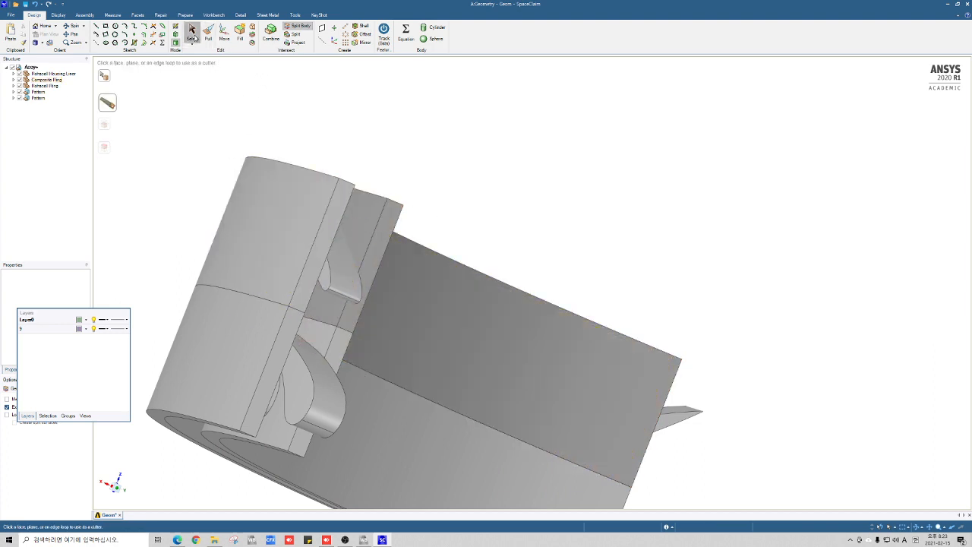
left_click(193, 34)
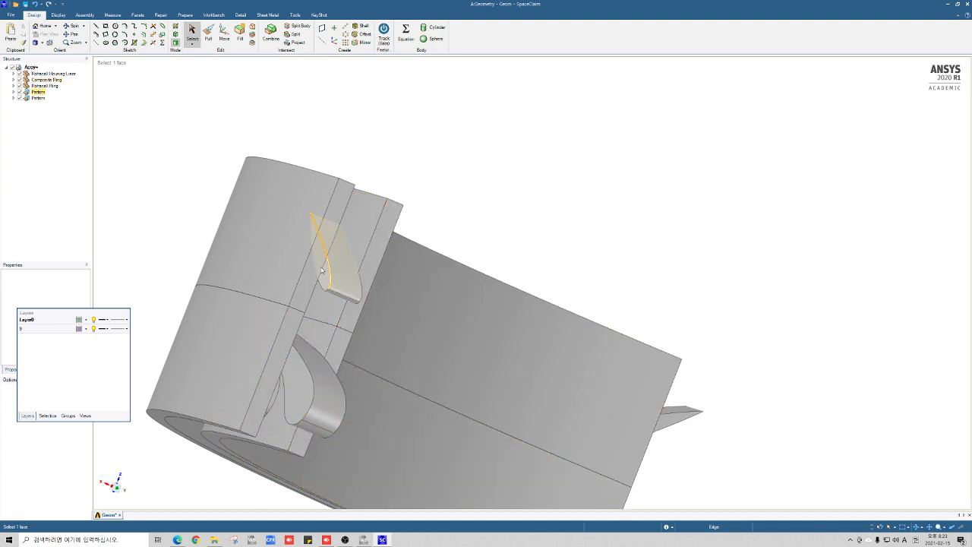
scroll(361, 371, "down", 3)
scroll(336, 409, "up", 1)
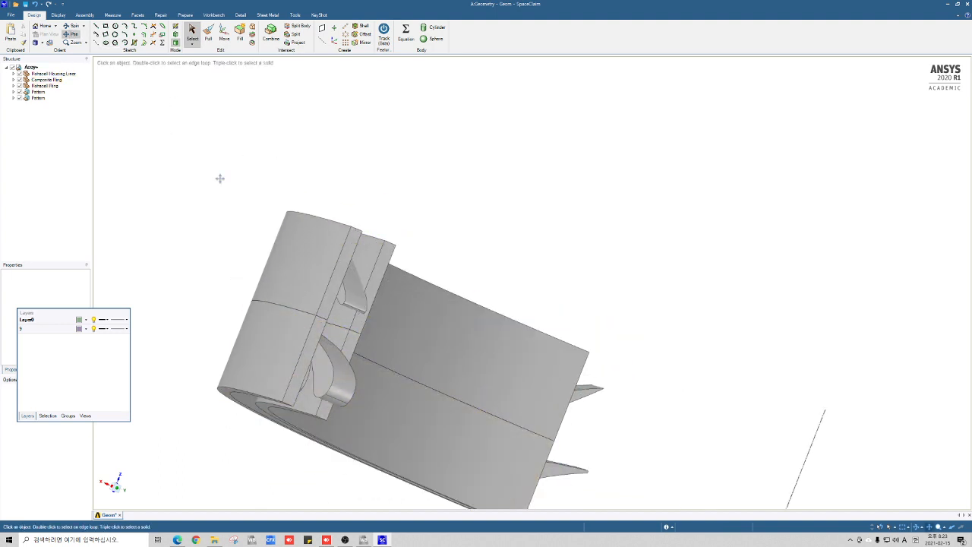
scroll(278, 137, "down", 2)
scroll(354, 243, "up", 3)
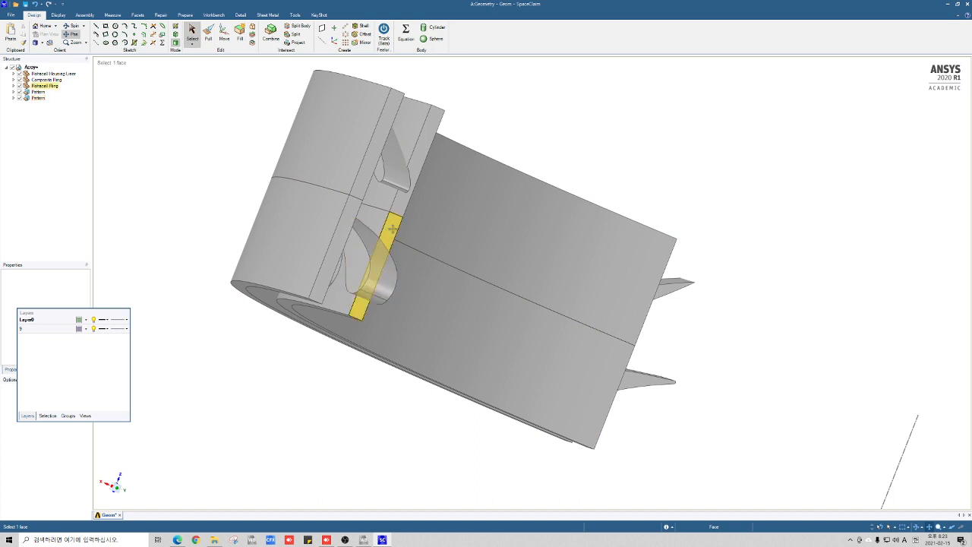
left_click(53, 74)
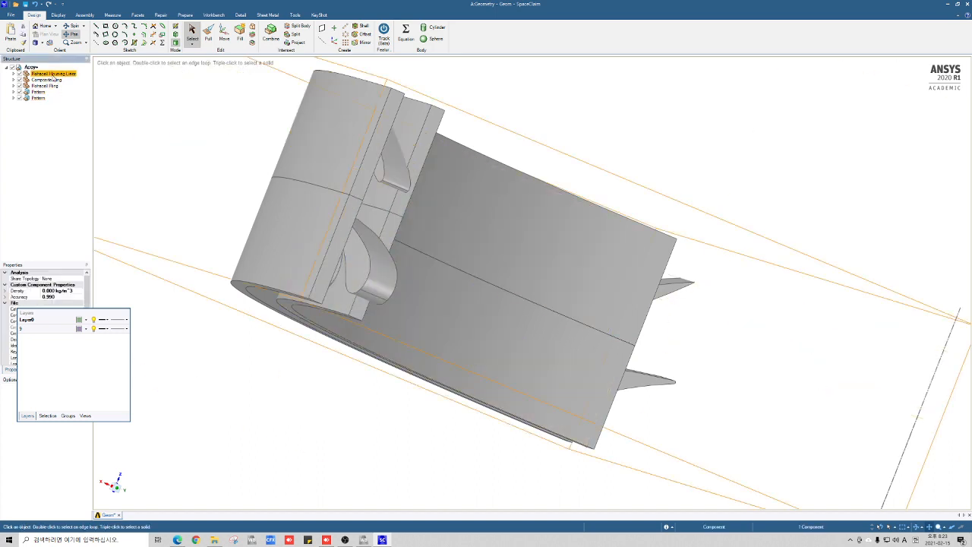
key("Delete")
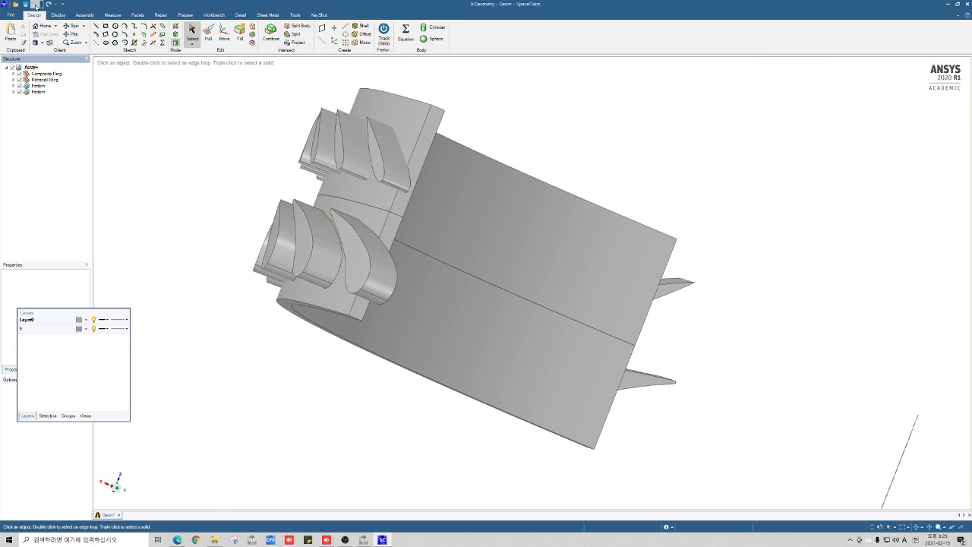
left_click(35, 4)
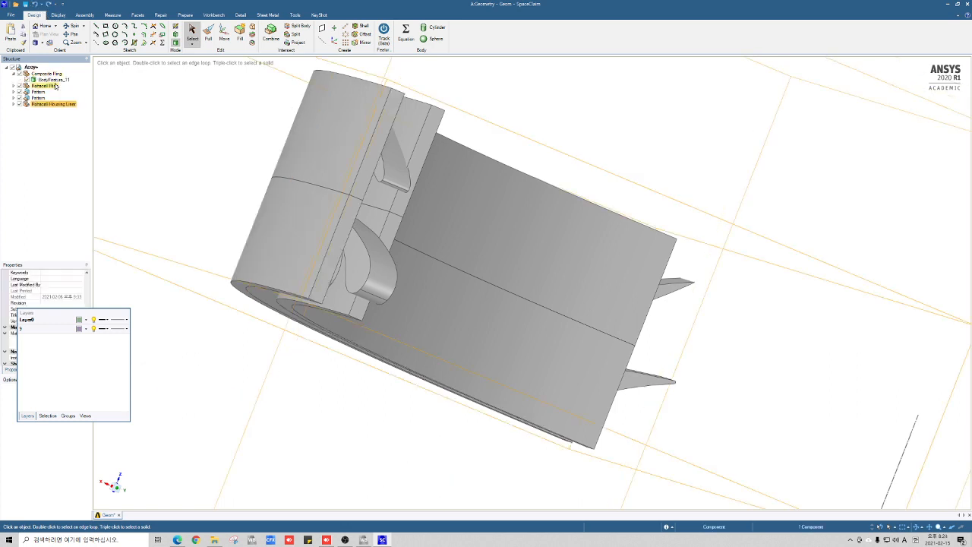
Step: Delete the Composite Ring component from the assembly
left_click(13, 74)
left_click(13, 74)
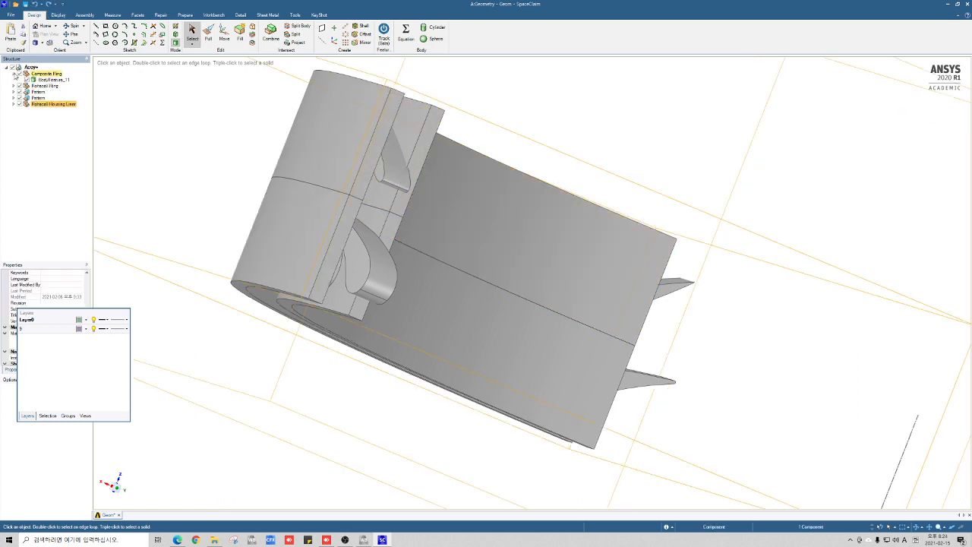
left_click(33, 79)
left_click(13, 73)
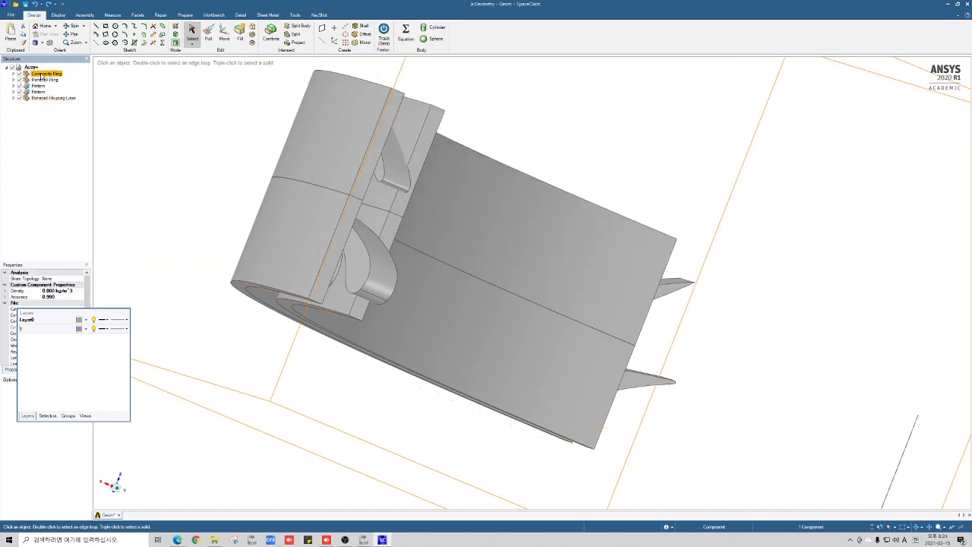
key("Delete")
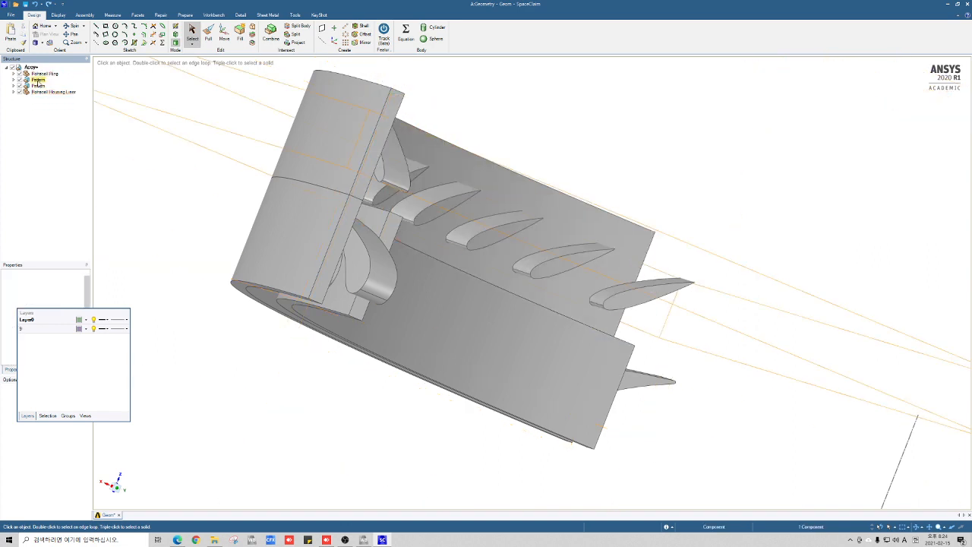
Step: Delete the upper vane pattern and the upper housing liner body, BodyFeature_11
left_click(13, 86)
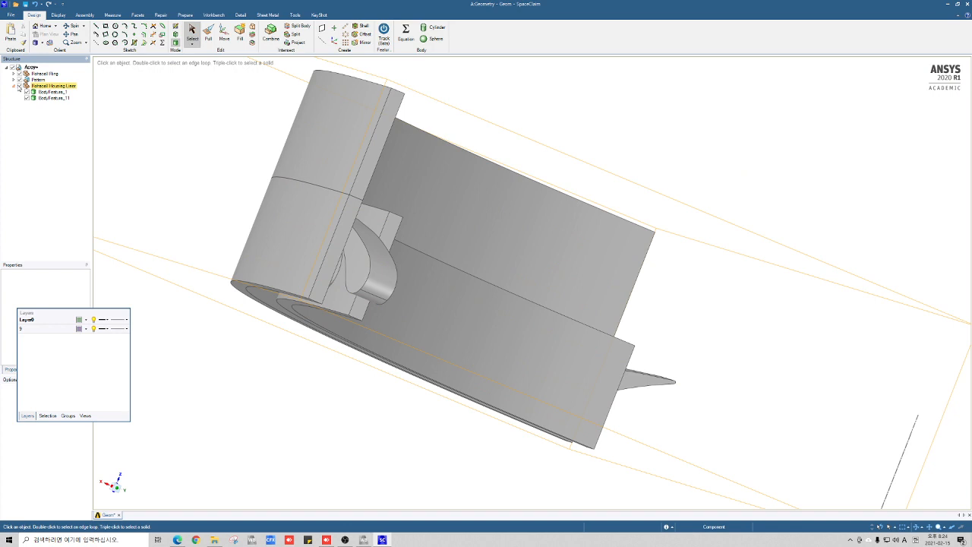
left_click(42, 99)
key("Delete")
Step: Save the remaining lower ring, vanes and liner as a separate SpaceClaim file named Stator in the Test folder
middle_click_drag(491, 299, 467, 218)
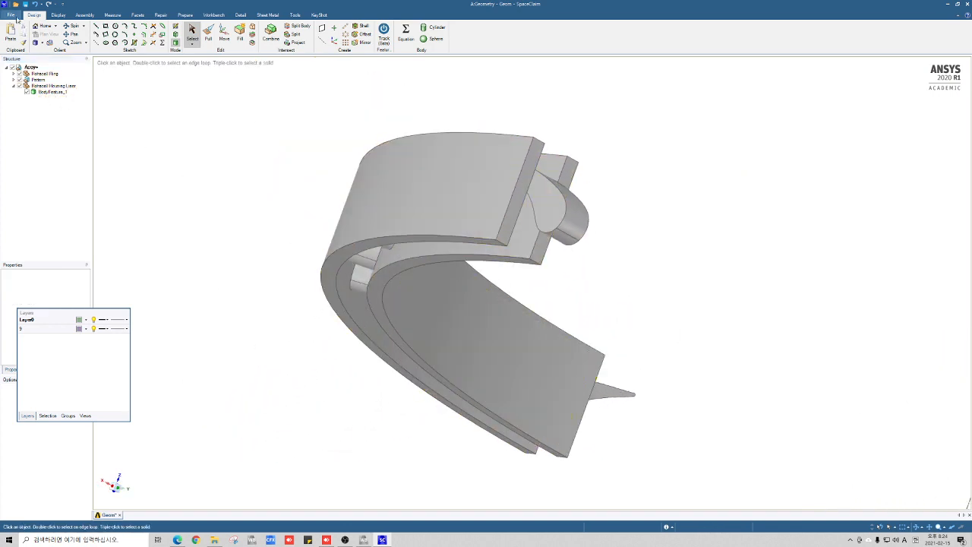
left_click(12, 15)
key("Escape")
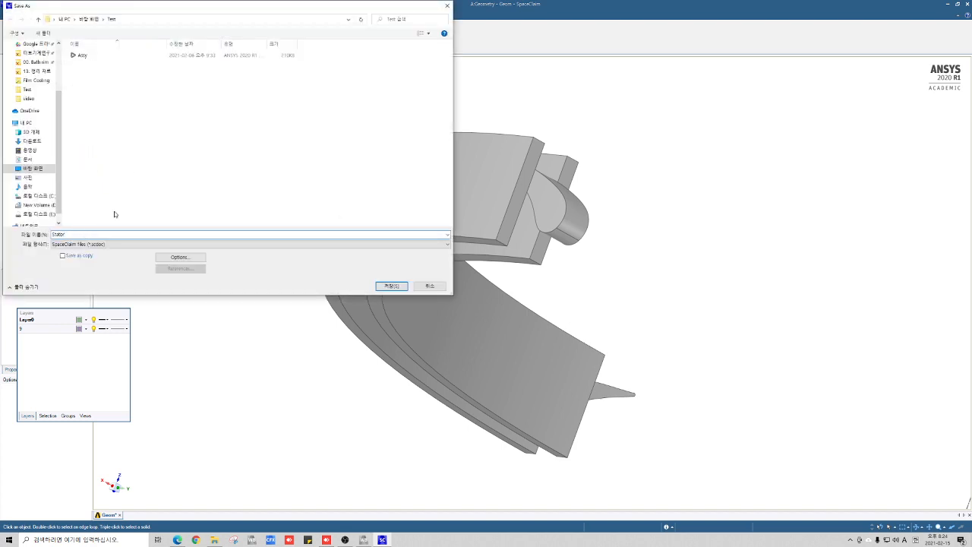
left_click(387, 286)
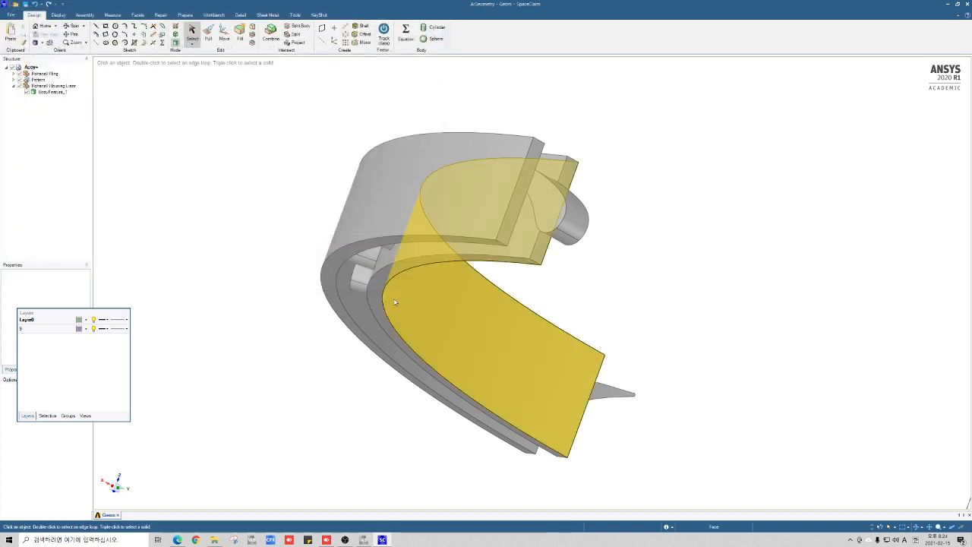
Step: Undo the deletions to restore the upper liner body, the upper vane pattern and the Composite Ring
left_click(33, 4)
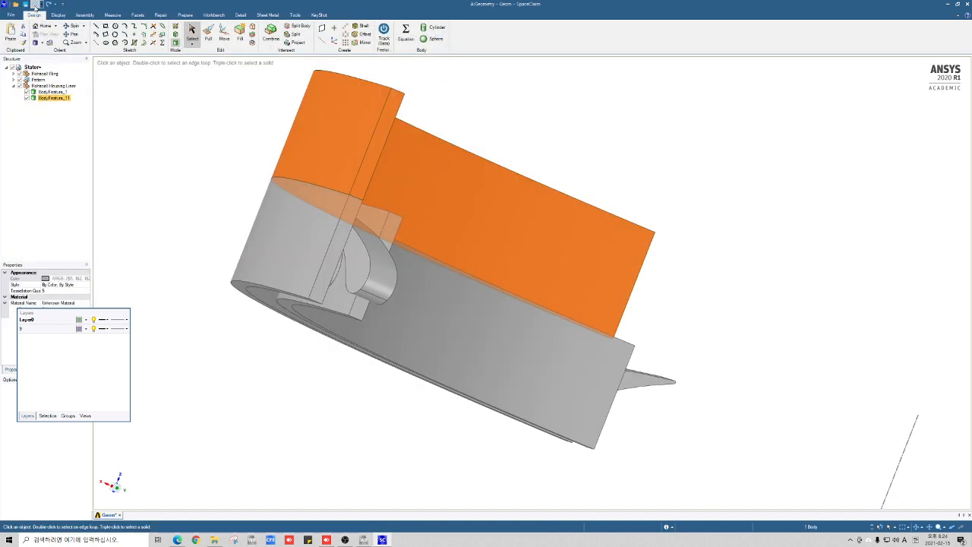
left_click(34, 4)
left_click(33, 4)
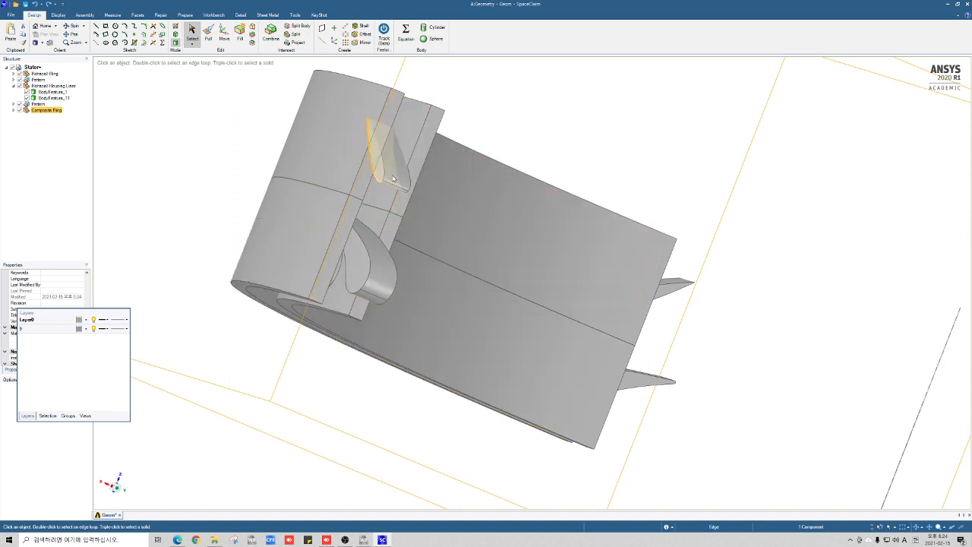
middle_click_drag(213, 184, 206, 190)
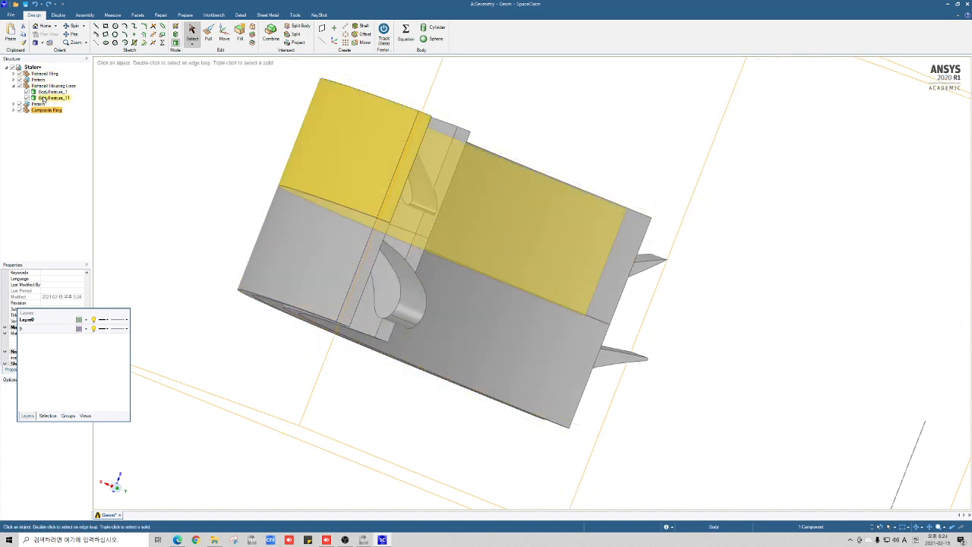
Step: Delete the lower housing liner body, BodyFeature_1, and the lower vane pattern
left_click(46, 92)
key("Delete")
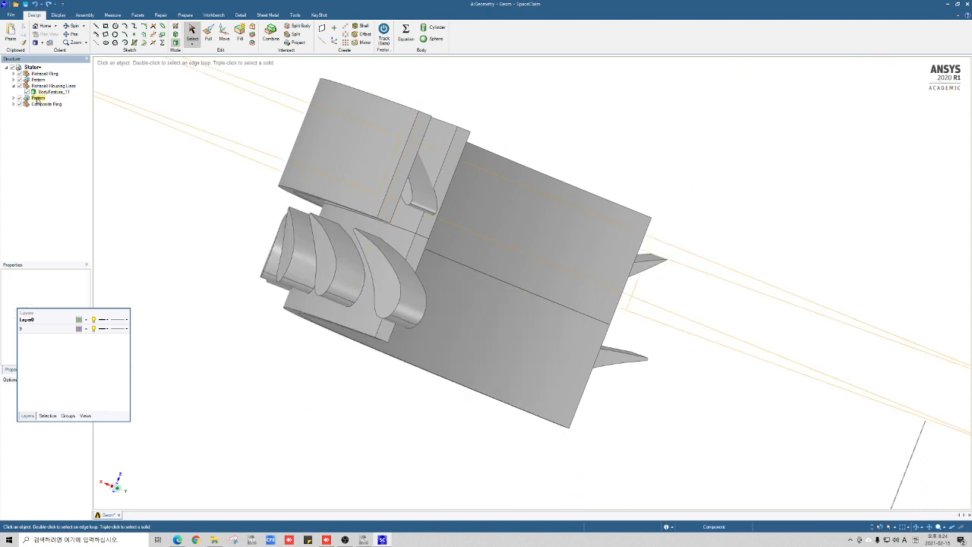
key("Delete")
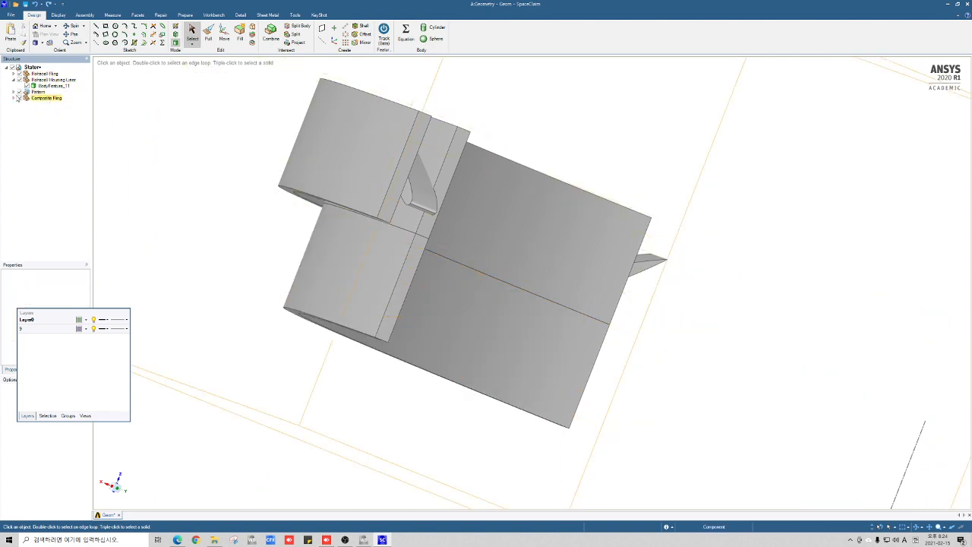
left_click(47, 98)
key("Delete")
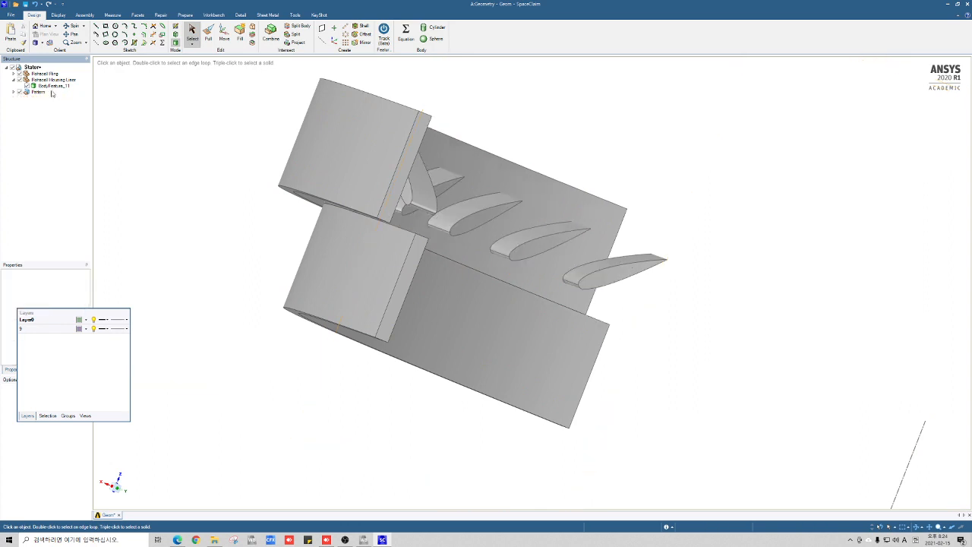
left_click(34, 5)
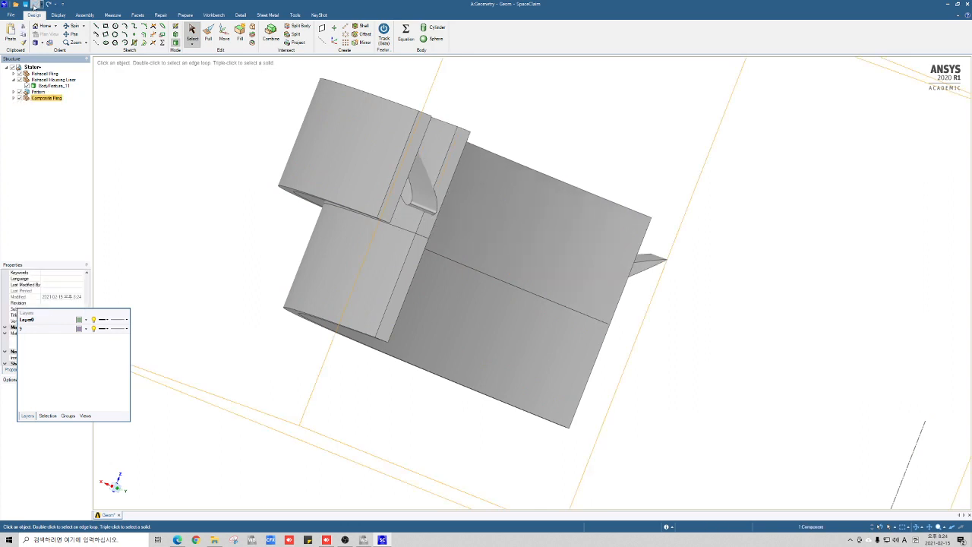
left_click(45, 80)
key("Delete")
left_click(34, 5)
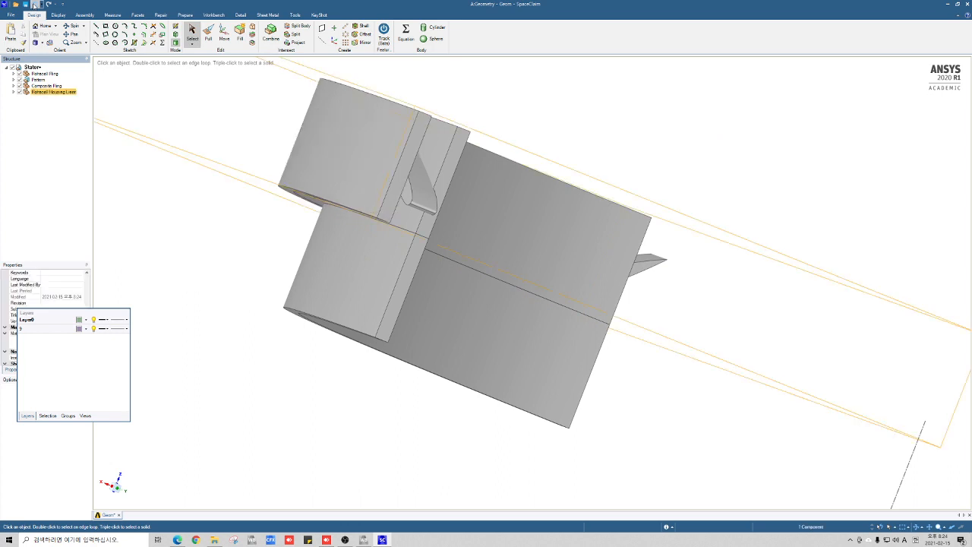
Step: Delete the lower inner ring and save the remaining upper geometry as Rotor in the Test folder
left_click(44, 74)
key("Delete")
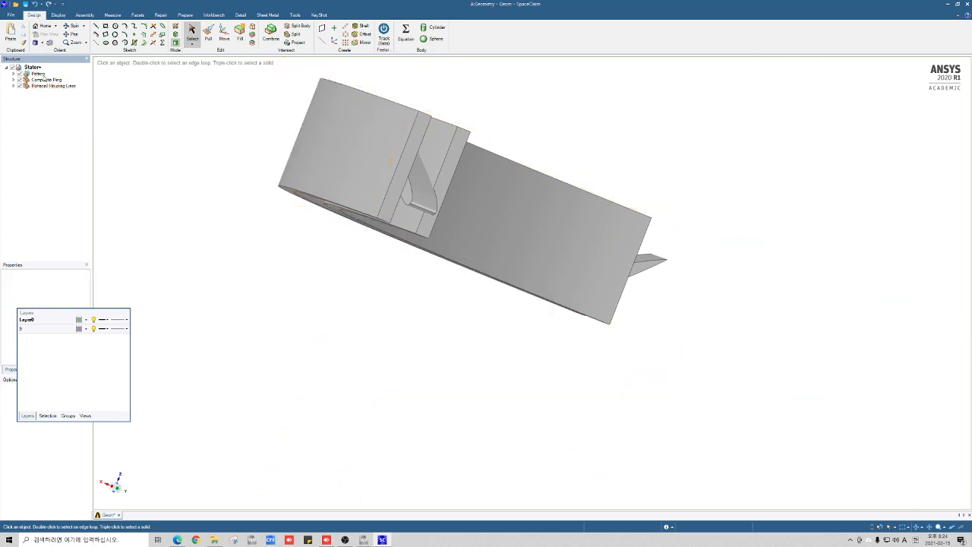
left_click(7, 14)
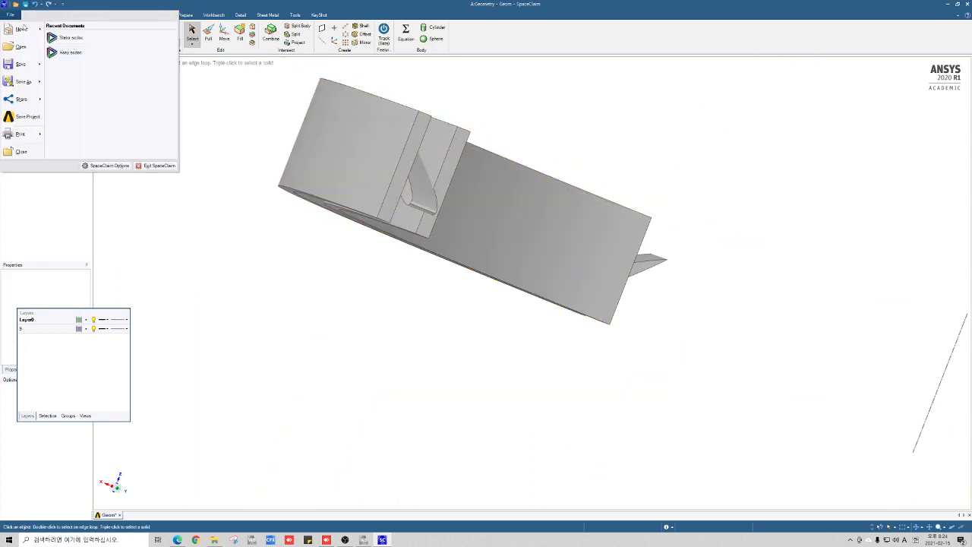
left_click(26, 82)
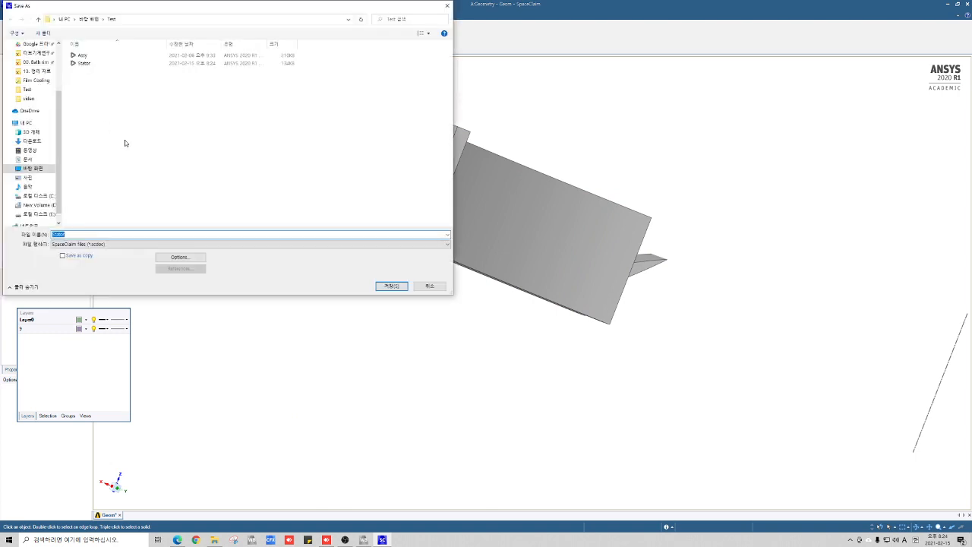
type("Rot")
left_click(391, 285)
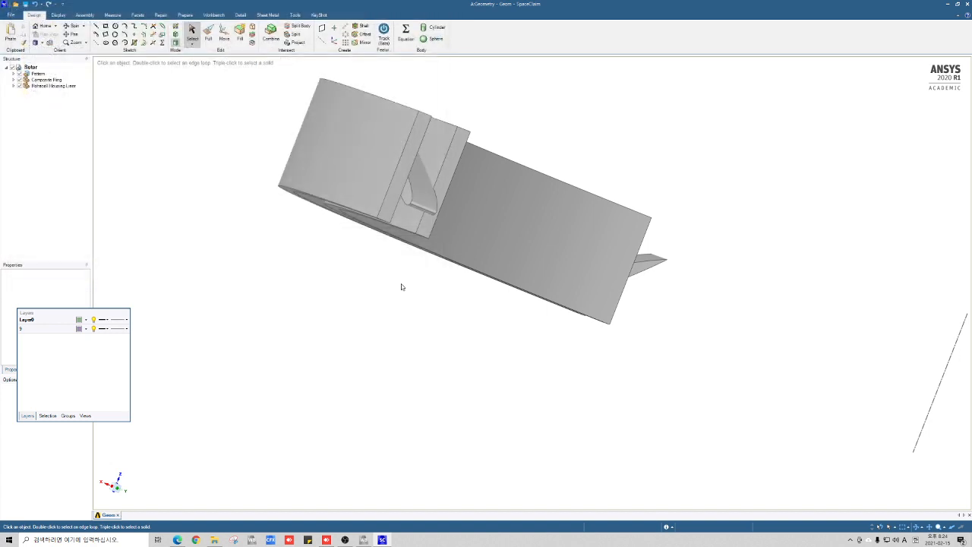
Step: Switch to Workbench, add a second standalone Geometry system to the project schematic, and open it in DesignModeler
scroll(401, 286, "down", 3)
scroll(448, 226, "up", 2)
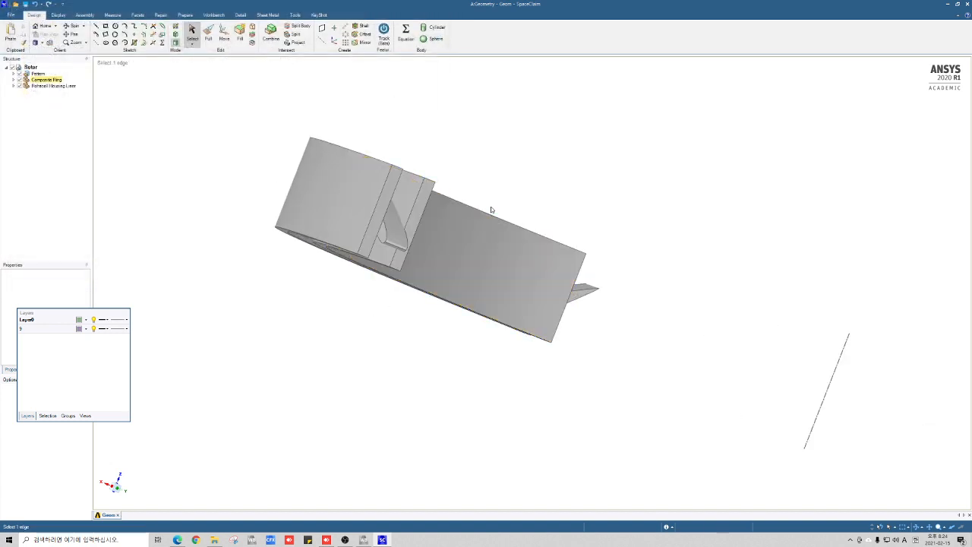
left_click(967, 4)
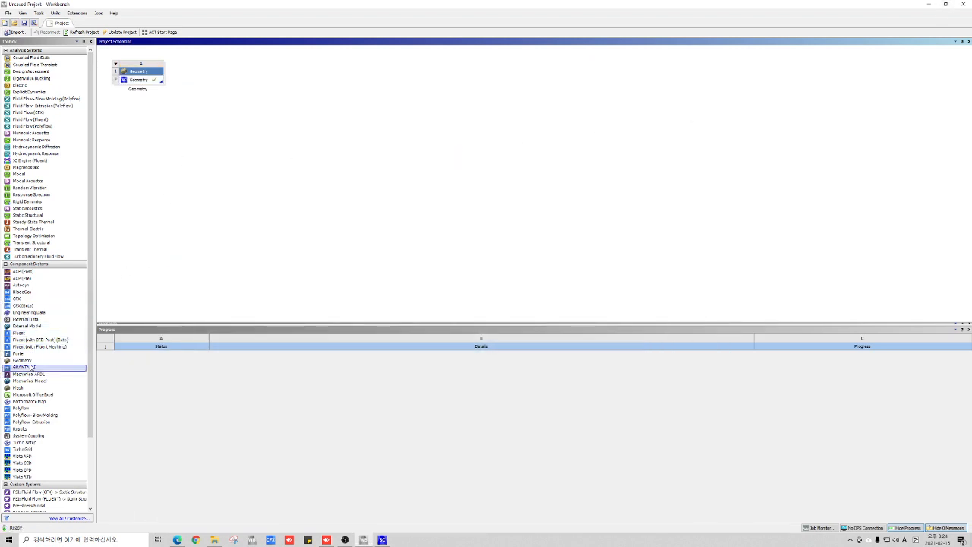
left_click_drag(22, 360, 228, 97)
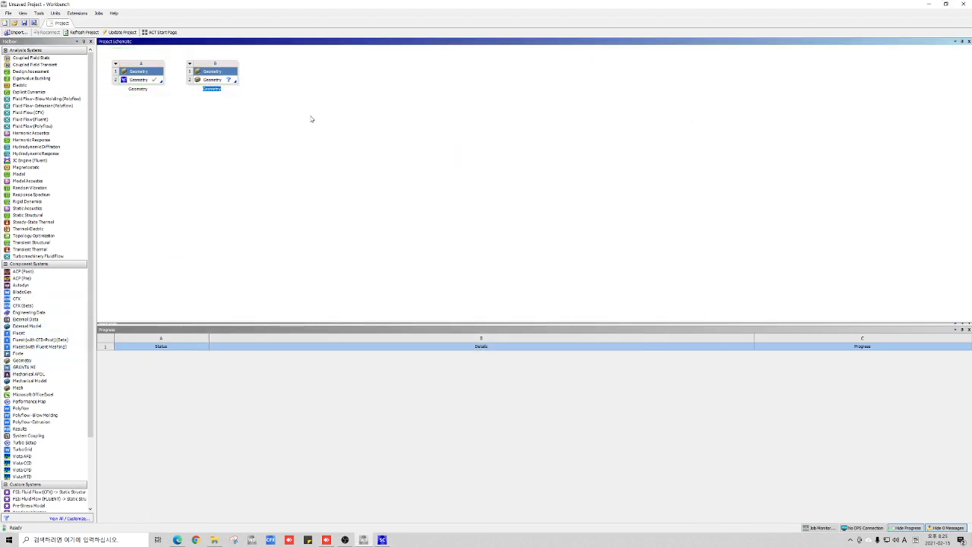
right_click(218, 85)
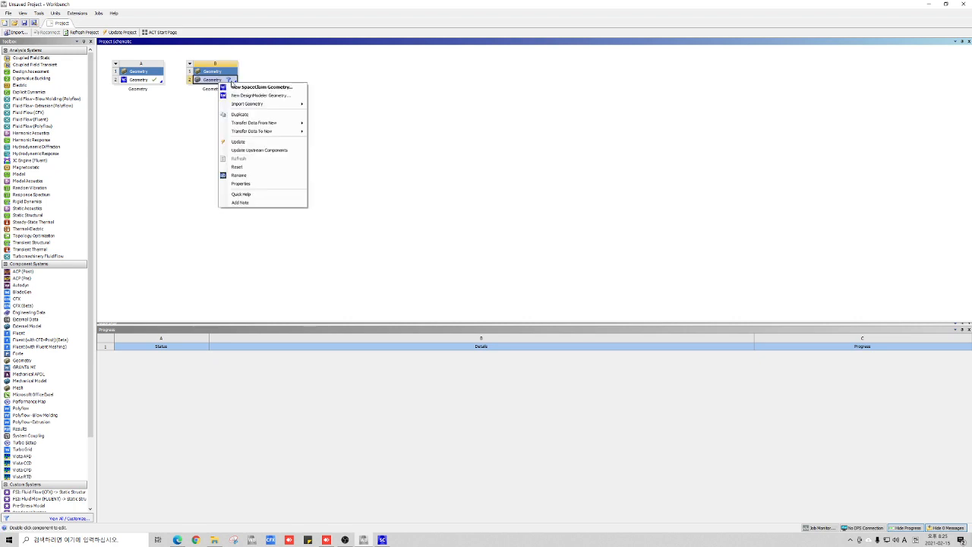
left_click(264, 98)
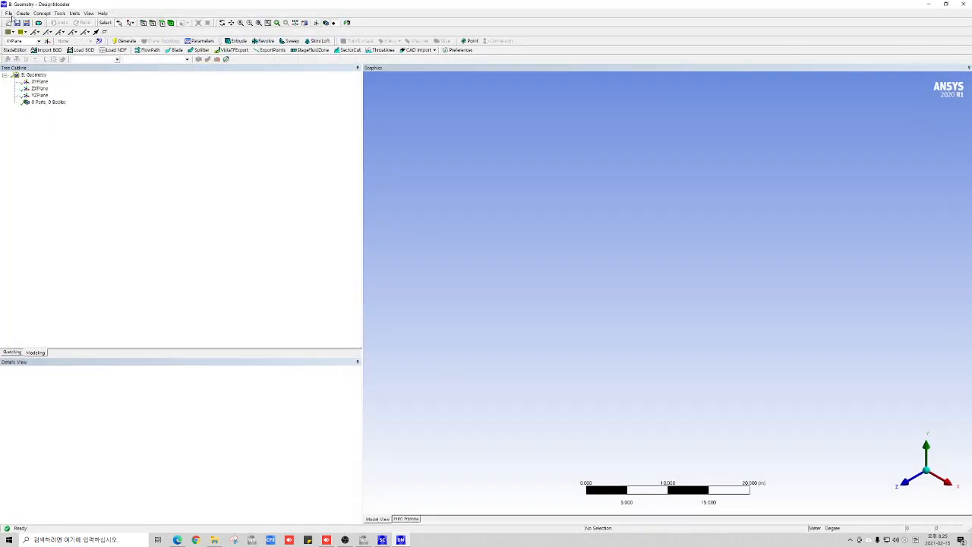
Step: Import the Rotor file from the Test folder as external geometry and generate it
left_click(9, 13)
left_click(42, 70)
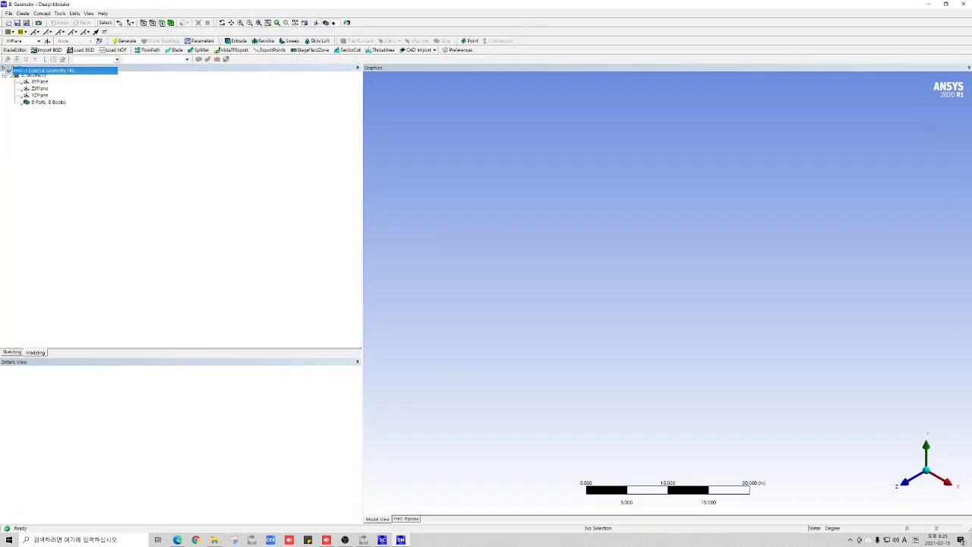
left_click(423, 236)
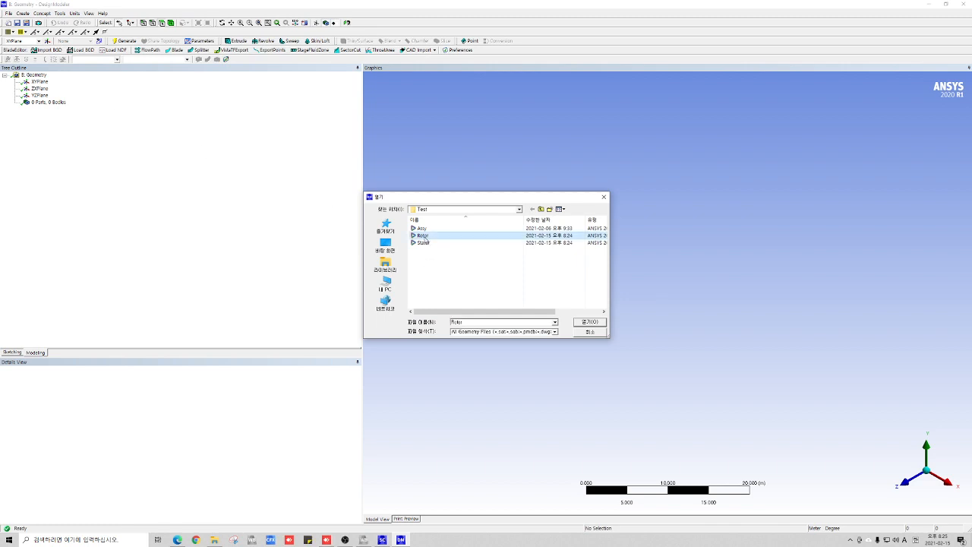
left_click(586, 322)
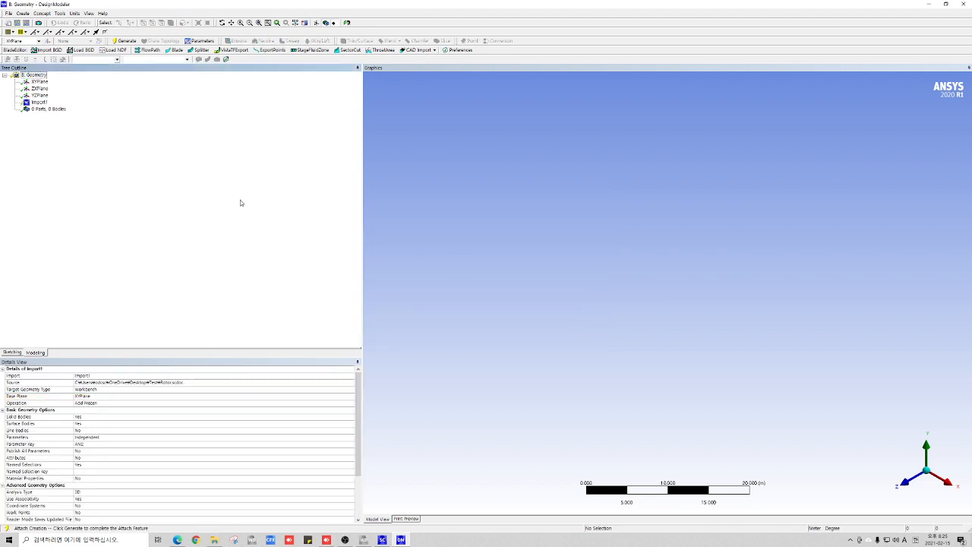
left_click(122, 43)
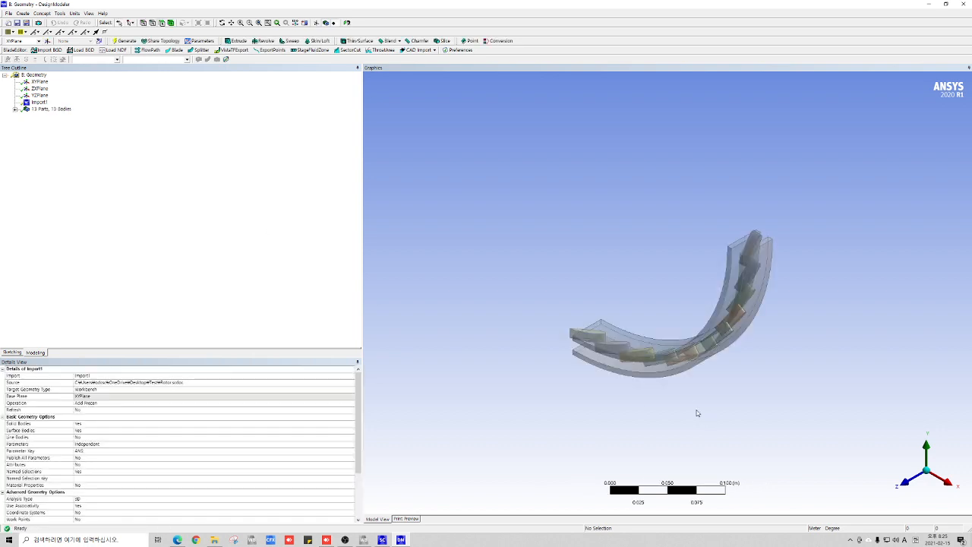
Step: Examine the imported rotor's vanes and their fit between the inner and outer rings from several angles
middle_click_drag(714, 399, 714, 321)
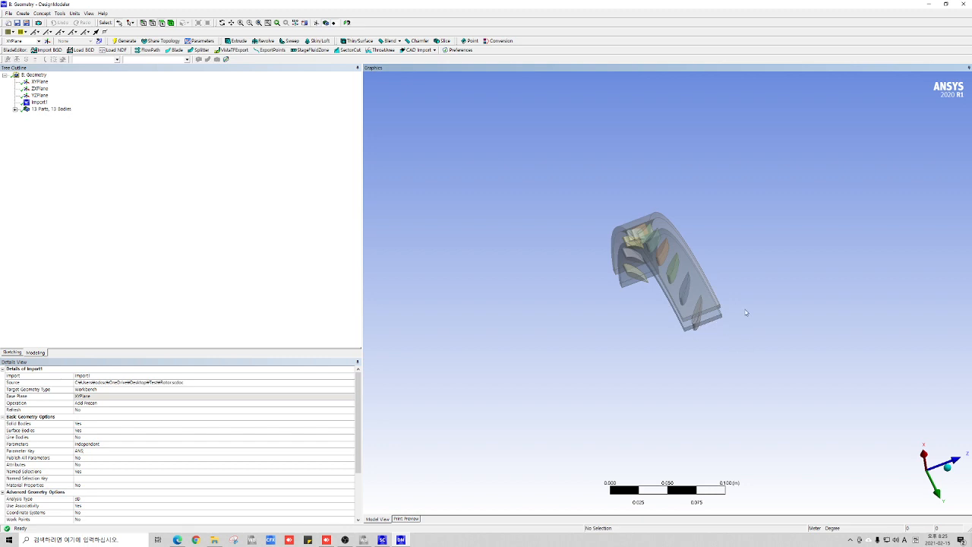
scroll(768, 341, "up", 3)
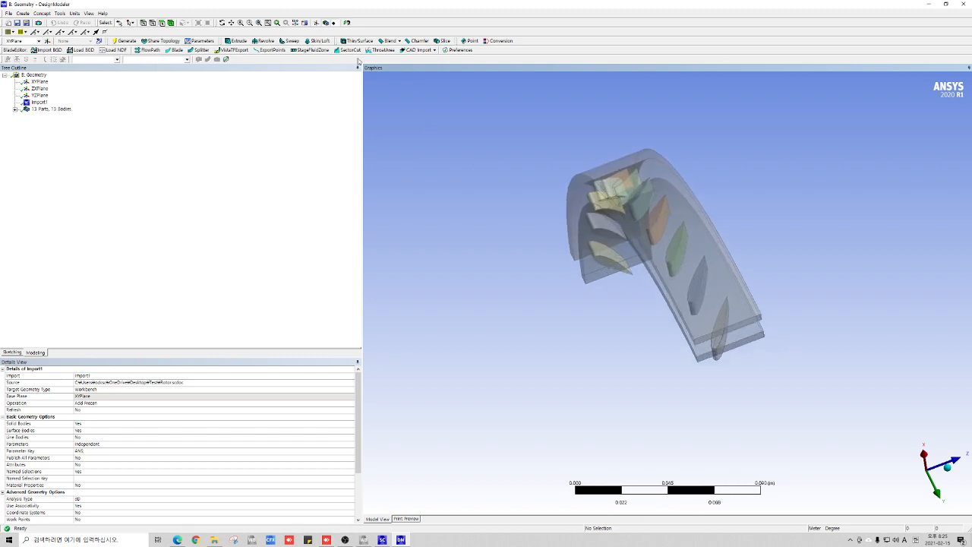
left_click(232, 24)
left_click_drag(626, 321, 542, 298)
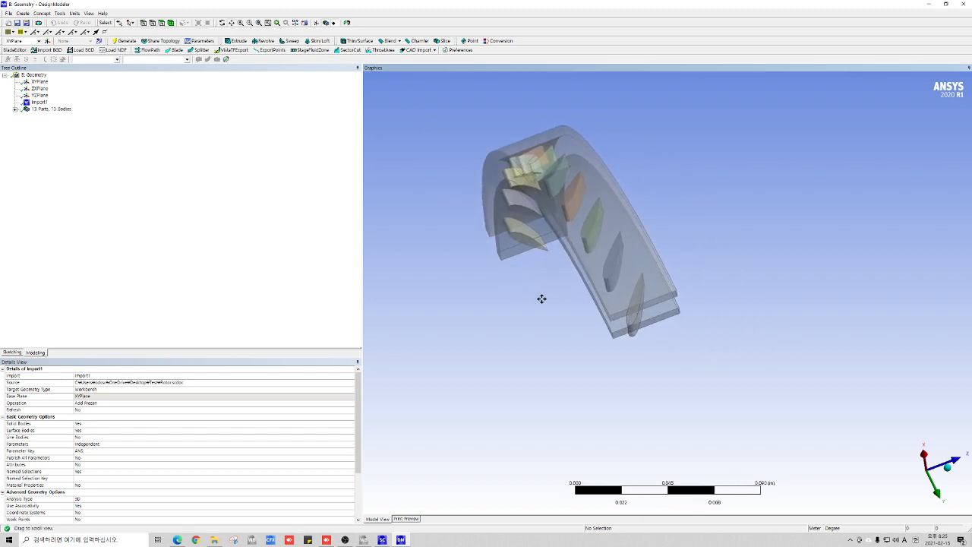
scroll(570, 316, "up", 4)
middle_click_drag(562, 316, 562, 297)
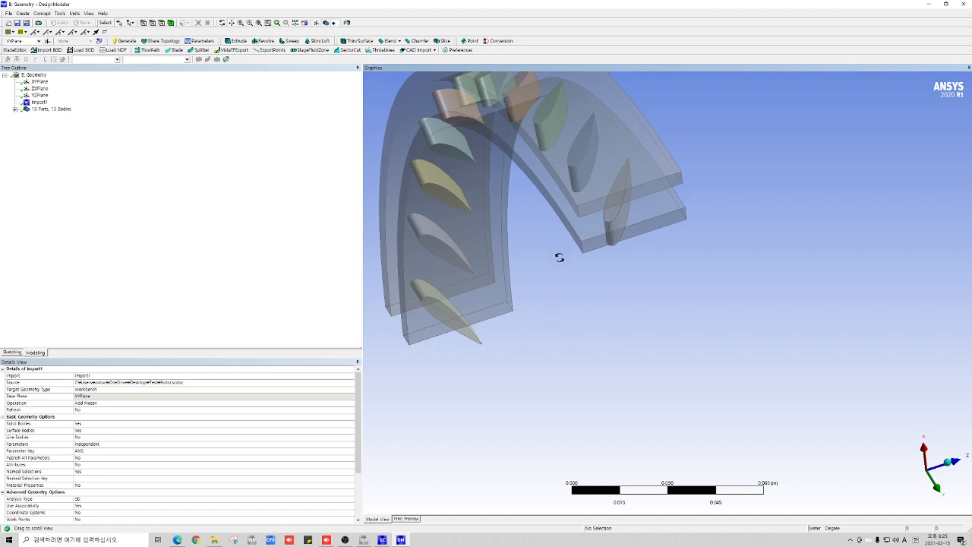
middle_click_drag(557, 256, 555, 260)
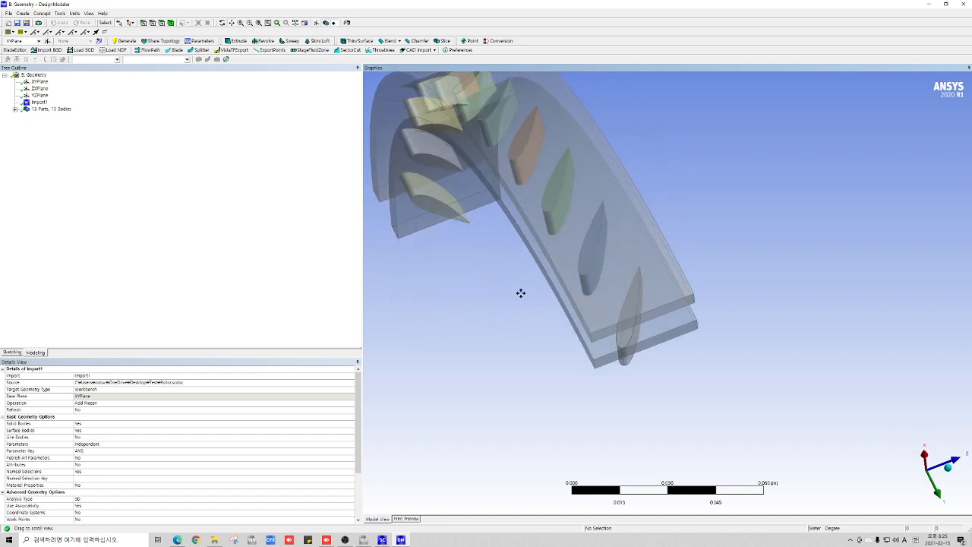
middle_click_drag(522, 309, 514, 282)
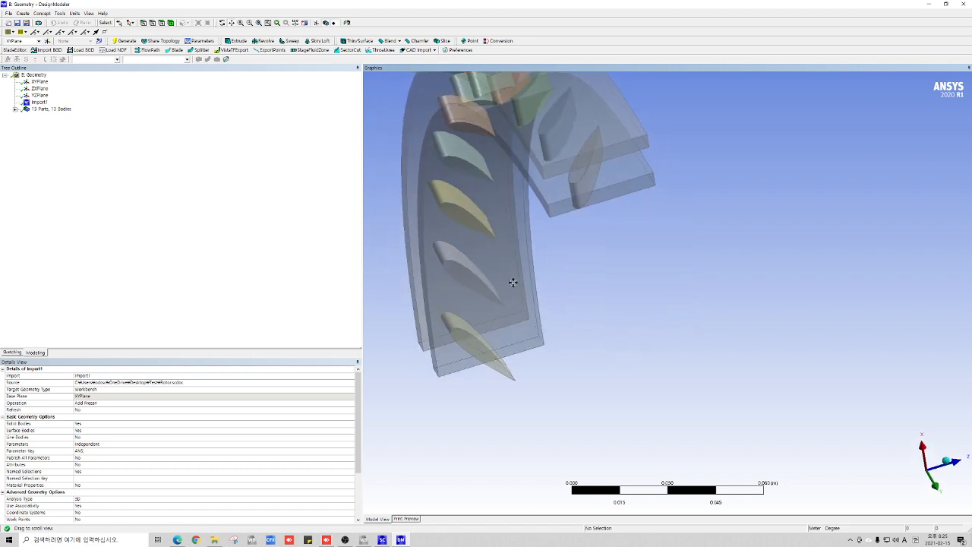
Step: Switch to Workbench and check that Beta Options is enabled in the Appearance options
left_click(59, 14)
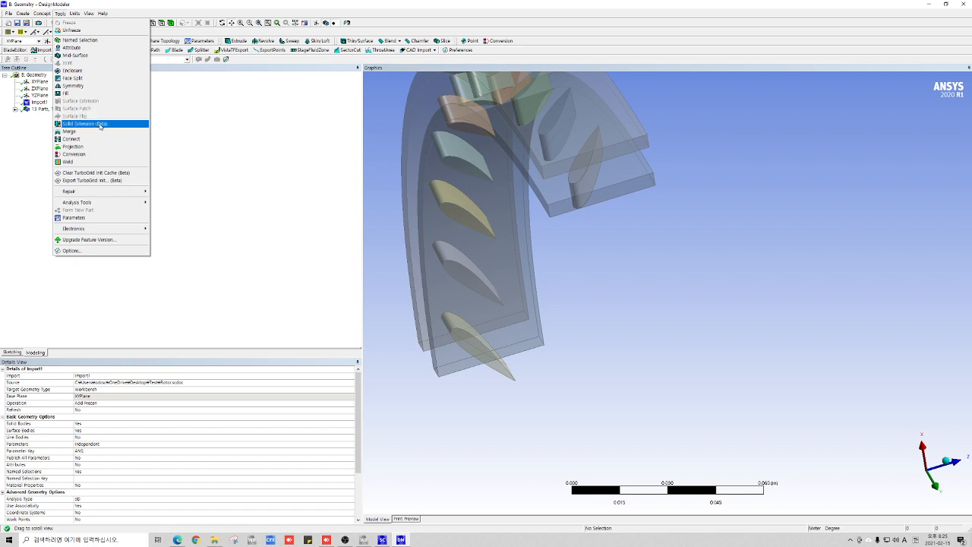
left_click(410, 304)
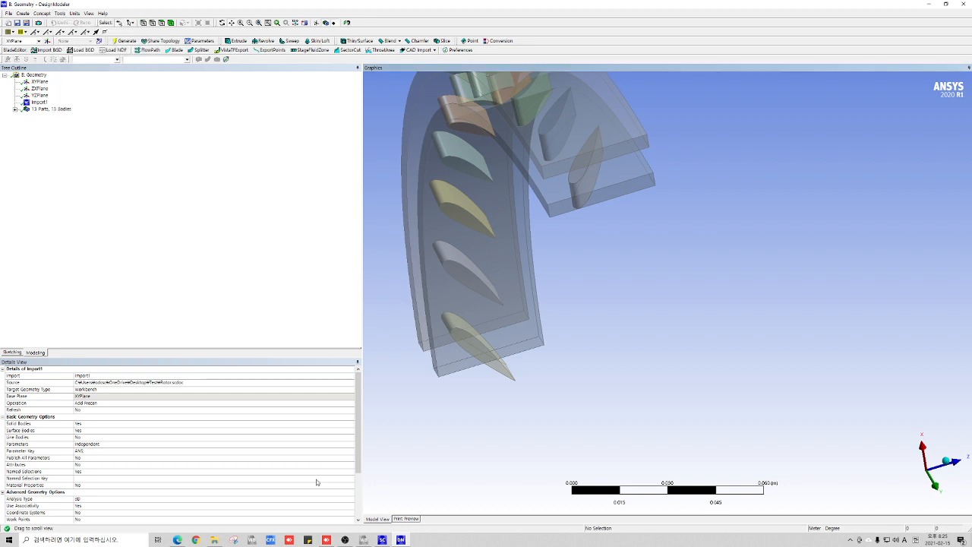
left_click(363, 540)
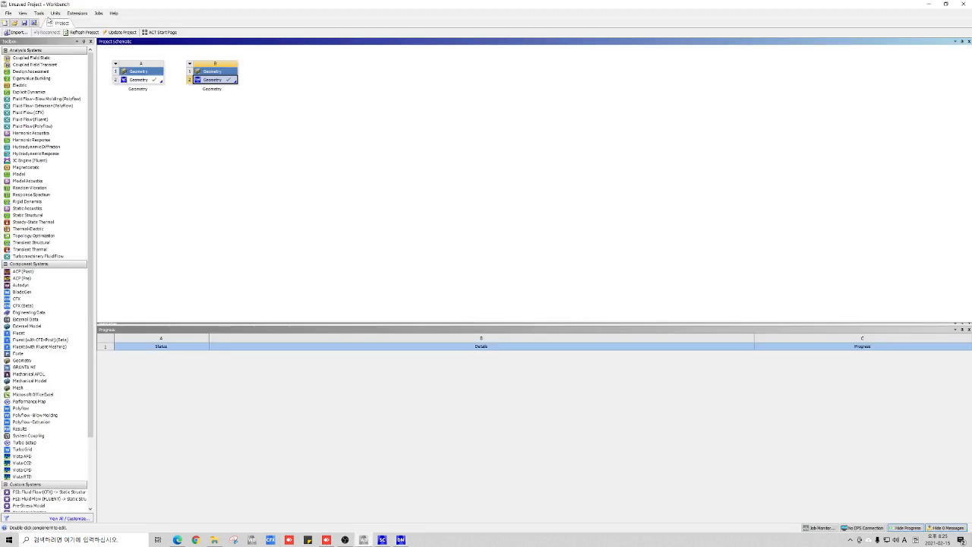
left_click(38, 13)
left_click(47, 68)
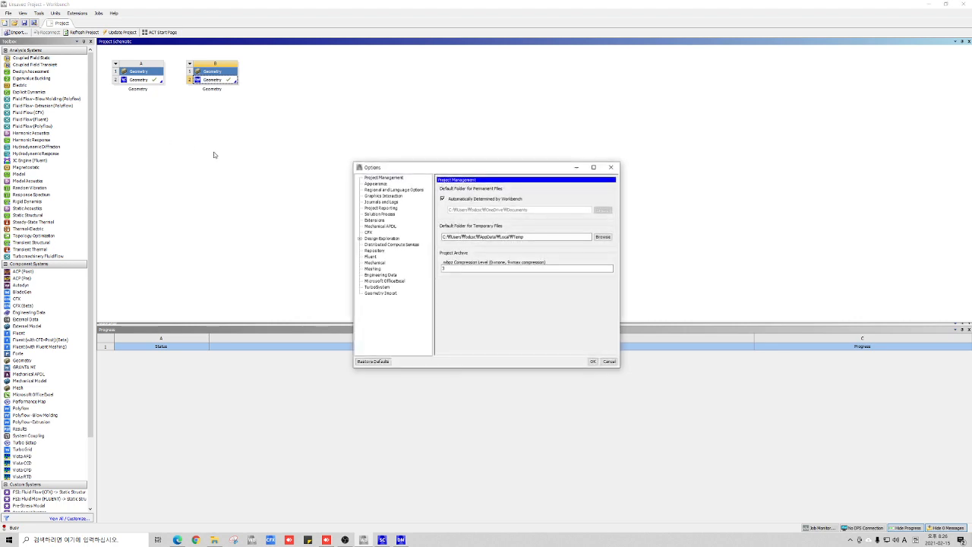
left_click(380, 186)
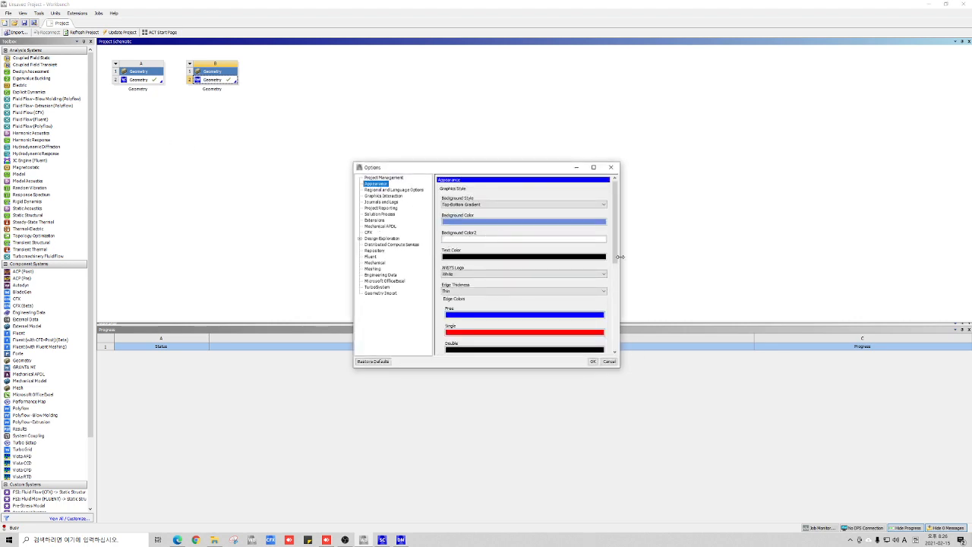
left_click_drag(620, 258, 616, 341)
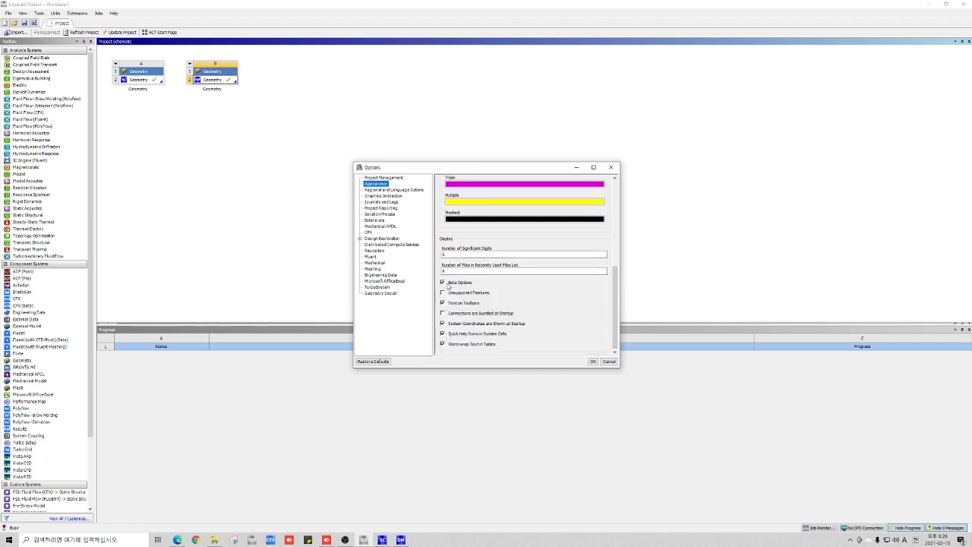
left_click(593, 361)
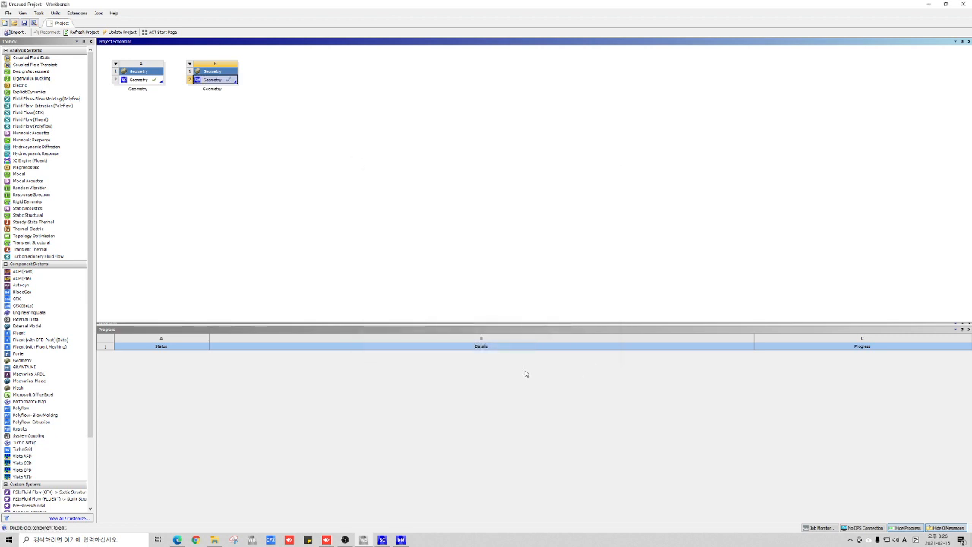
Step: Back in DesignModeler, extend the end vane's outer face by 0.002 m with Solid Extension (Beta) and generate it
left_click(401, 540)
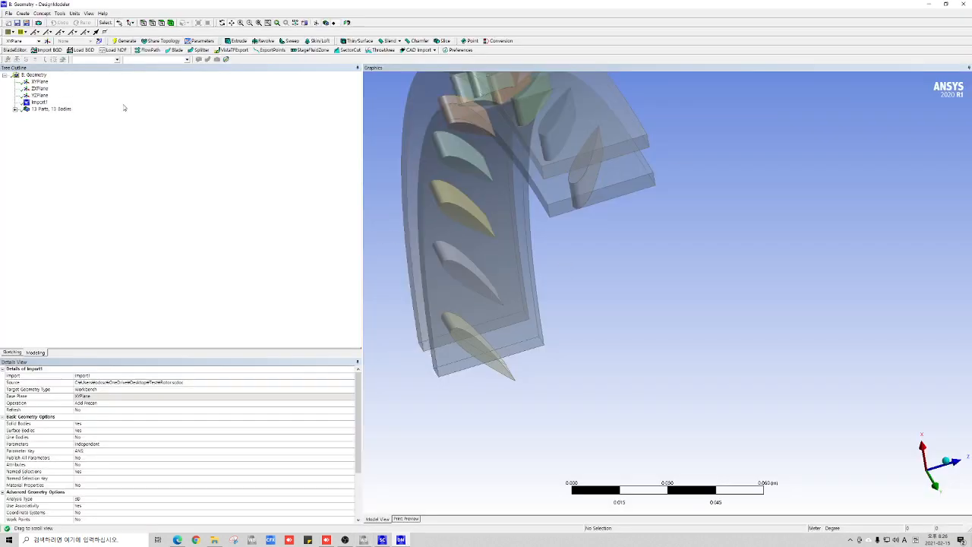
left_click(59, 13)
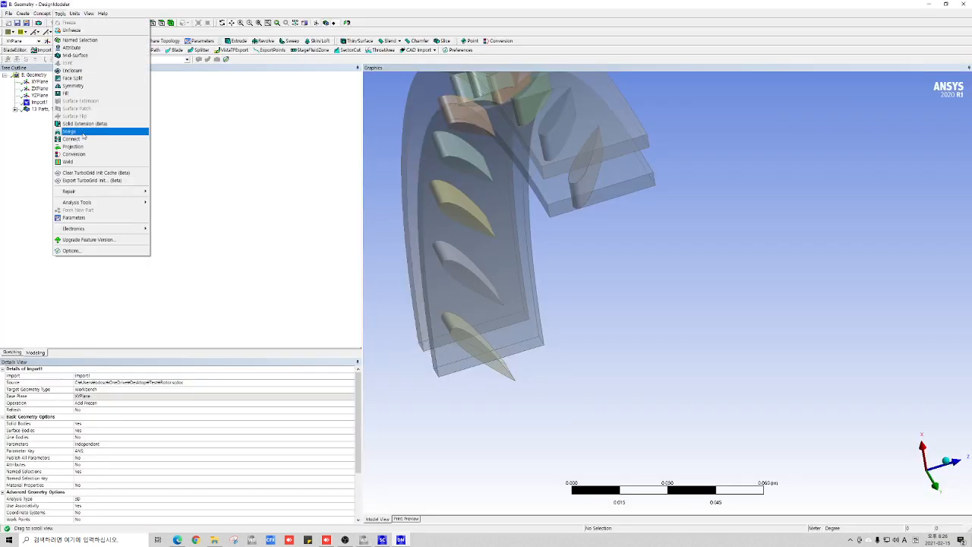
left_click(84, 123)
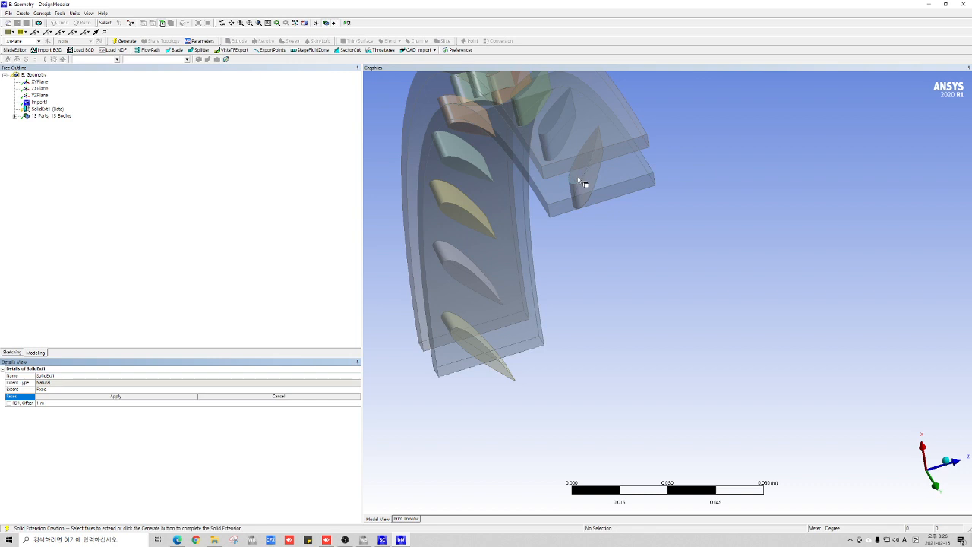
left_click(582, 184)
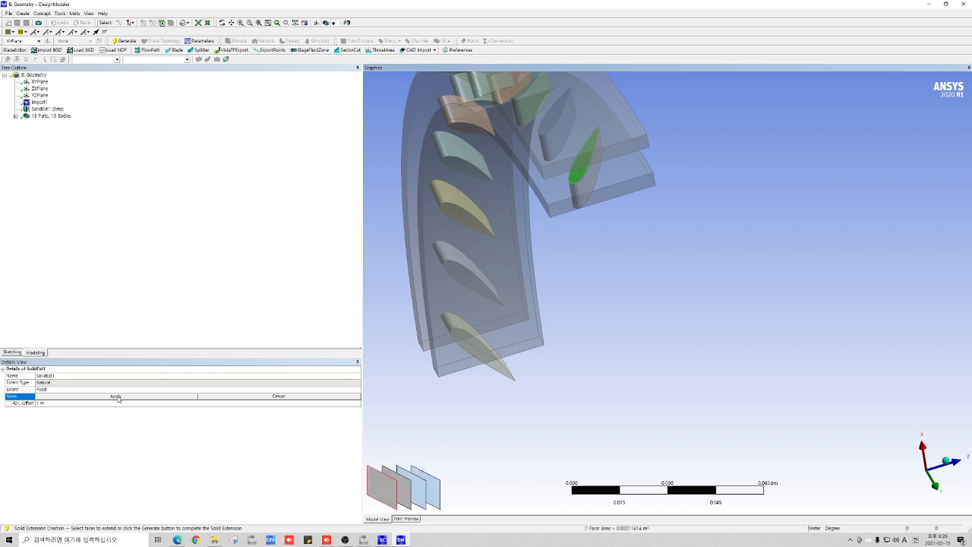
left_click(115, 397)
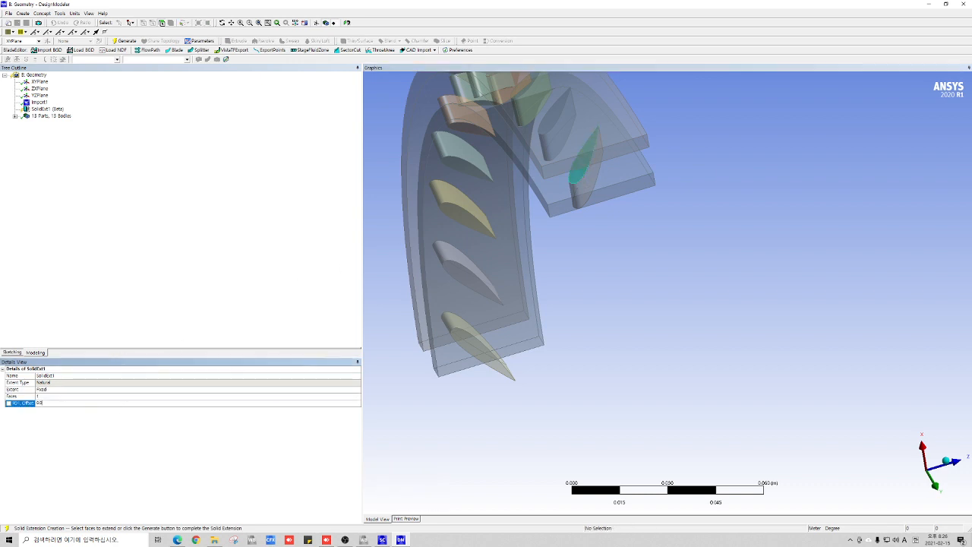
key("Return")
left_click(124, 40)
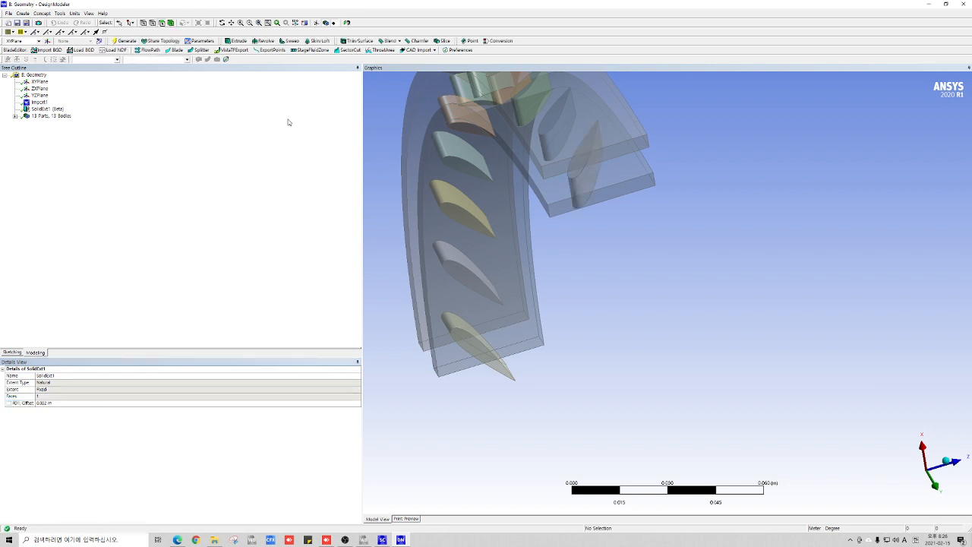
Step: Extend the same end vane's inner face by 0.001 m with a second Solid Extension, generate it, and inspect the overlap with the rings
left_click(232, 23)
left_click_drag(442, 102, 432, 196)
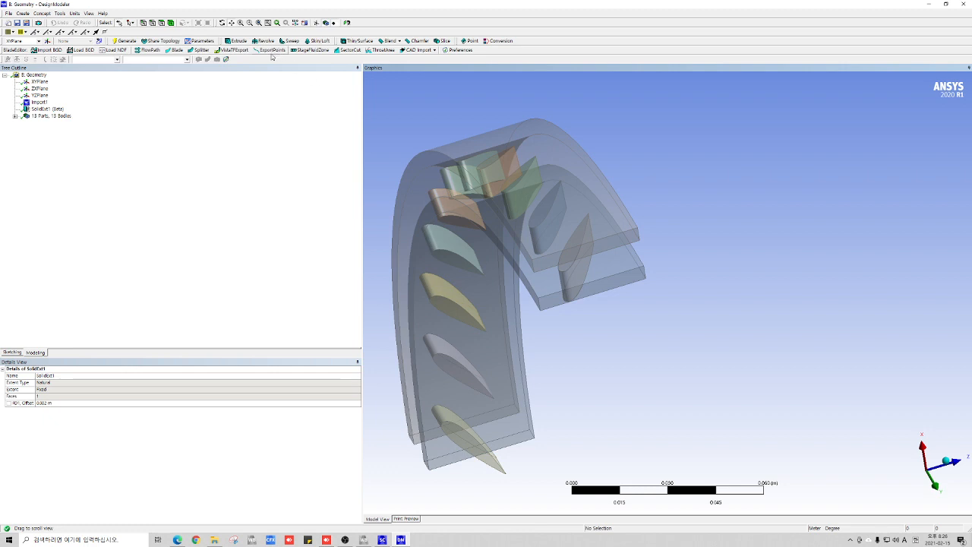
middle_click_drag(652, 312, 399, 203)
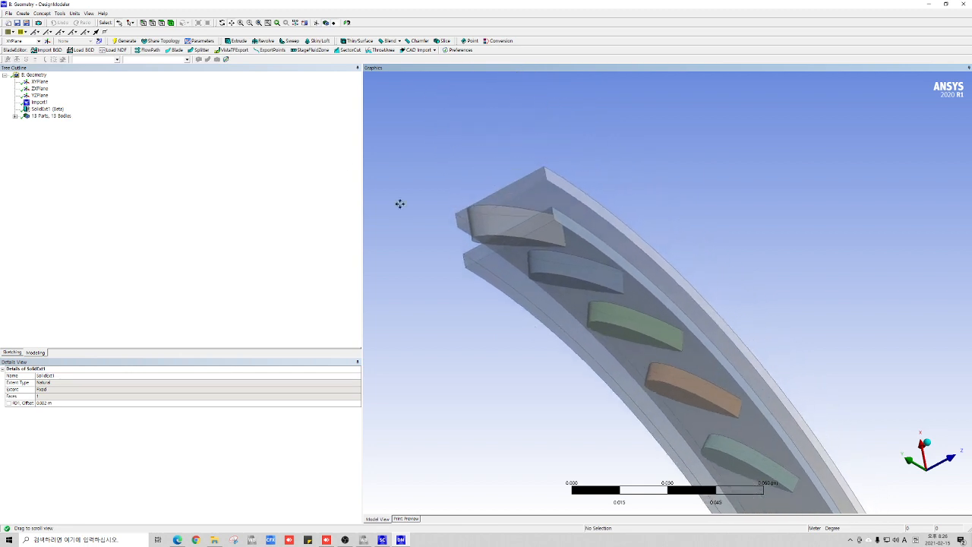
left_click(60, 14)
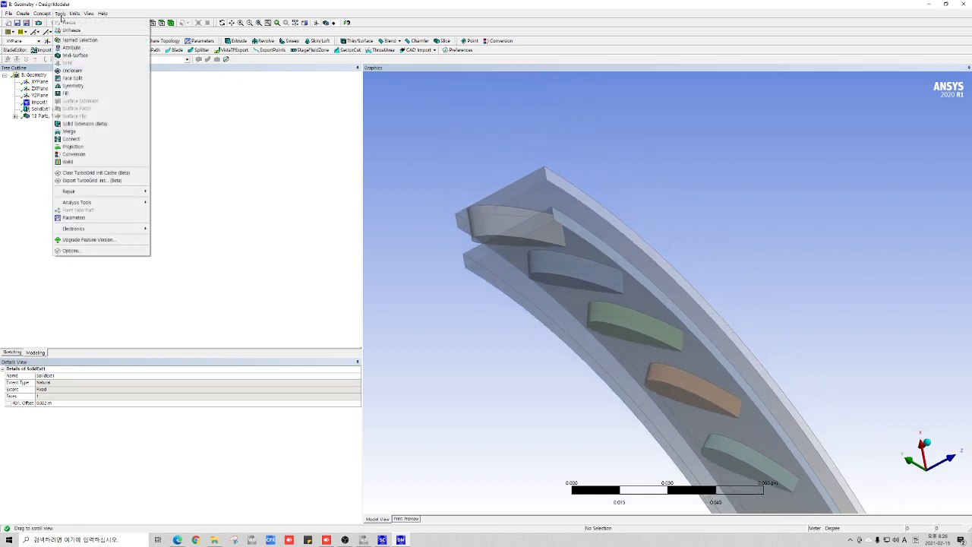
left_click(83, 126)
left_click(488, 244)
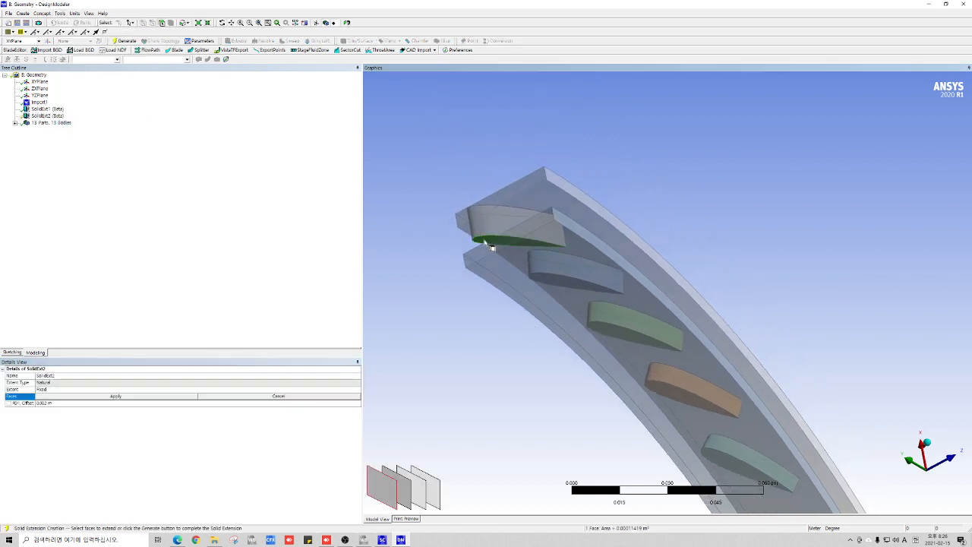
left_click(135, 397)
left_click(63, 403)
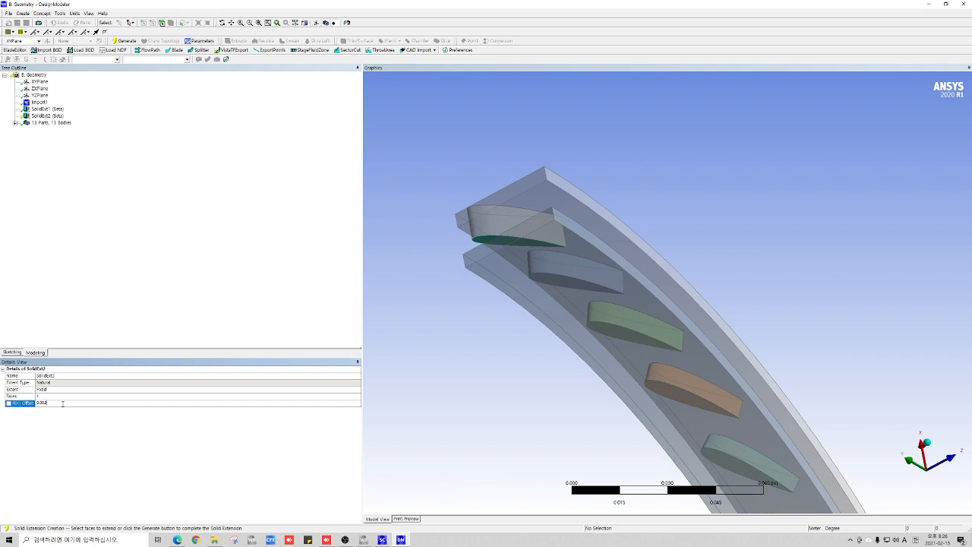
key("Return")
left_click(124, 42)
left_click(948, 464)
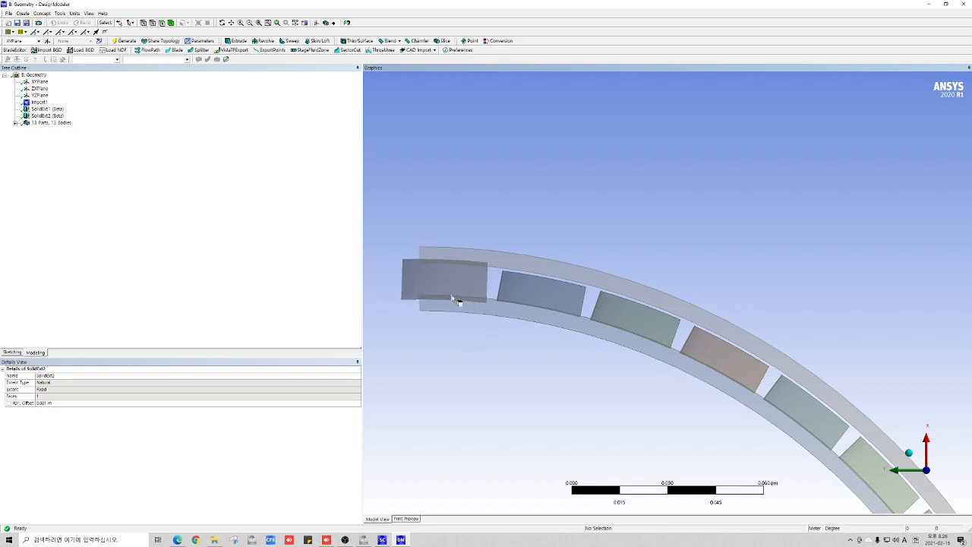
middle_click_drag(587, 415, 759, 439)
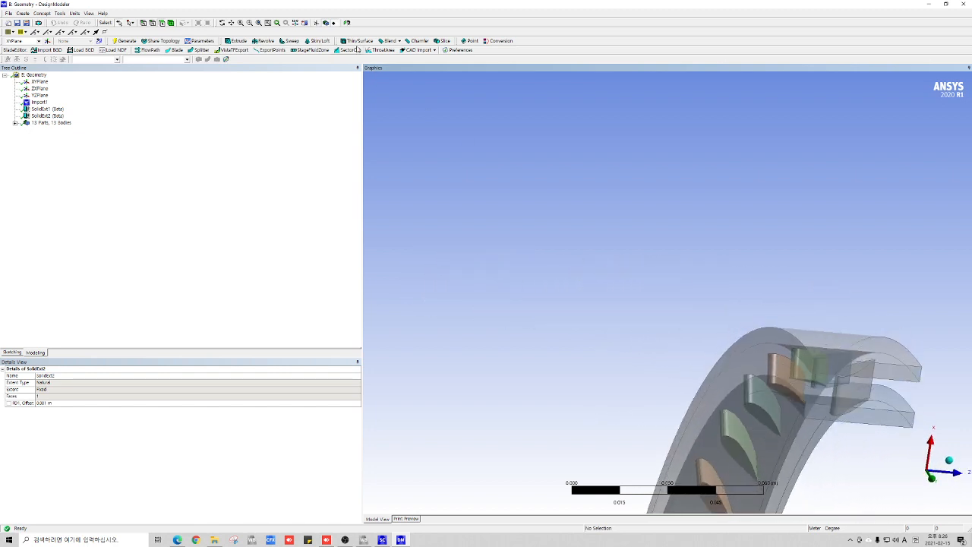
Step: Examine the extended end vane and the open ends of the two rings from several angles and distances
left_click(232, 23)
left_click_drag(694, 279, 484, 213)
scroll(626, 377, "down", 1)
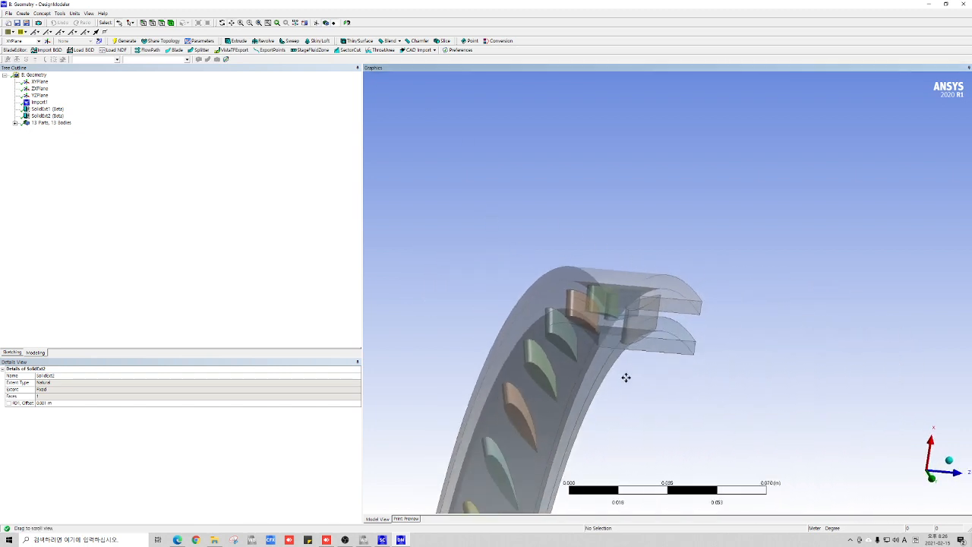
scroll(620, 373, "up", 3)
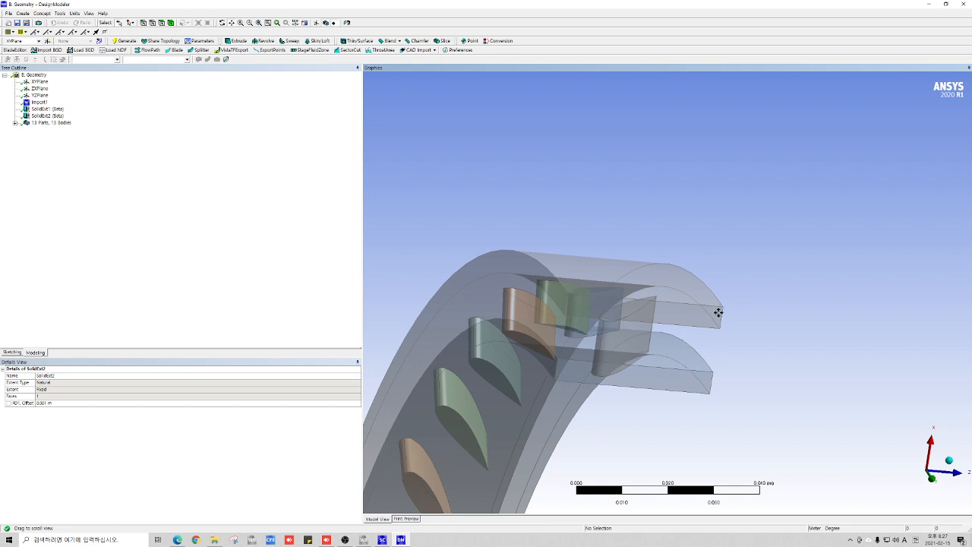
middle_click_drag(746, 364, 754, 367)
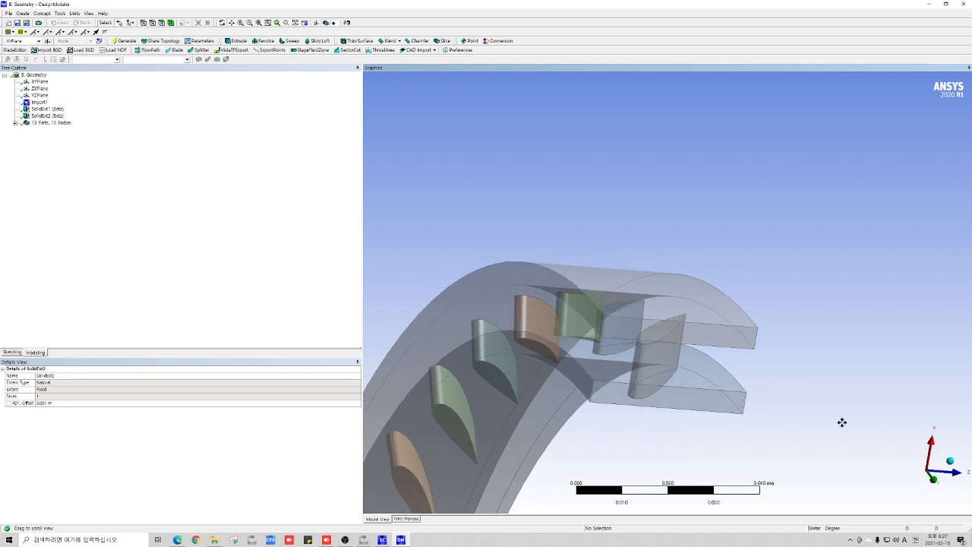
left_click_drag(799, 410, 802, 422)
left_click_drag(682, 453, 673, 354)
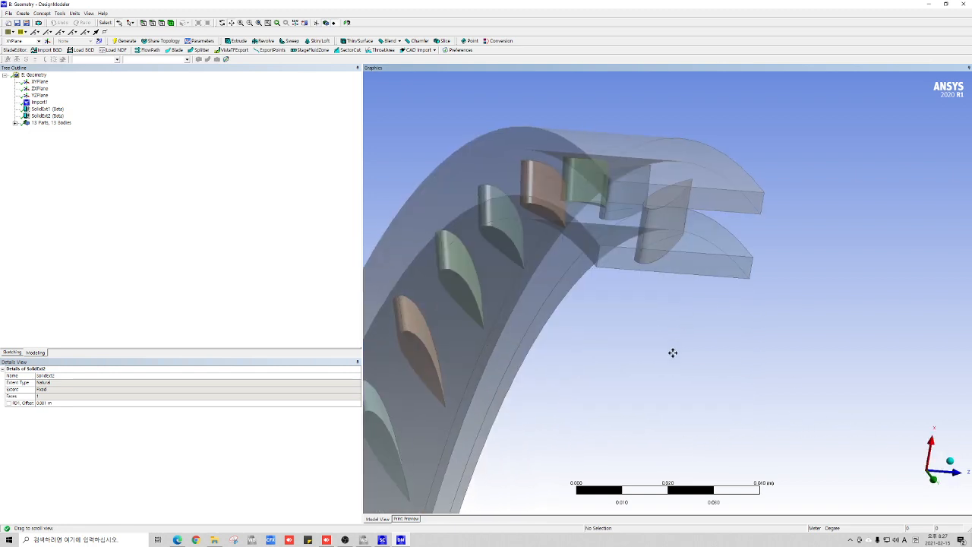
scroll(669, 357, "up", 1)
scroll(661, 366, "down", 2)
scroll(653, 375, "down", 1)
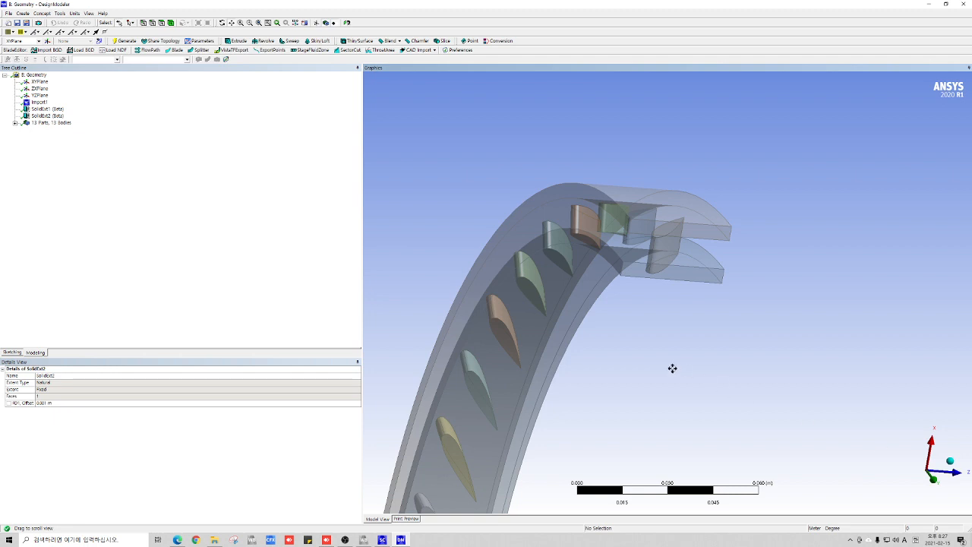
left_click_drag(673, 368, 673, 390)
middle_click_drag(673, 390, 660, 391)
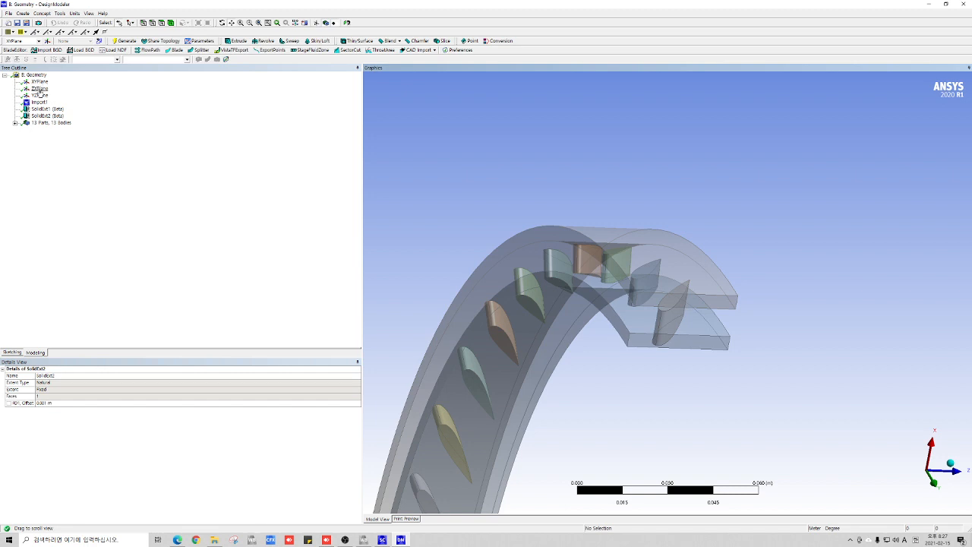
Step: Create a new plane based on the ZXPlane and generate it
left_click(39, 88)
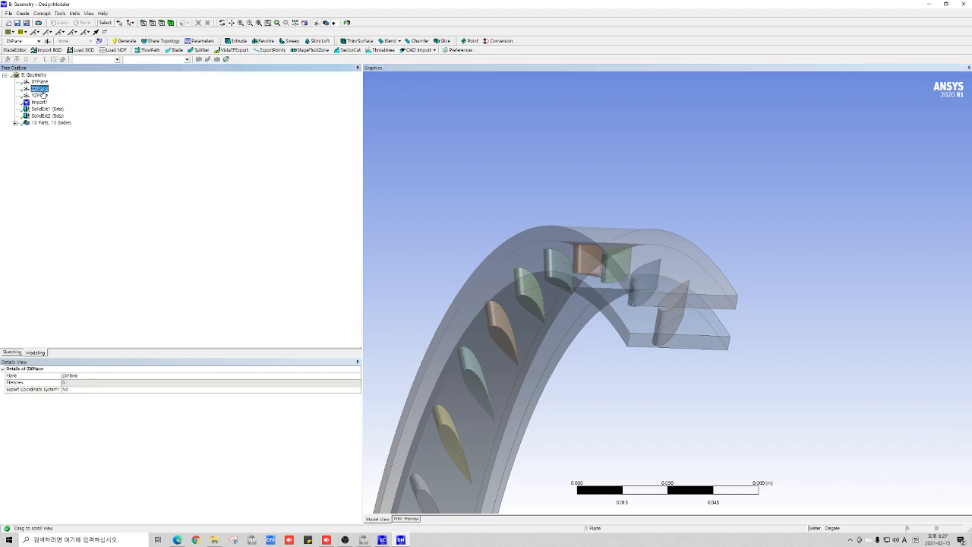
left_click(48, 40)
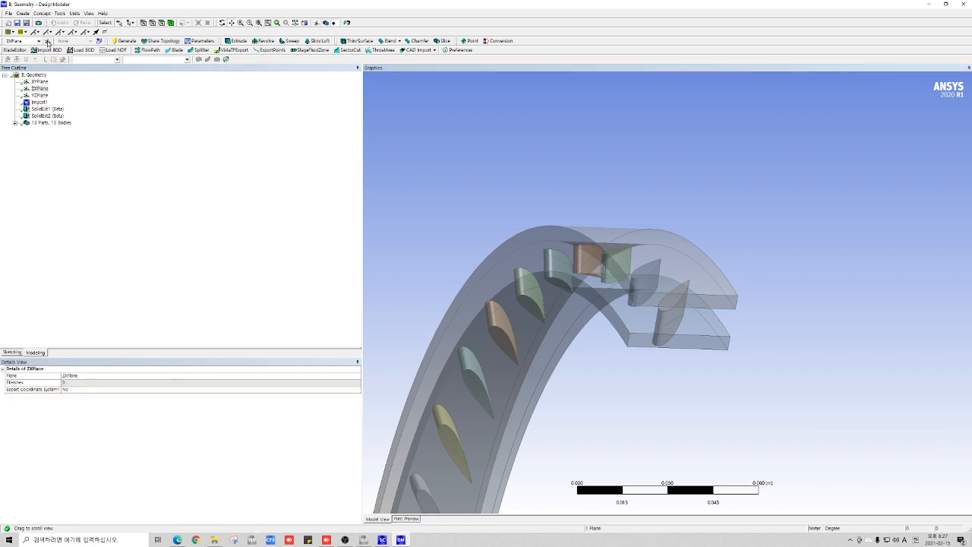
left_click(124, 40)
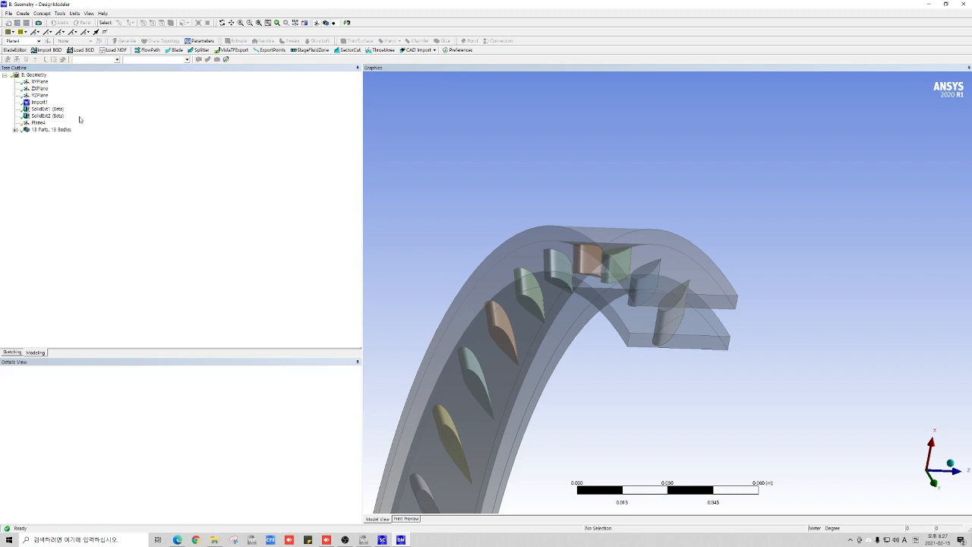
Step: Project the gap-facing end edges of the outer and inner rings onto the new plane with Sketch Projection and generate it
left_click(38, 123)
right_click(40, 125)
mouse_move(83, 135)
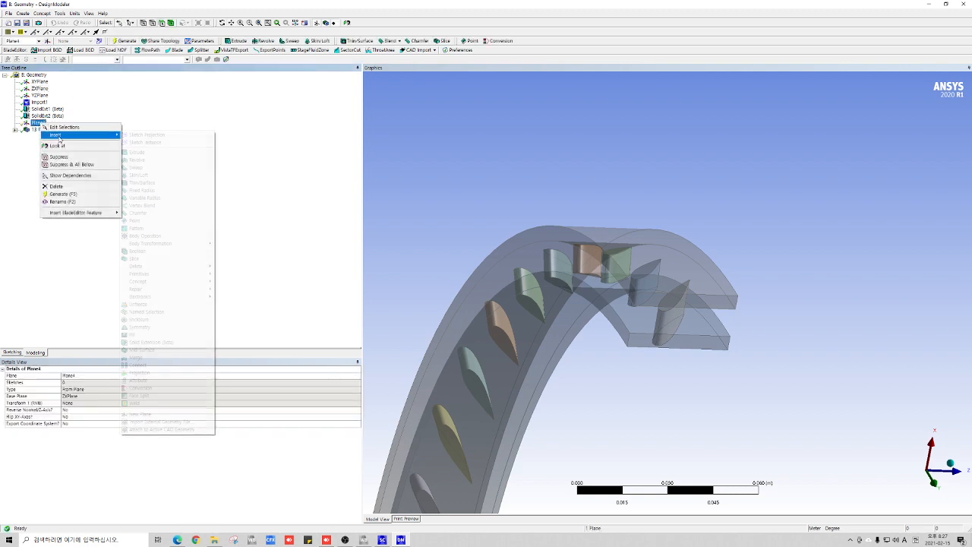
left_click(148, 135)
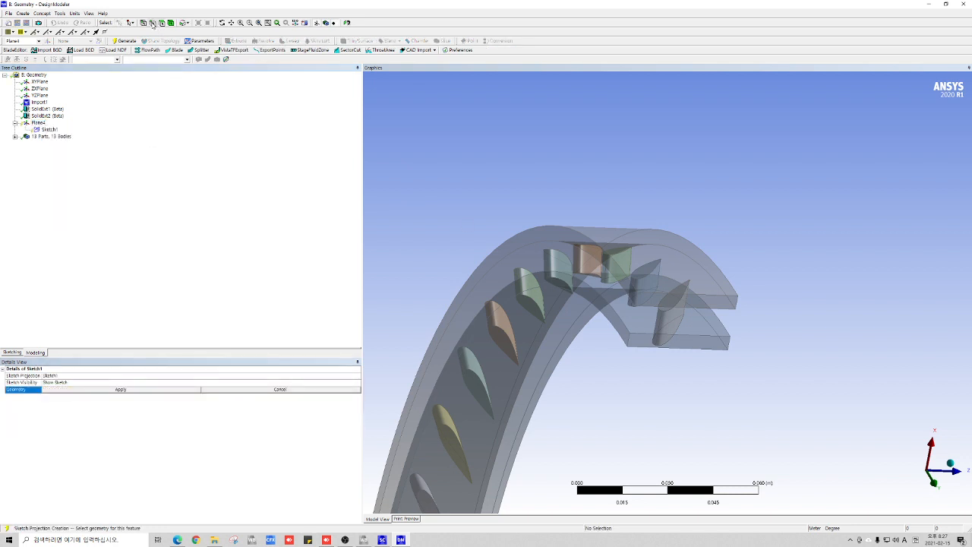
left_click(152, 26)
left_click(708, 334, "ctrl")
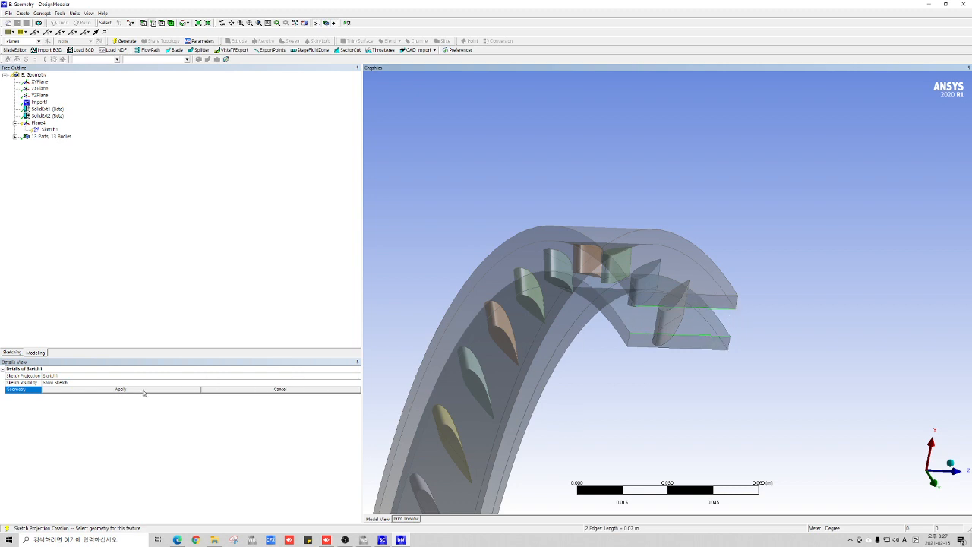
left_click(143, 389)
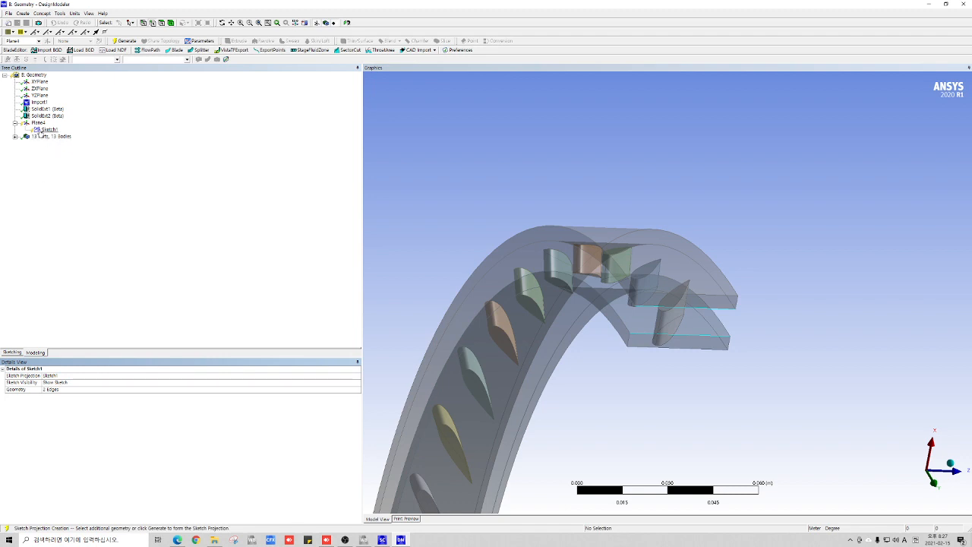
left_click(124, 40)
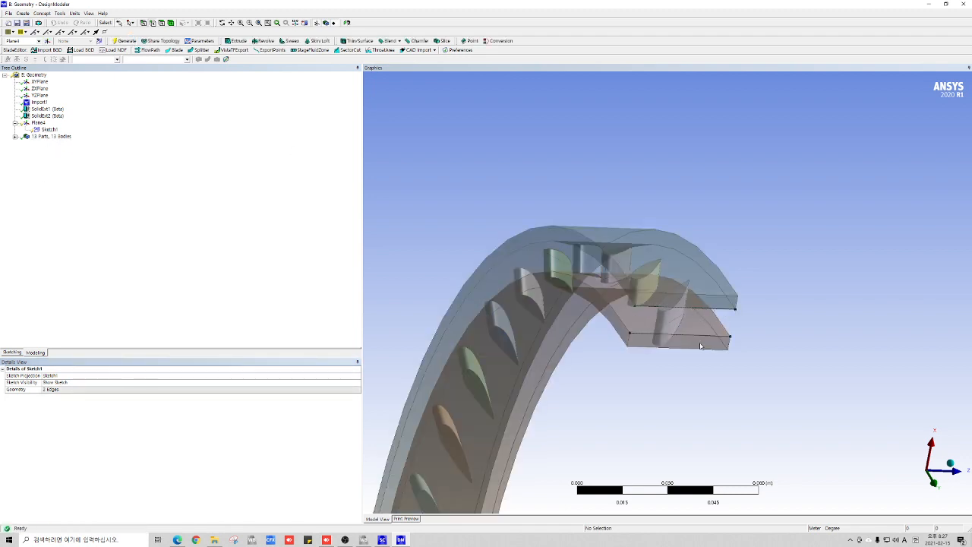
Step: On the new plane, sketch a straight line outward from the +Z end of the outer ring's projected edge
left_click(37, 122)
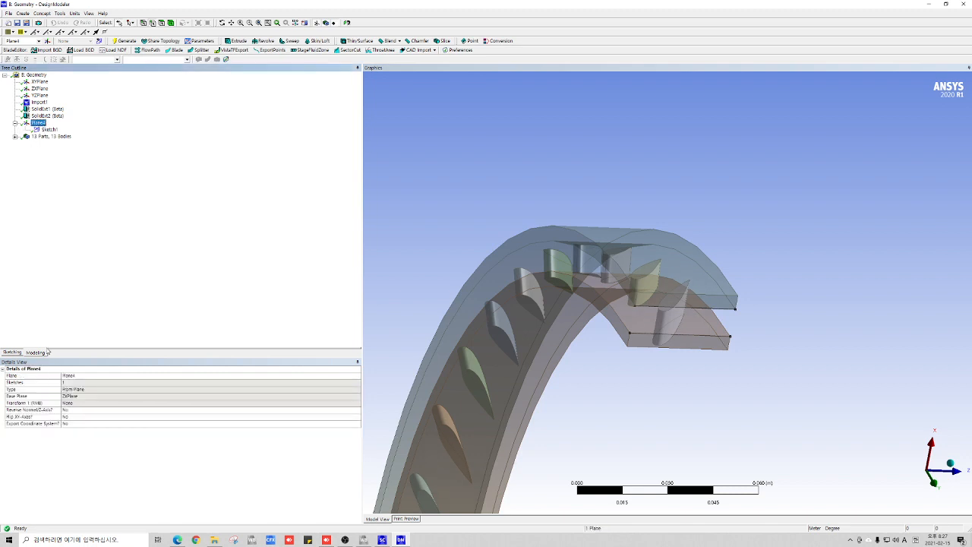
left_click(14, 353)
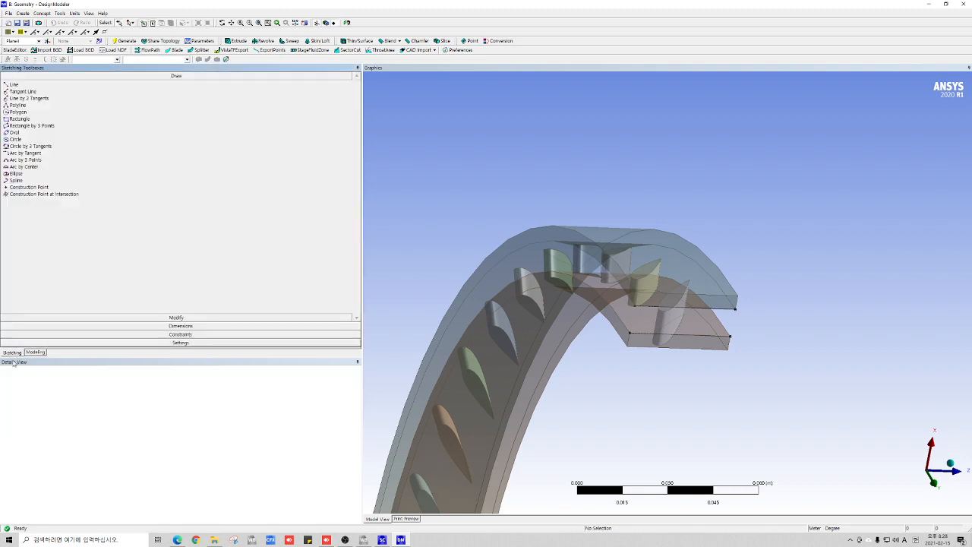
left_click(14, 84)
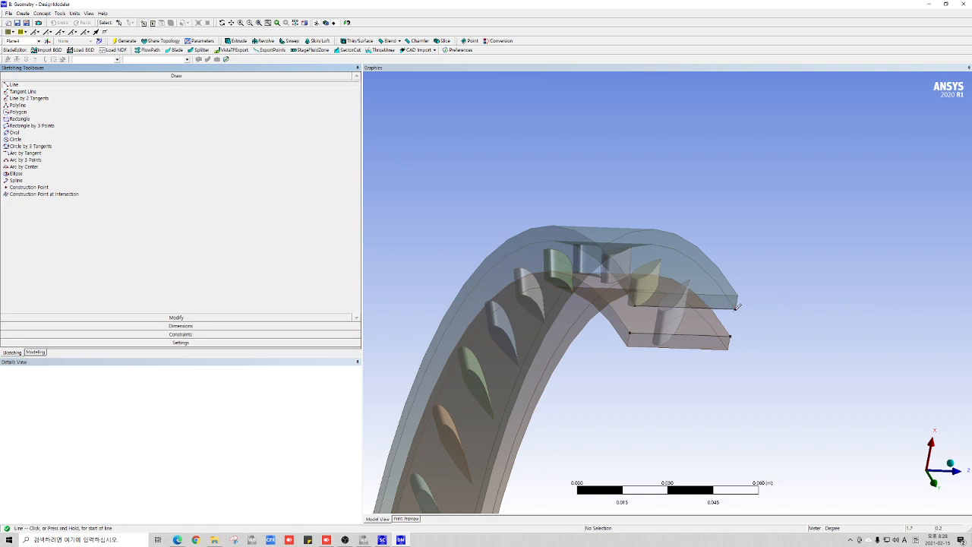
left_click(736, 307)
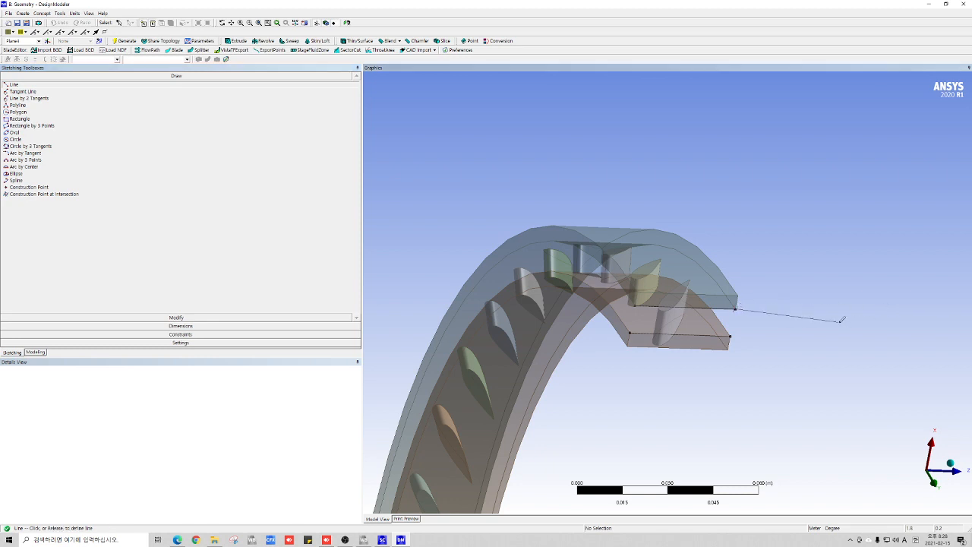
left_click(906, 314)
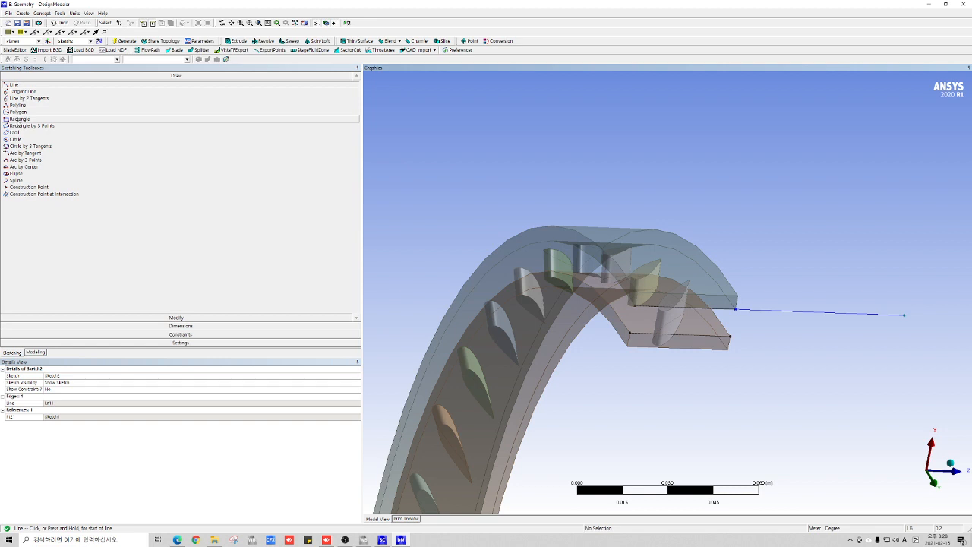
Step: Draw a rectangle from the line's free end back to the +Z end of the inner ring's projected edge
left_click(16, 119)
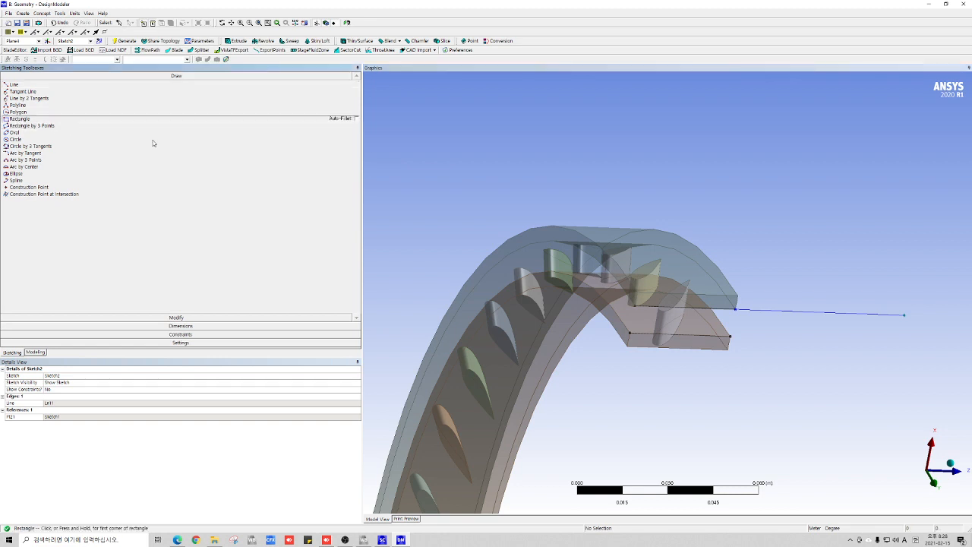
left_click(904, 314)
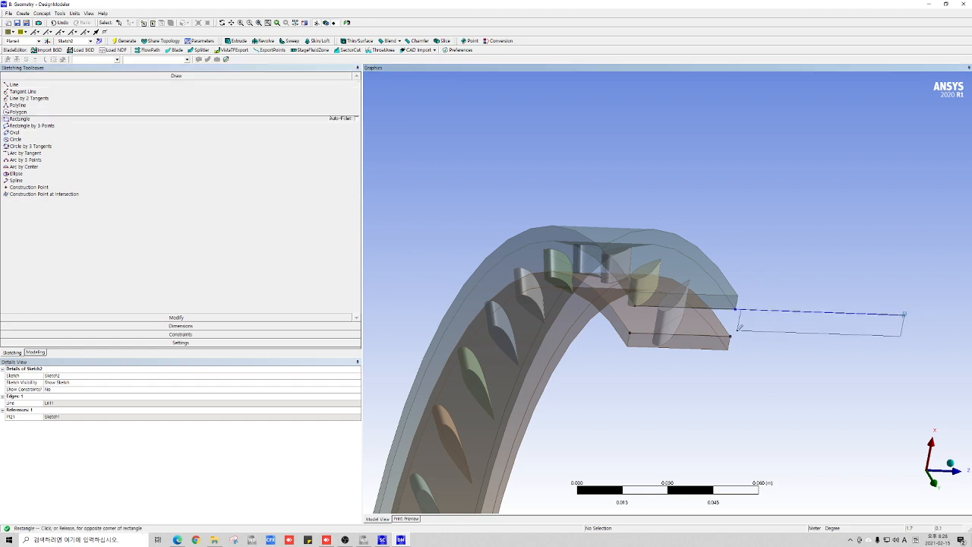
left_click(731, 334)
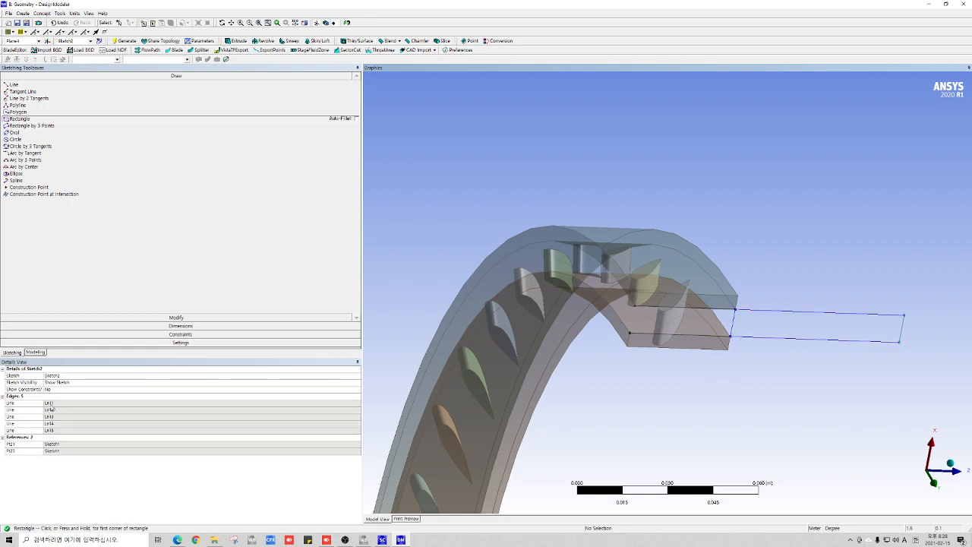
Step: Delete the duplicate first line and the rectangle's short side at the ring ends from the sketch
left_click(22, 403)
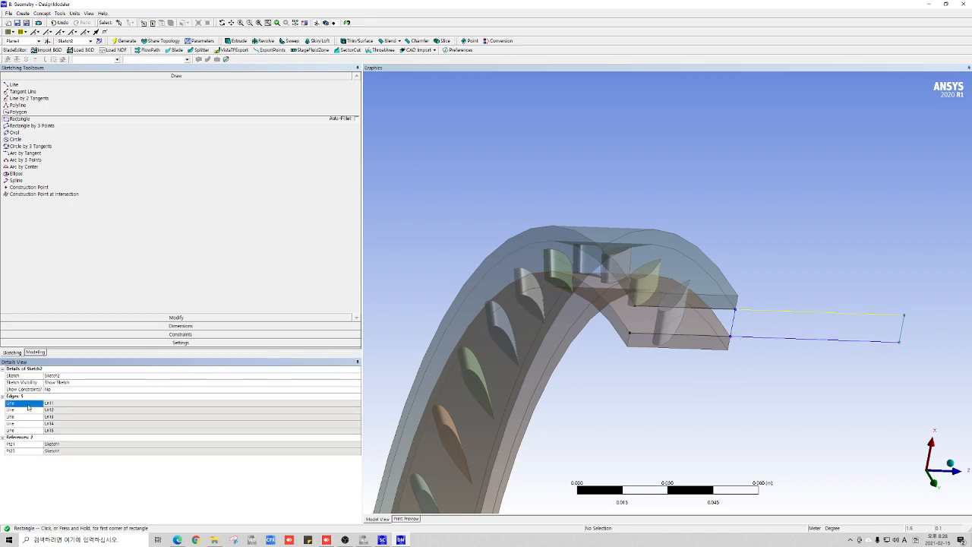
right_click(28, 407)
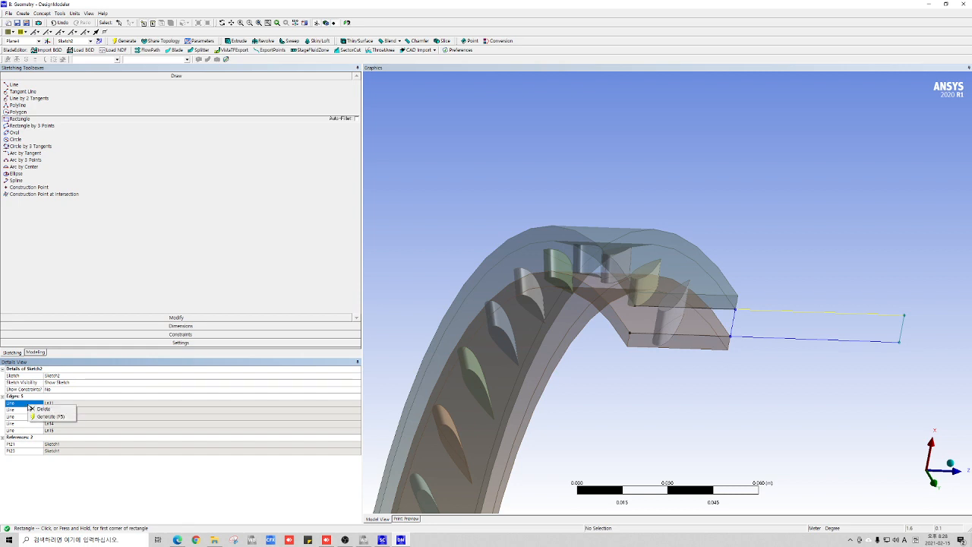
left_click(38, 409)
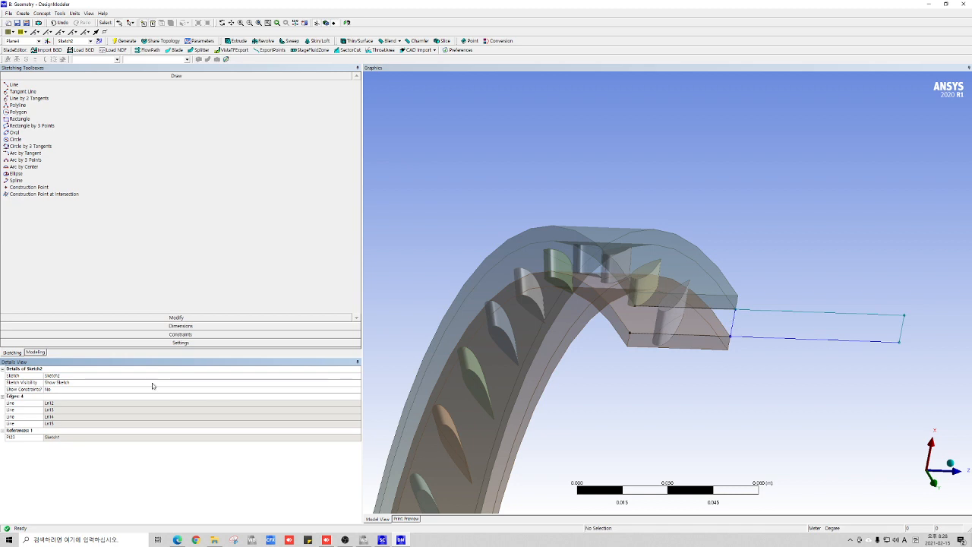
left_click(26, 404)
left_click(29, 410)
right_click(29, 415)
left_click(39, 422)
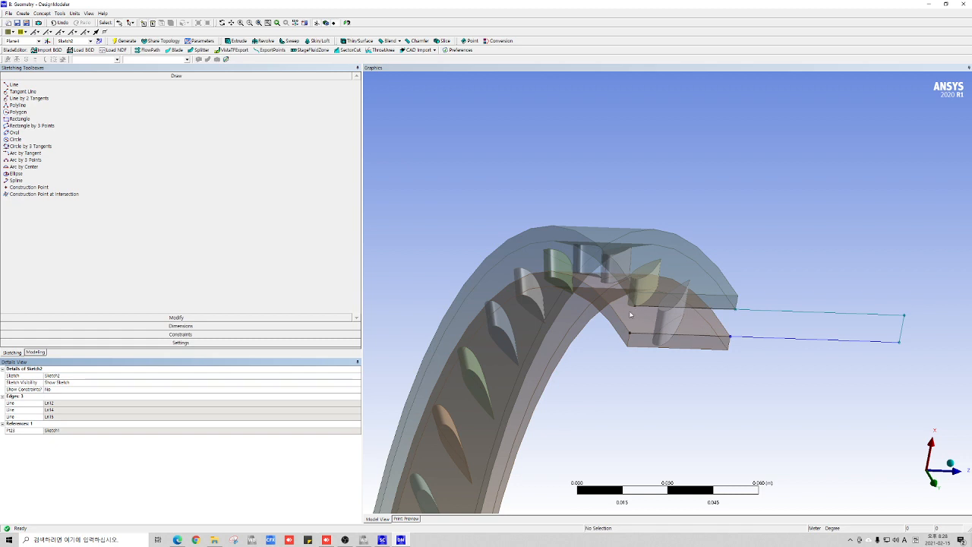
Step: Draw a line across the ring gap joining the opposite ends of the two projected edges
left_click(14, 85)
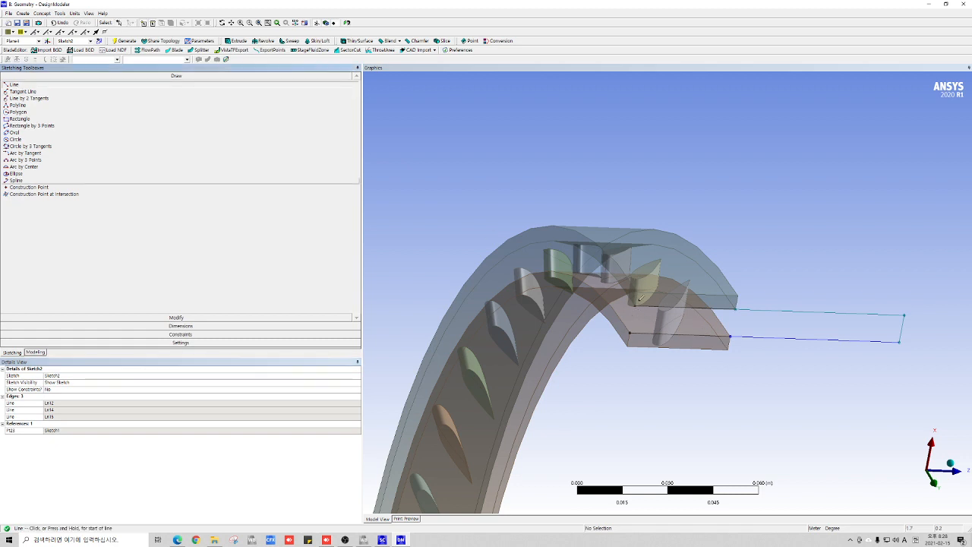
left_click(635, 306)
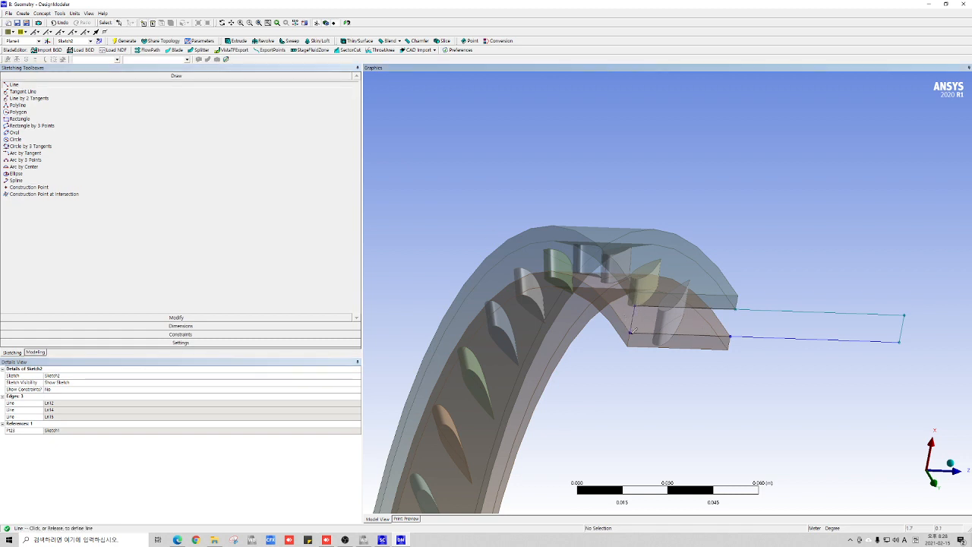
left_click(630, 332)
Step: Create a Lines From Sketches feature from the second sketch with Add Material and generate the line bodies
left_click(35, 352)
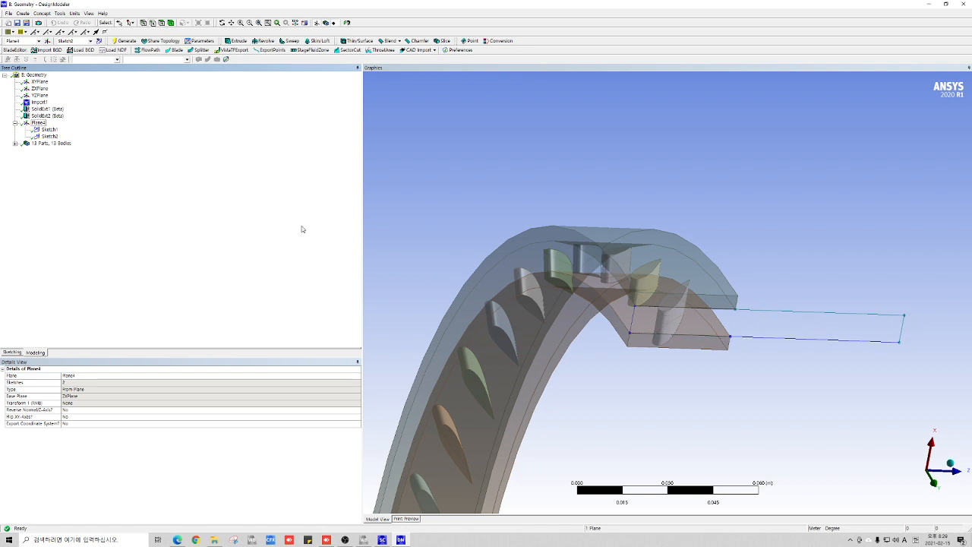
left_click(38, 122)
left_click(42, 12)
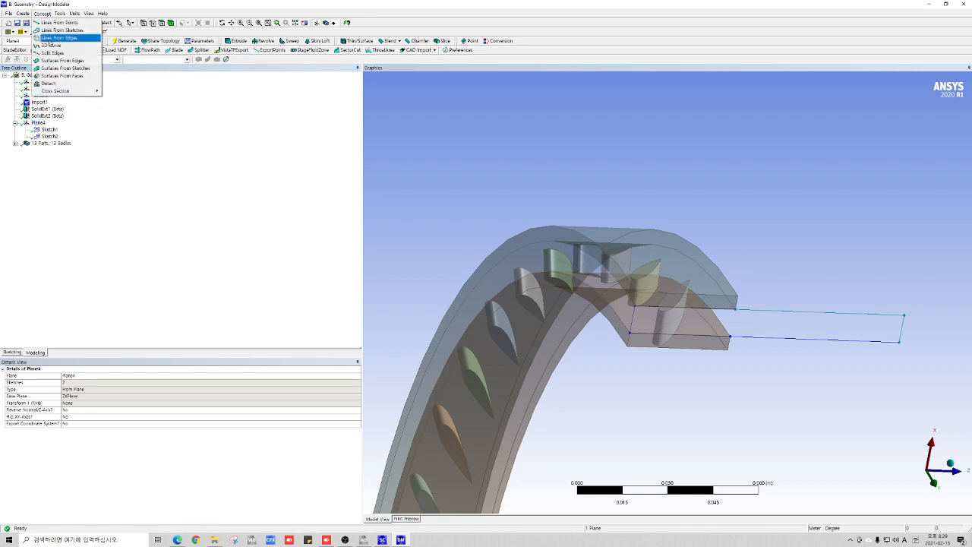
left_click(62, 29)
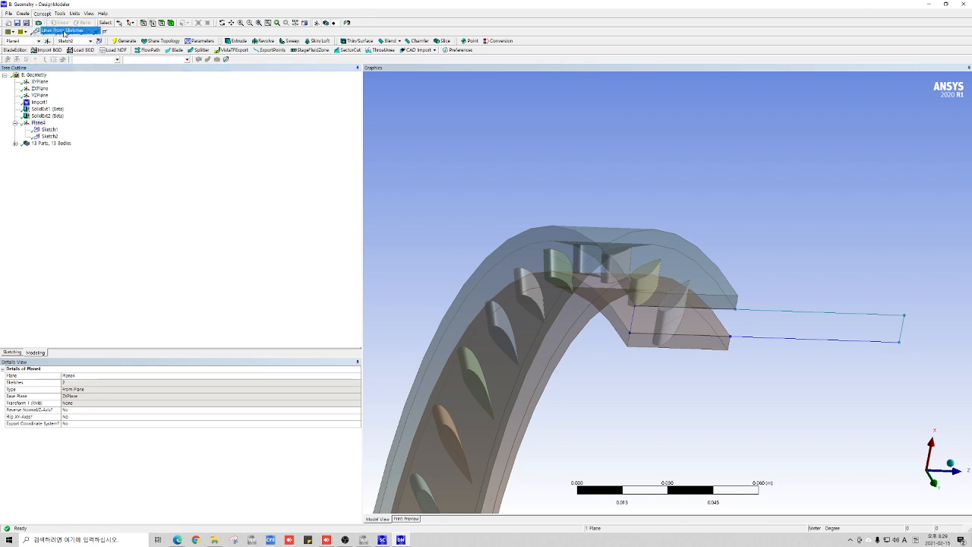
left_click(51, 136)
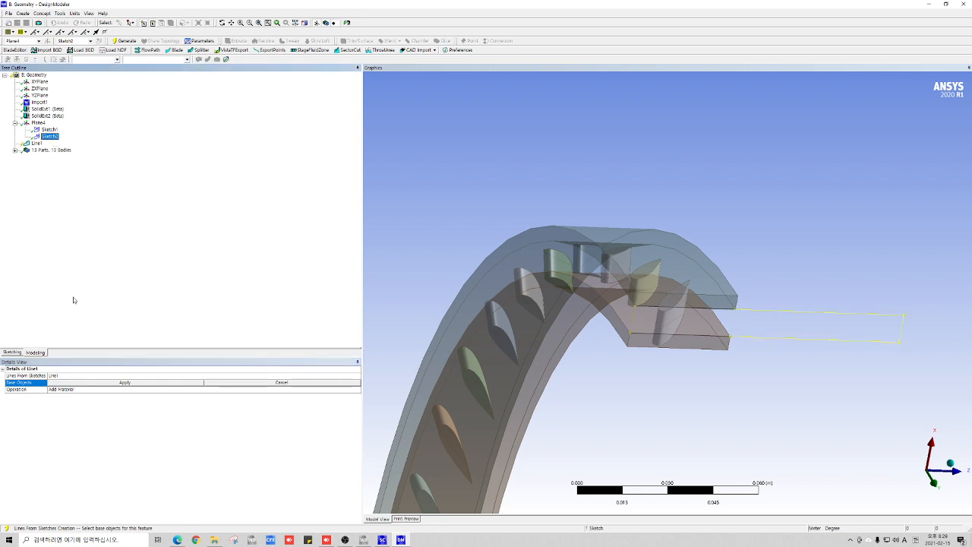
left_click(96, 384)
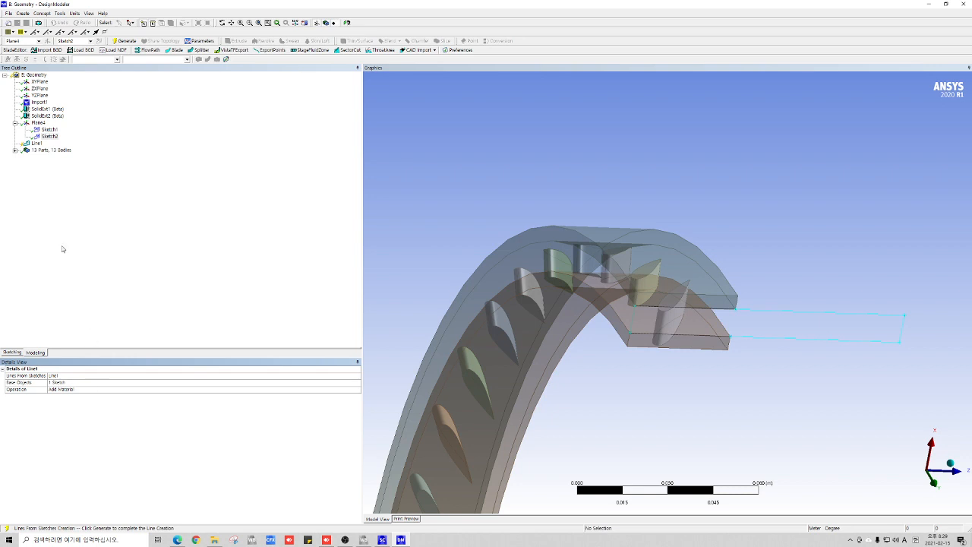
left_click(36, 143)
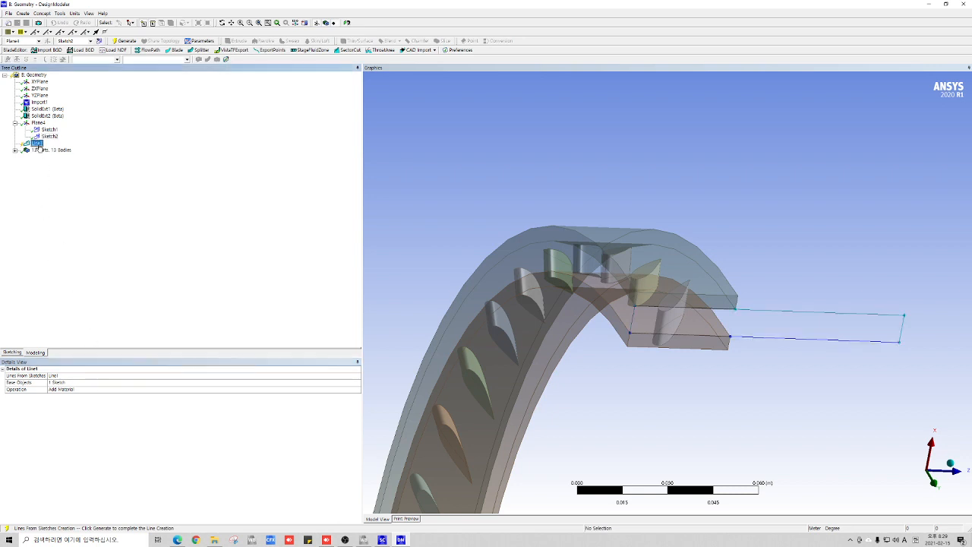
left_click(125, 41)
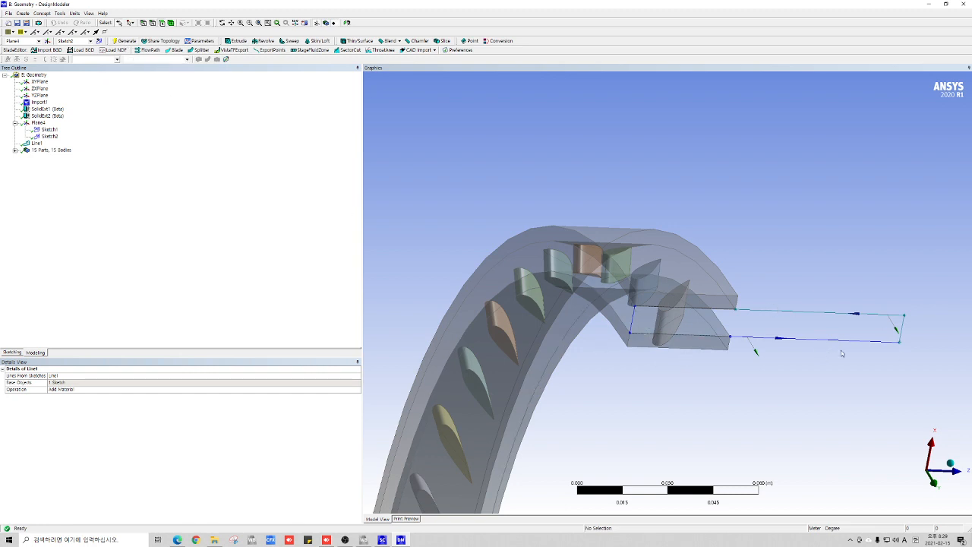
Step: Create a new plane based on Plane4
left_click(38, 123)
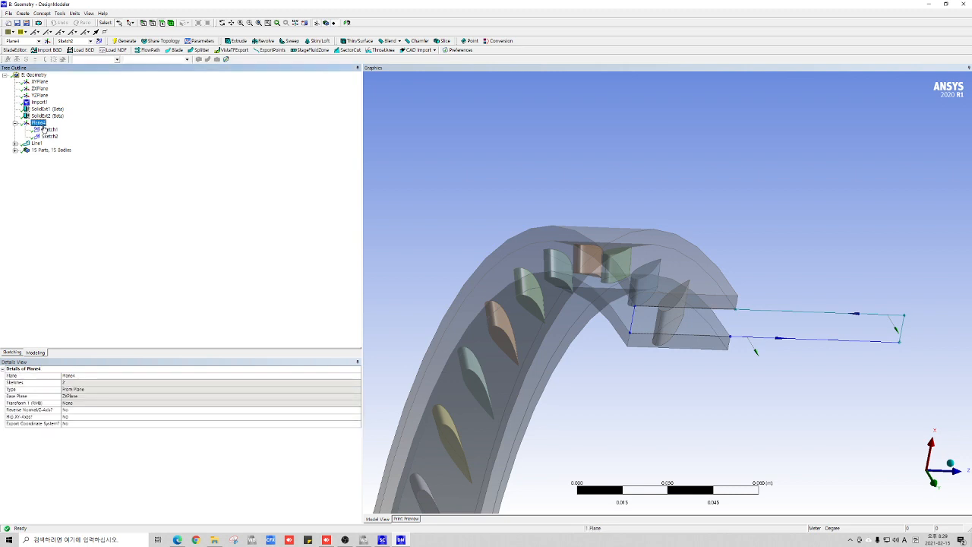
left_click(47, 42)
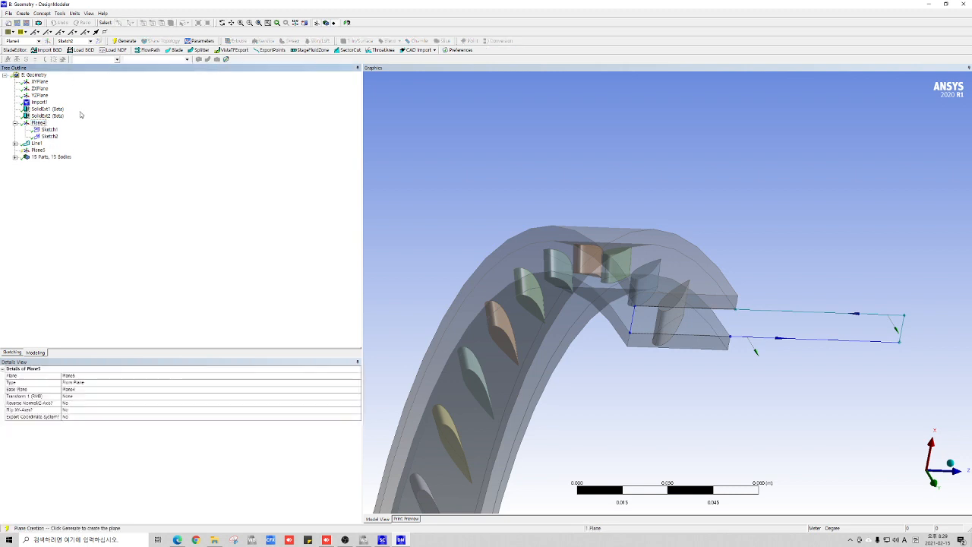
left_click(38, 149)
Step: Generate a sketch projection named Inlet on the new plane from the short line crossing the ring gap at the -Z end
right_click(39, 151)
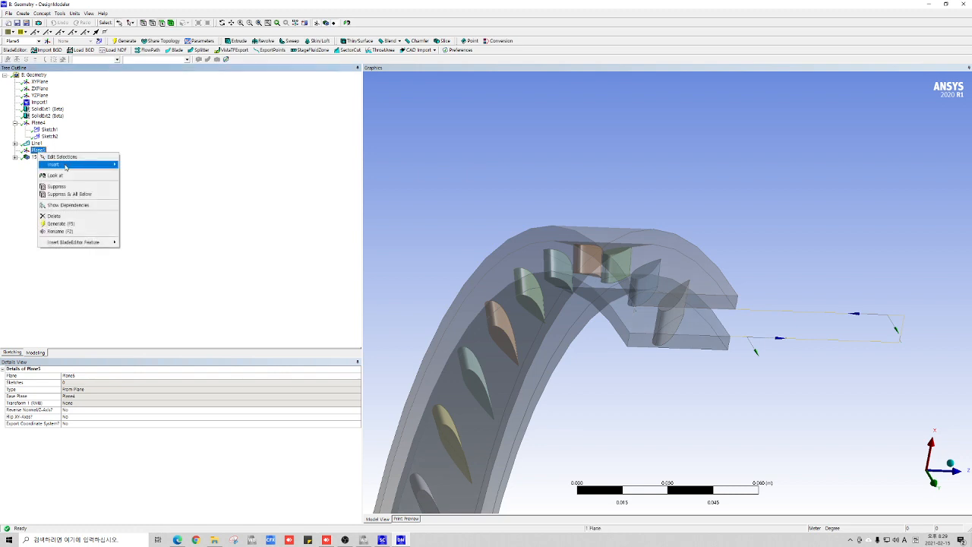
mouse_move(57, 164)
left_click(138, 166)
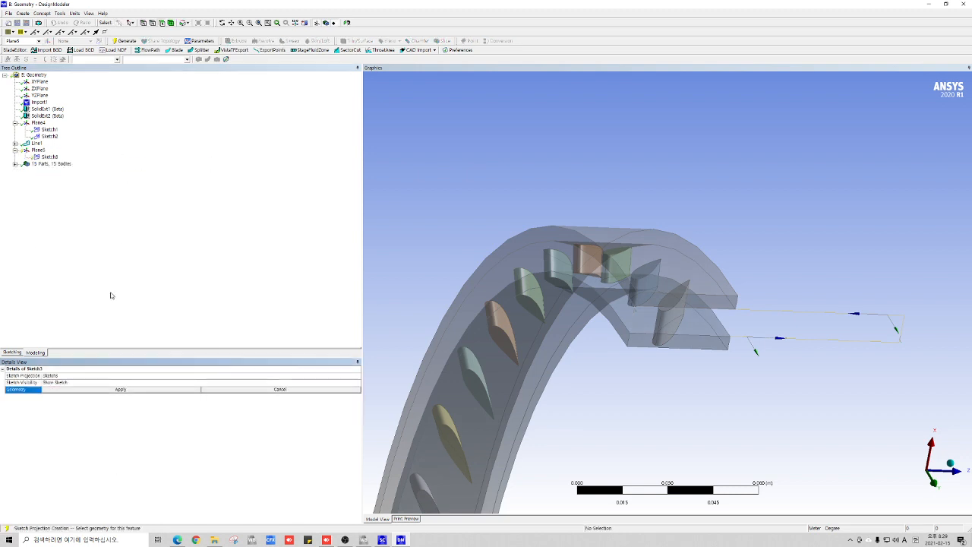
left_click(82, 376)
type("in")
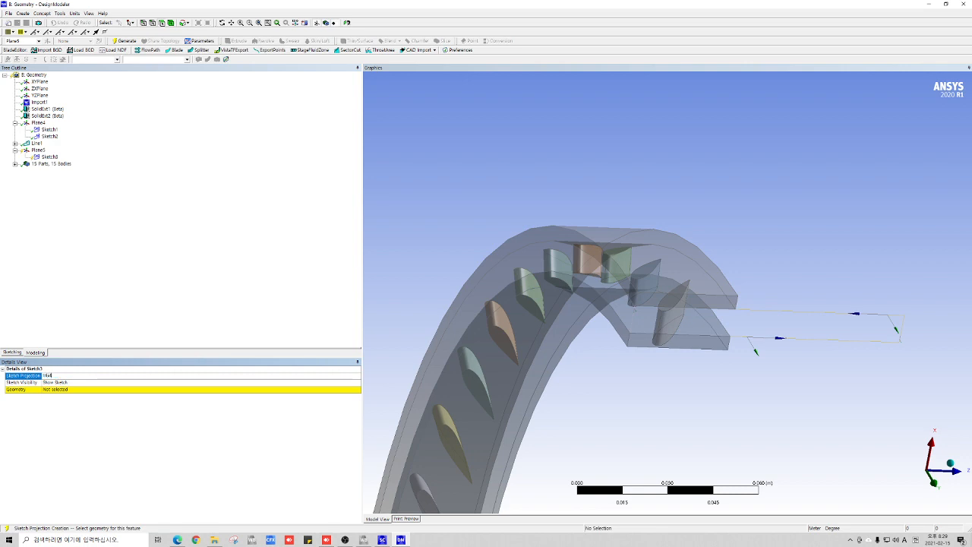
left_click(71, 390)
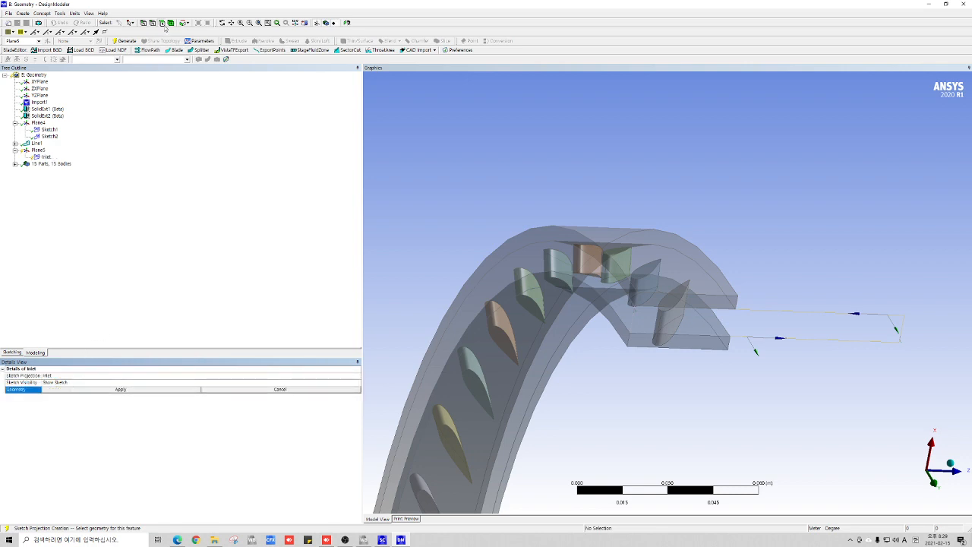
left_click(637, 327)
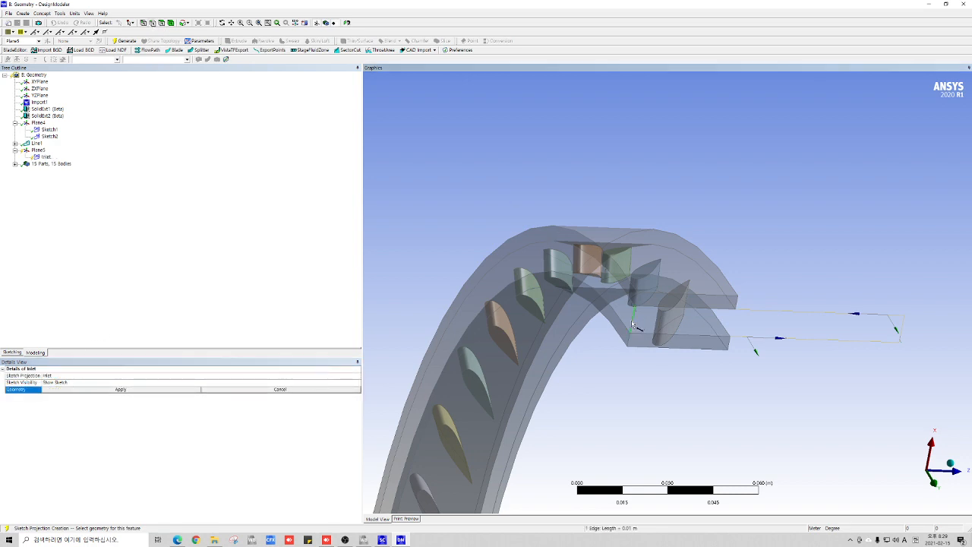
left_click(121, 389)
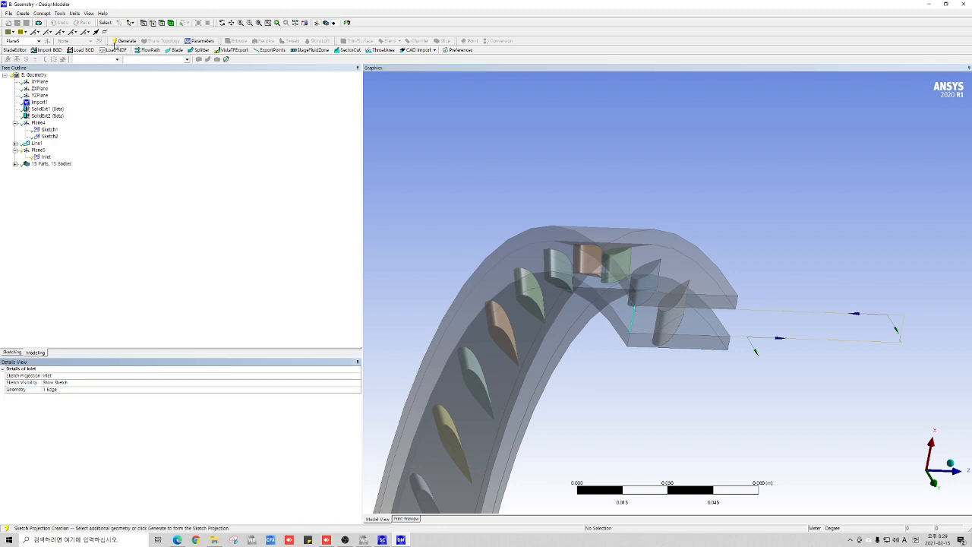
left_click(125, 40)
Step: Generate a sketch projection named Outlet on Plane5 from the short line closing the passage at its +Z end
right_click(44, 150)
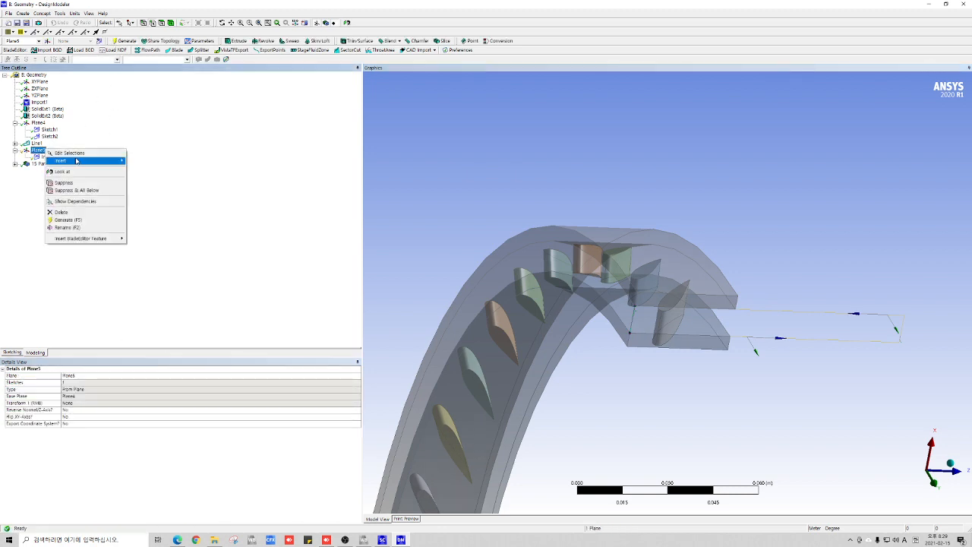
mouse_move(82, 162)
left_click(146, 168)
left_click(67, 376)
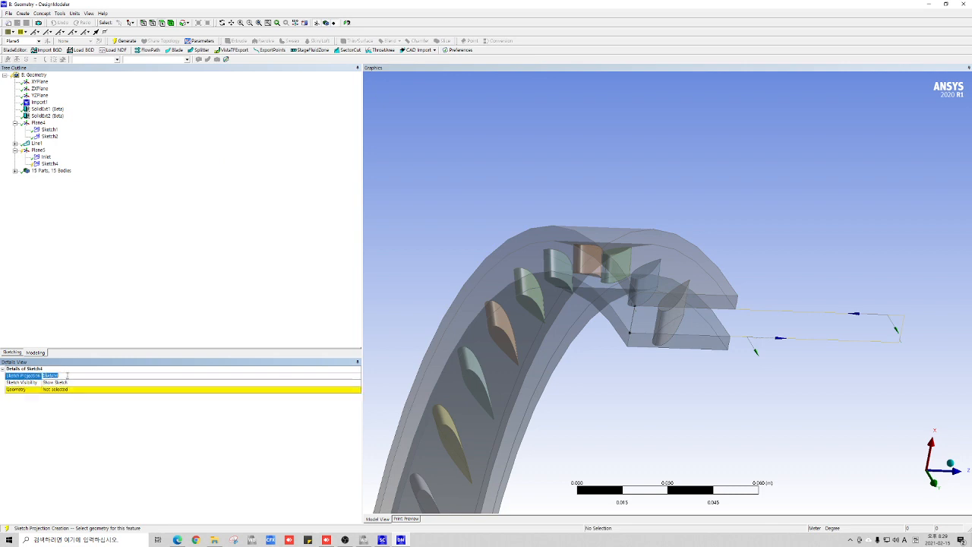
type("Outlet")
left_click(93, 391)
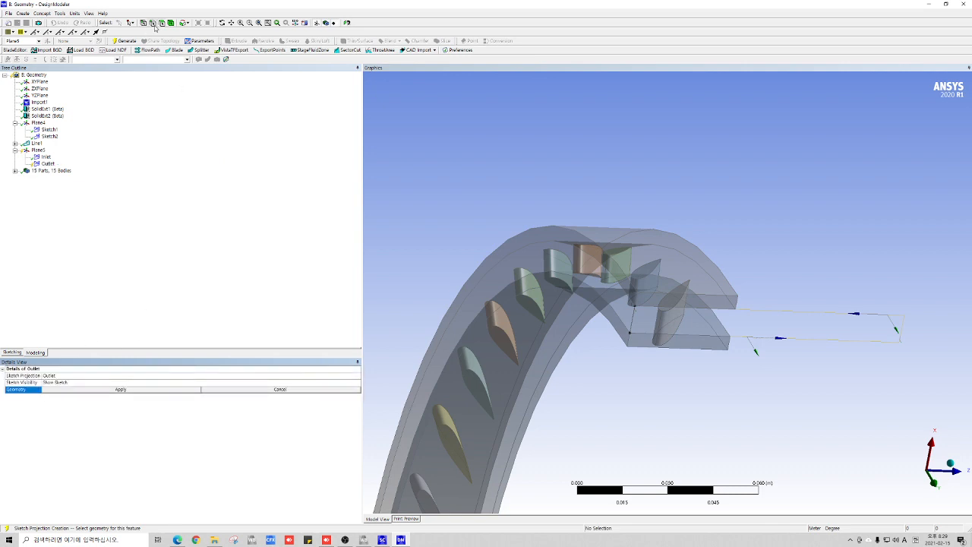
left_click(902, 332)
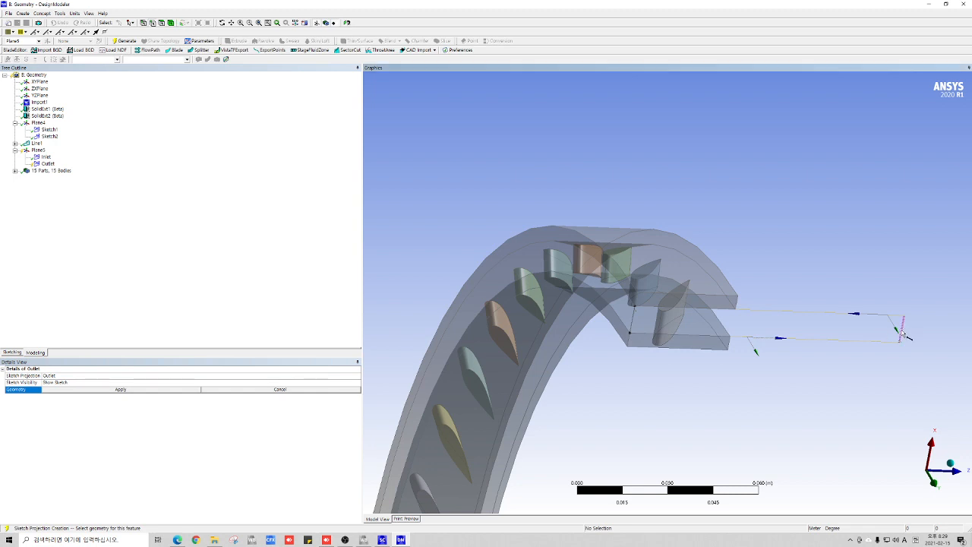
left_click(175, 389)
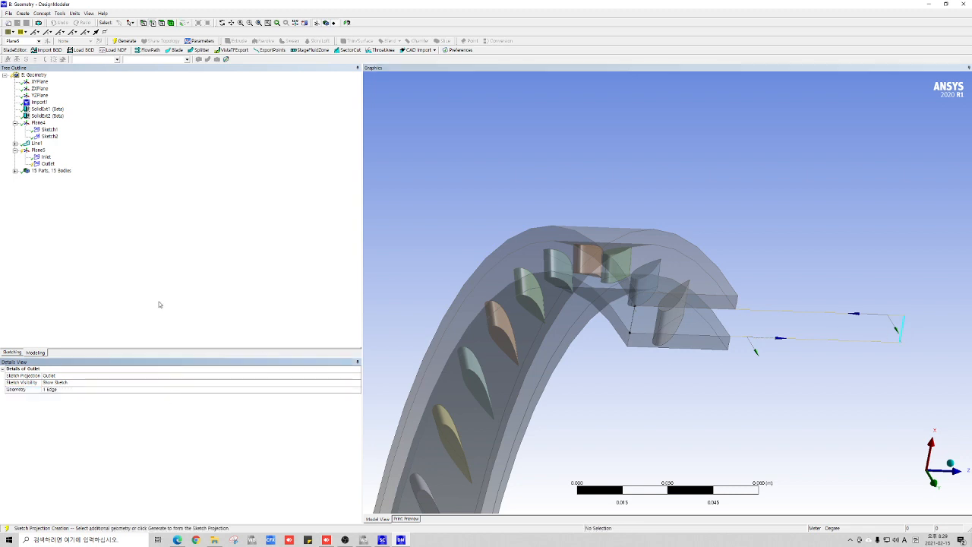
left_click(125, 40)
Step: Generate a sketch projection named Shroud on Plane5 from the two line edges along the outer ring side of the passage
right_click(46, 154)
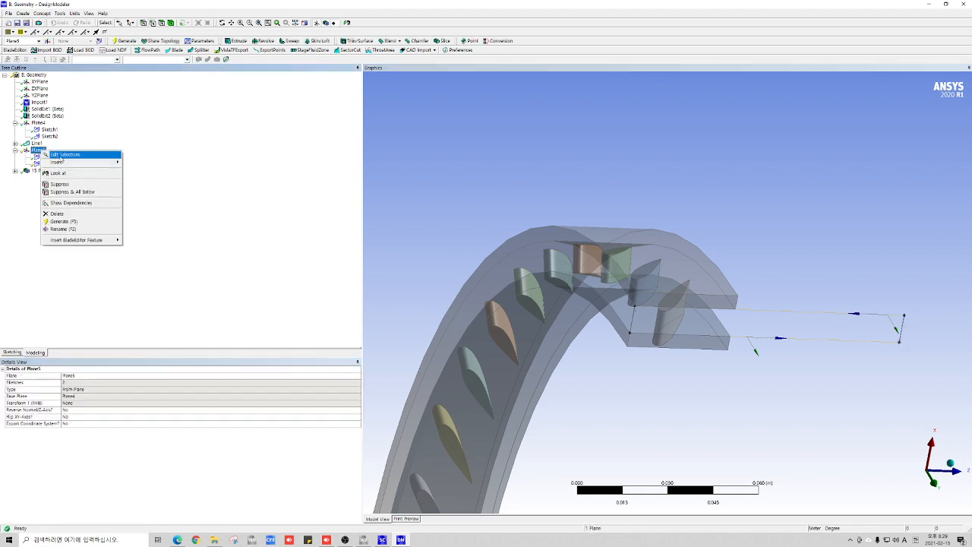
mouse_move(82, 164)
left_click(137, 163)
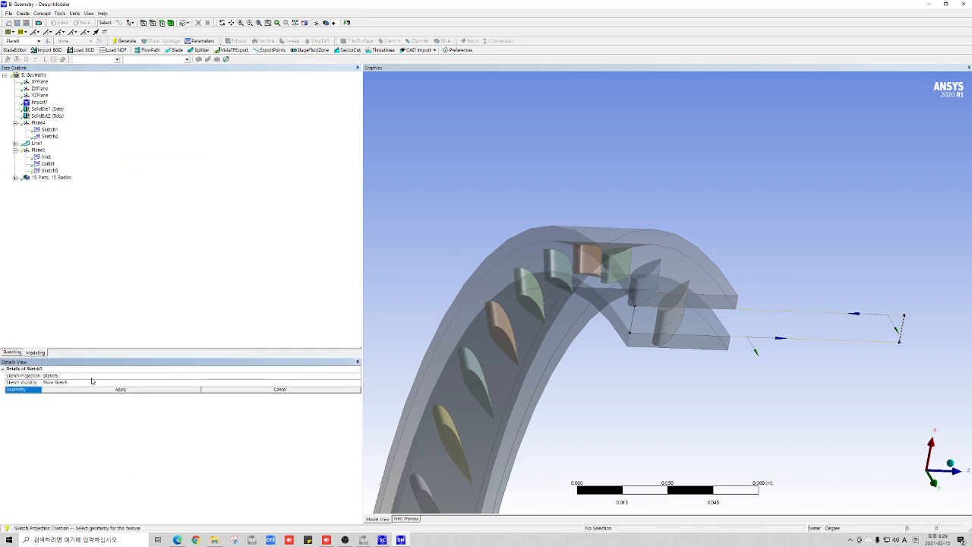
left_click(772, 313)
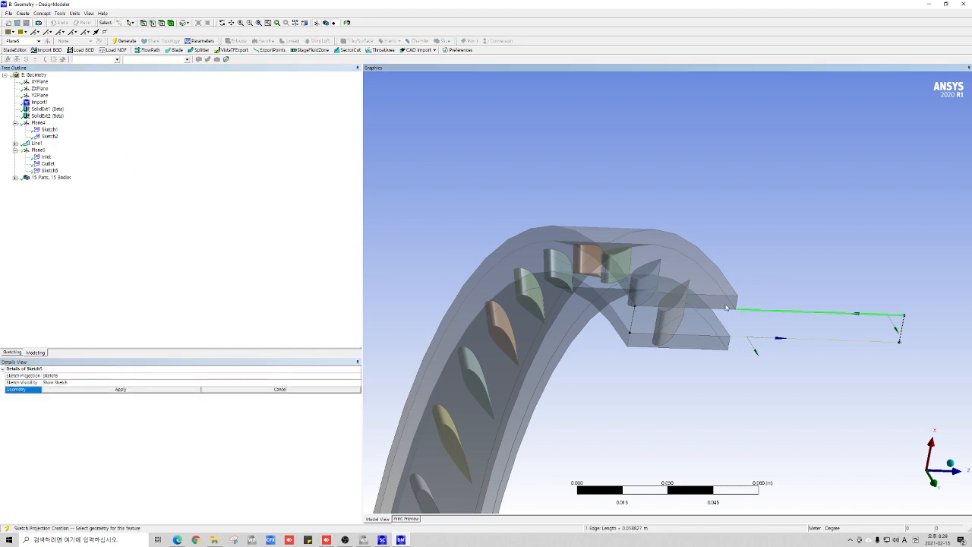
left_click(673, 310, "ctrl")
left_click(146, 389)
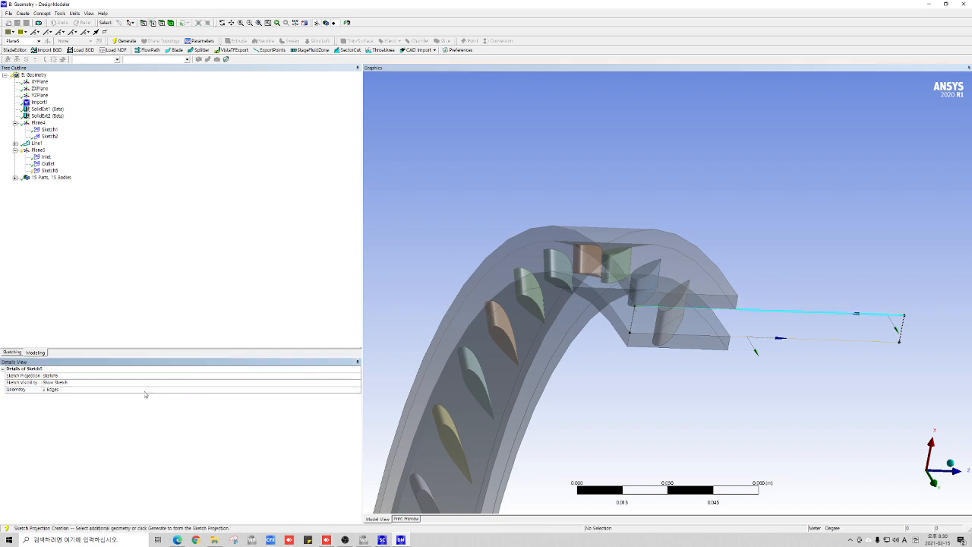
left_click(53, 375)
type("Shi")
key("Return")
left_click(123, 41)
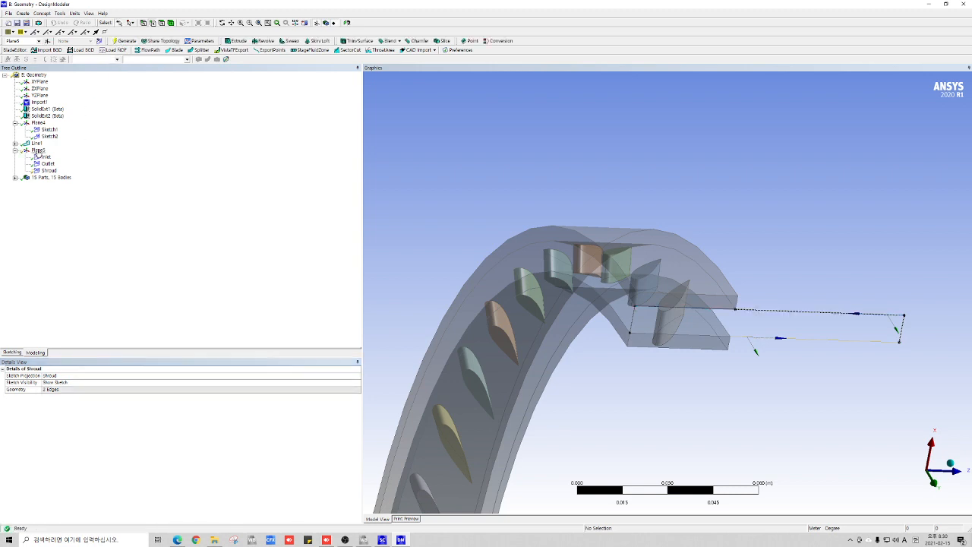
Step: Generate a sketch projection named Hub on Plane5 from the two line edges along the inner ring side of the passage
right_click(37, 151)
mouse_move(84, 161)
left_click(136, 163)
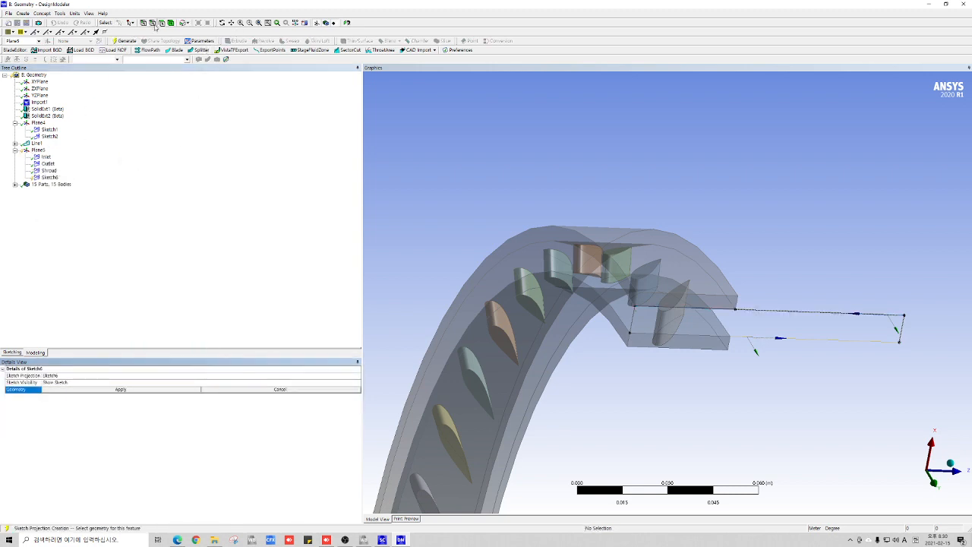
left_click(754, 337)
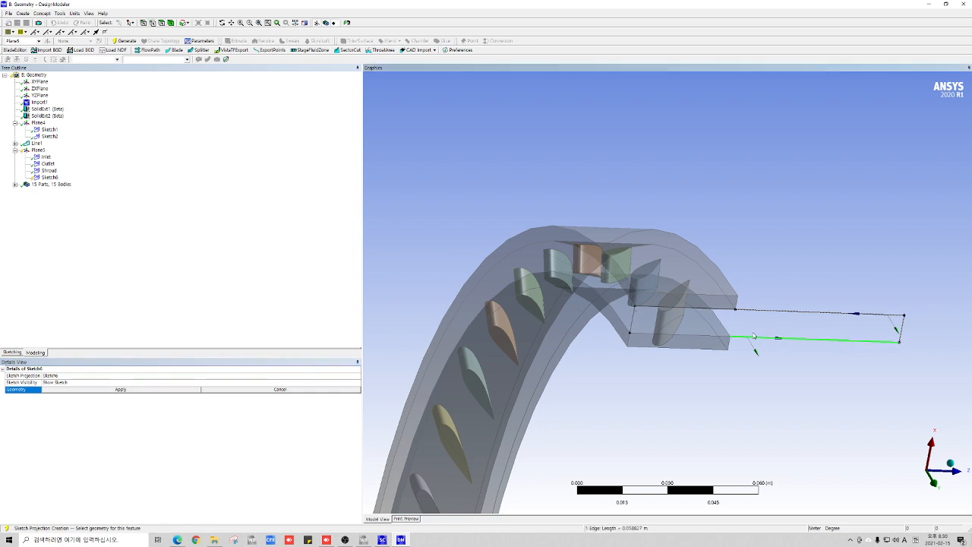
left_click(713, 335, "ctrl")
left_click(77, 391)
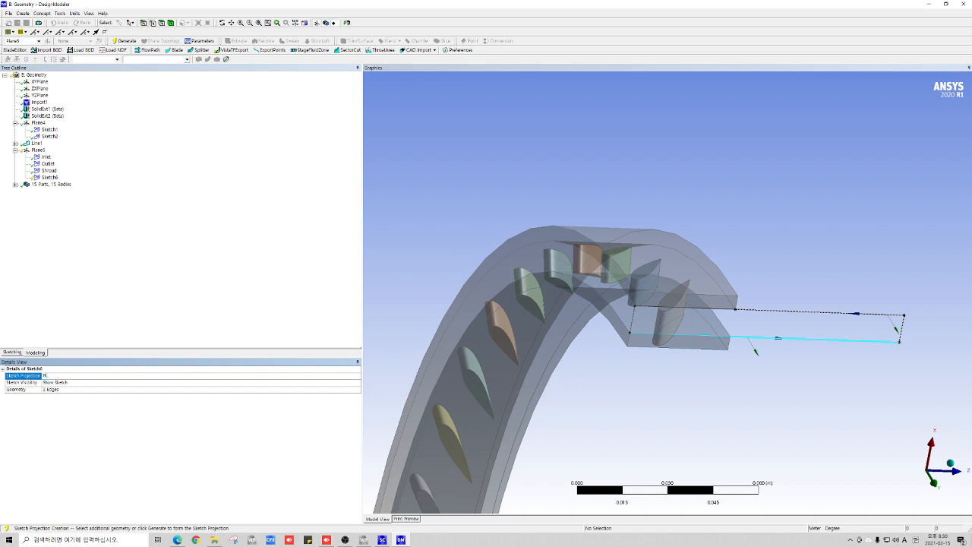
key("Return")
left_click(125, 41)
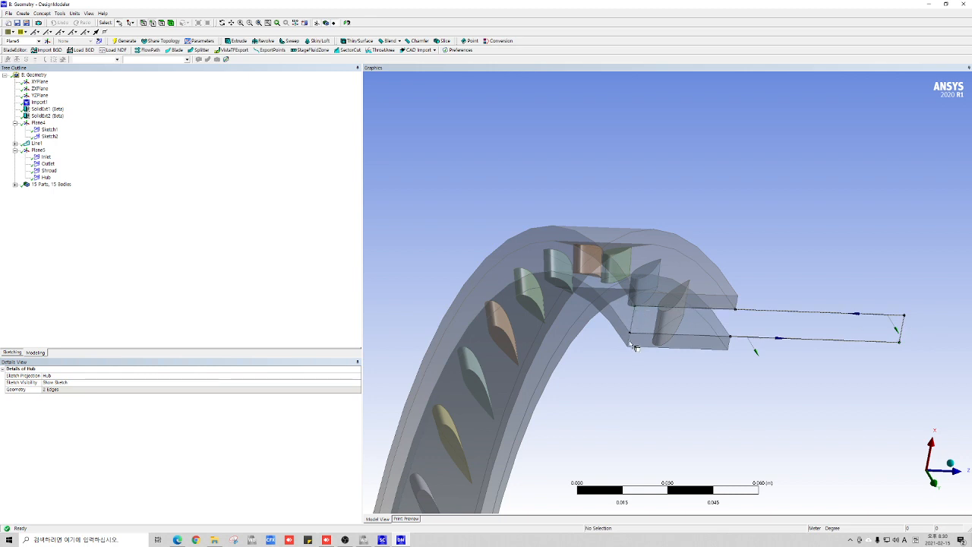
Step: Add a FlowPath feature and set its machine type to Axial Turbine
left_click(149, 49)
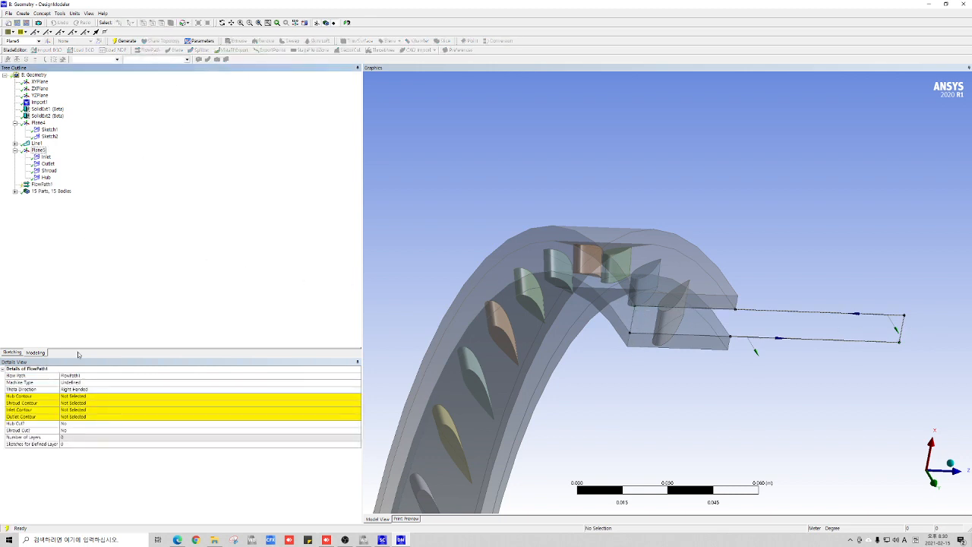
left_click(85, 383)
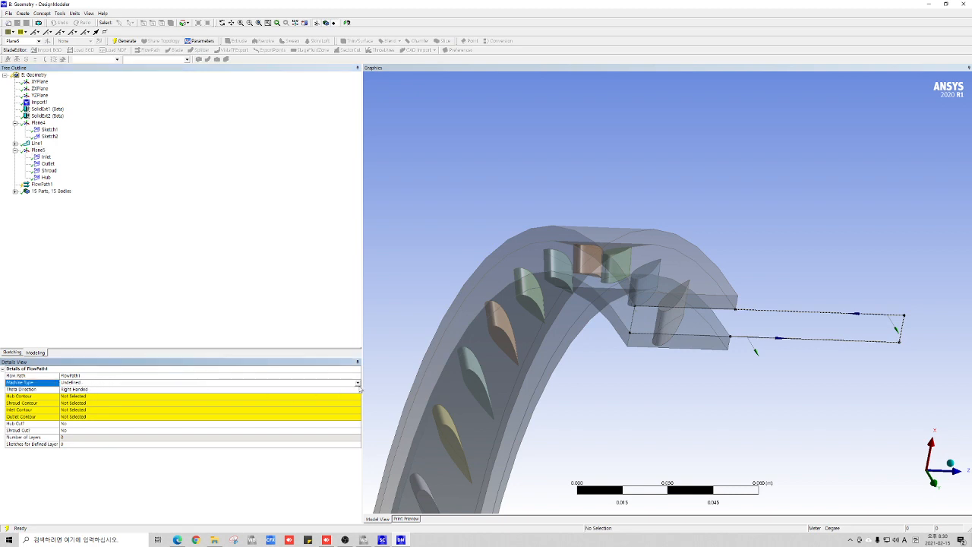
left_click(358, 383)
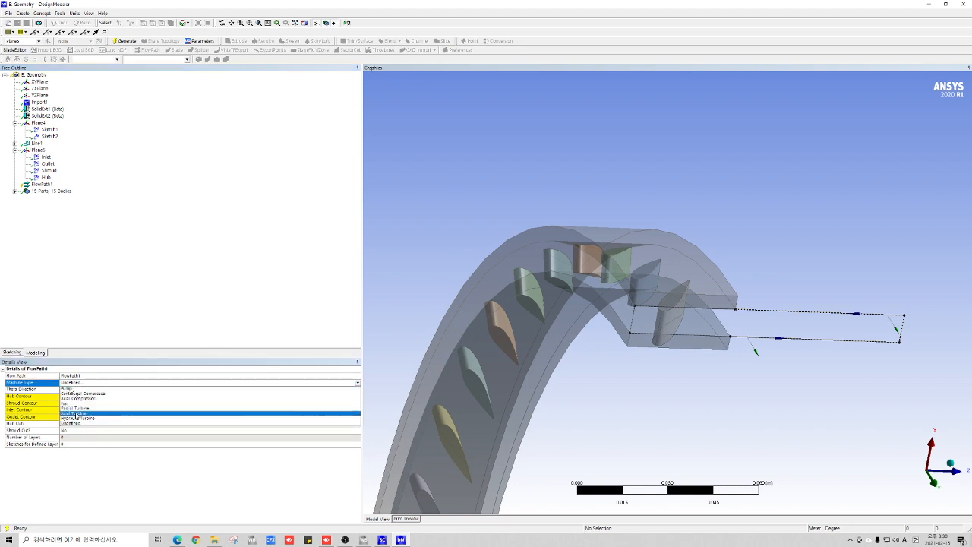
left_click(77, 414)
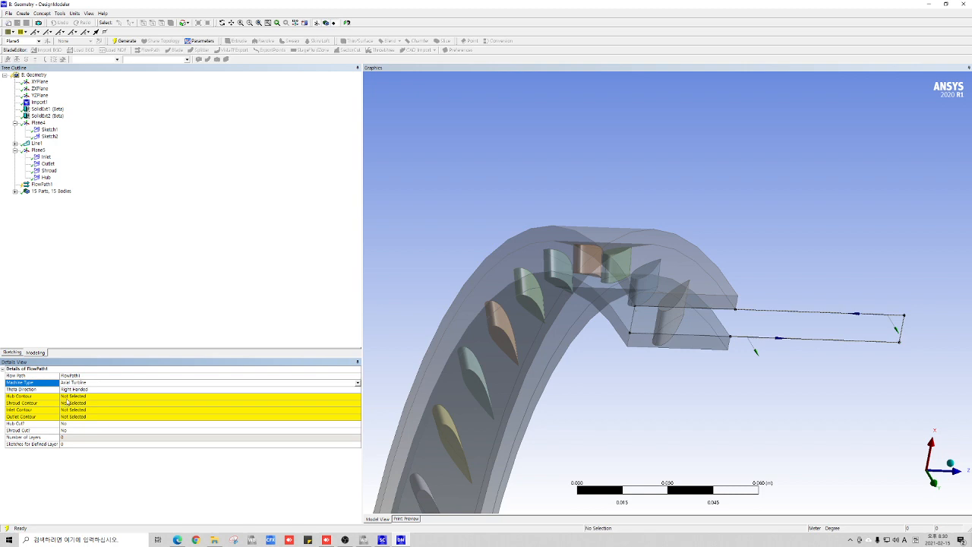
Step: Assign the Hub and Shroud sketches as the flow path's hub and shroud contours
left_click(67, 398)
left_click(46, 177)
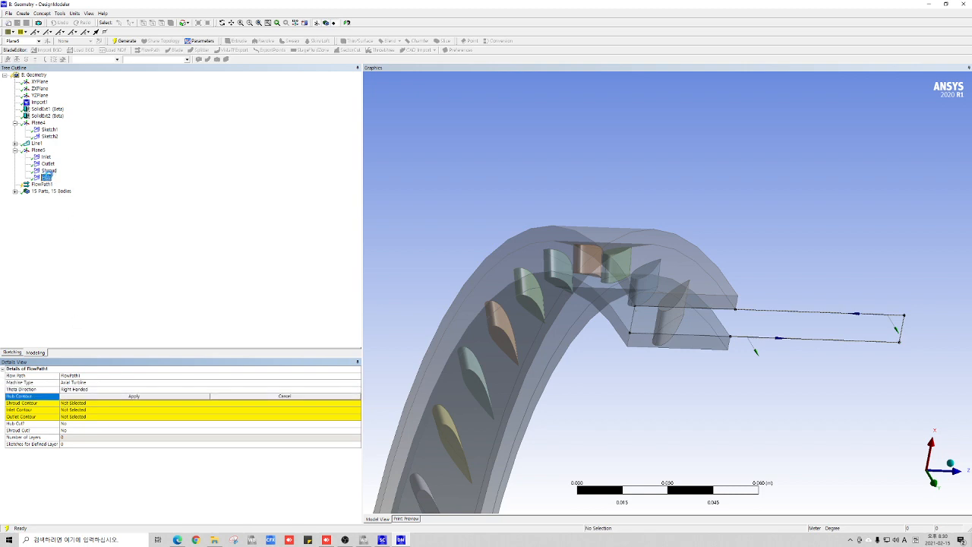
left_click(134, 397)
left_click(82, 403)
left_click(49, 170)
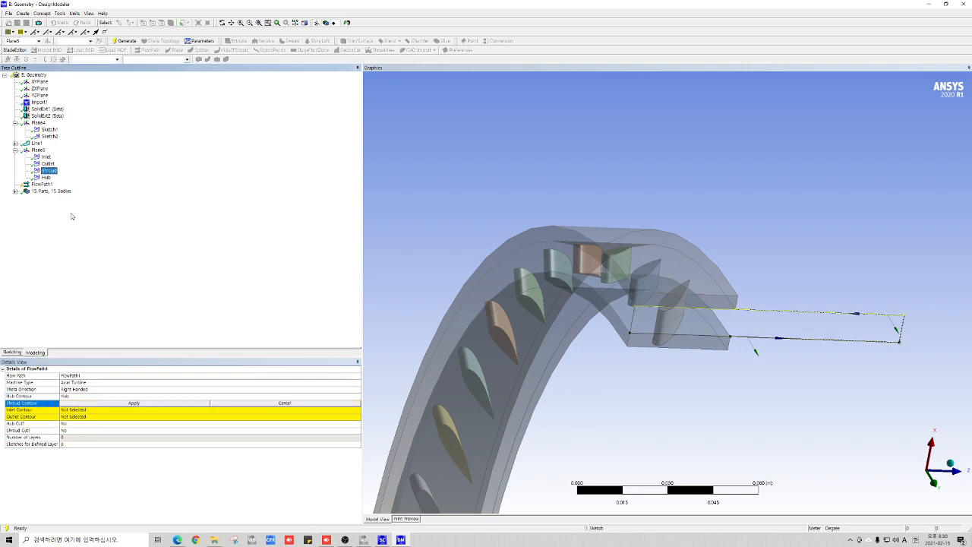
left_click(109, 403)
Step: Assign the Inlet and Outlet sketches as the flow path's inlet and outlet contours
left_click(31, 410)
left_click(46, 157)
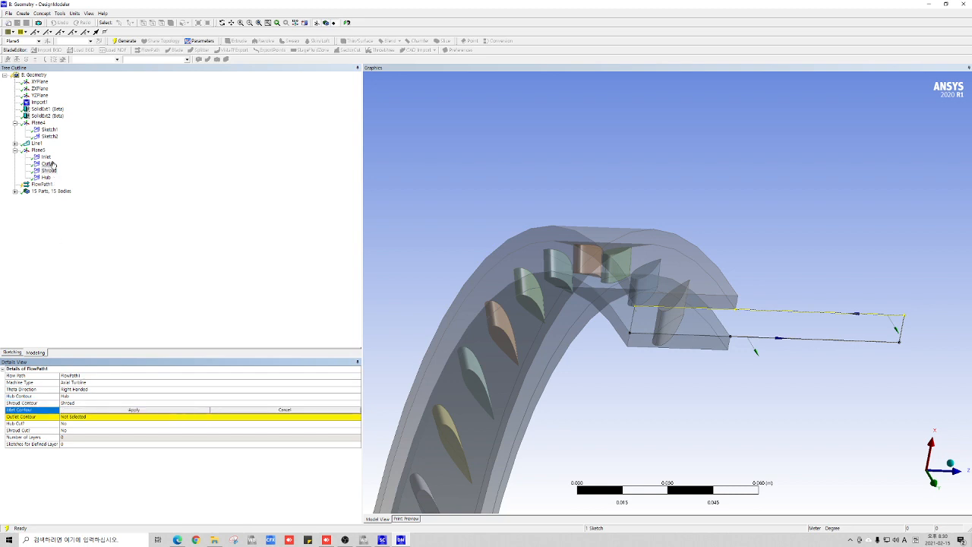
left_click(133, 409)
left_click(108, 416)
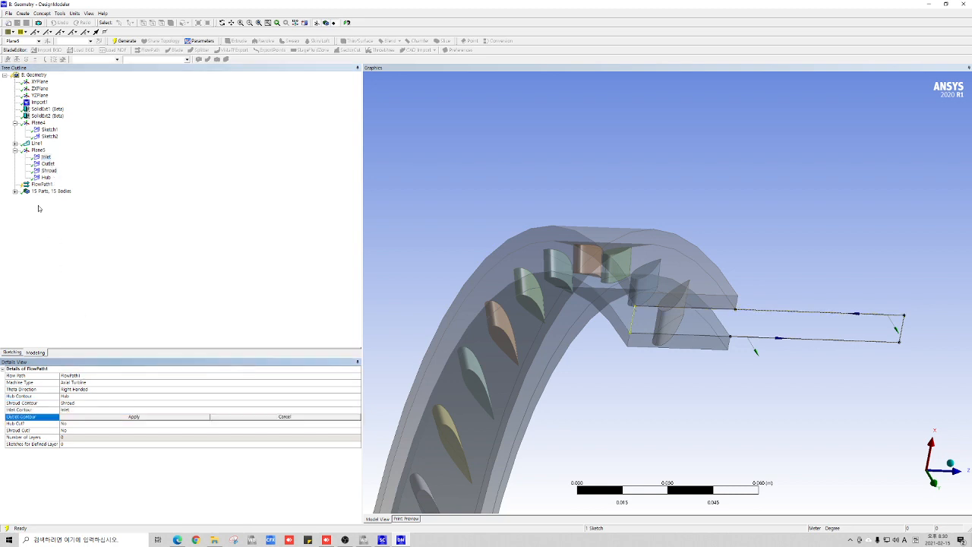
left_click(47, 163)
left_click(141, 418)
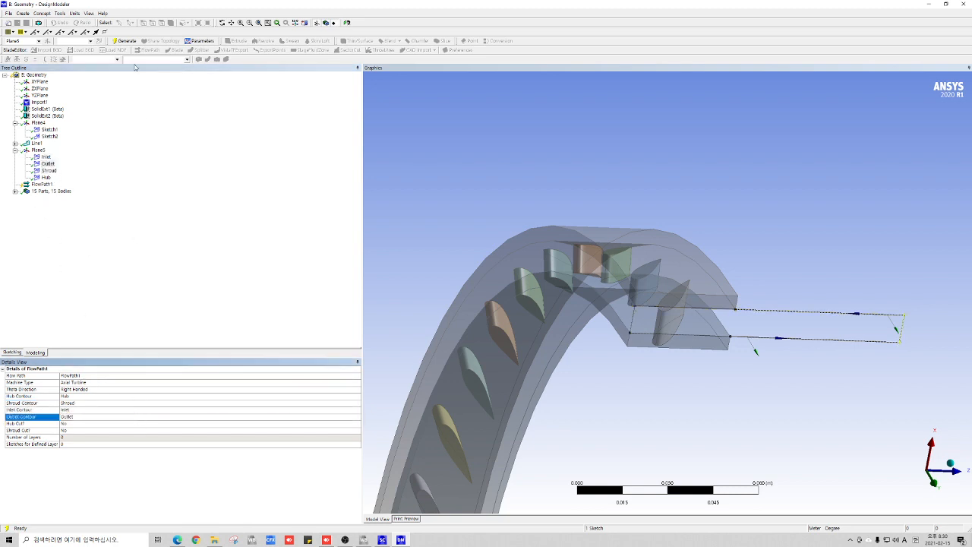
Step: Generate the flow path from the four assigned contours
left_click(124, 40)
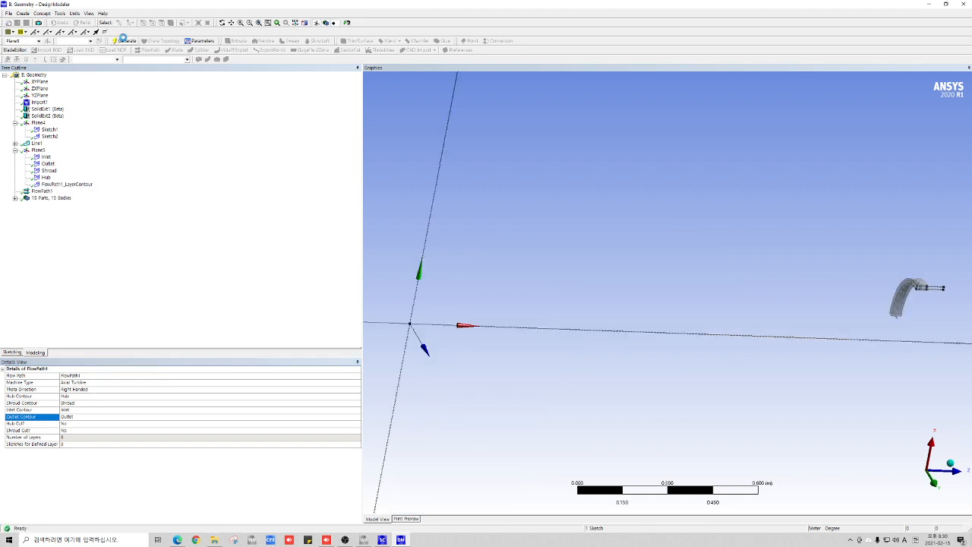
left_click(230, 22)
left_click_drag(857, 298, 589, 331)
scroll(589, 331, "up", 10)
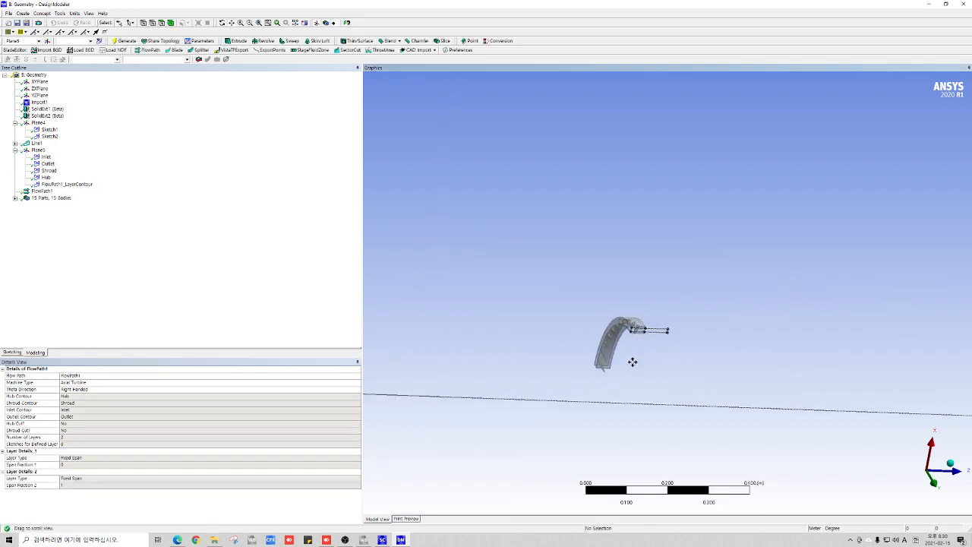
scroll(609, 366, "up", 4)
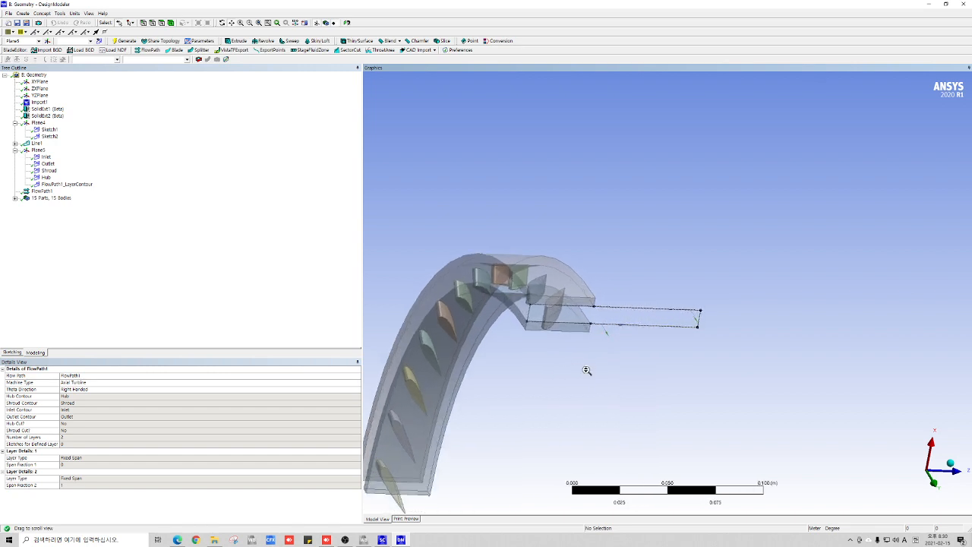
scroll(605, 388, "up", 1)
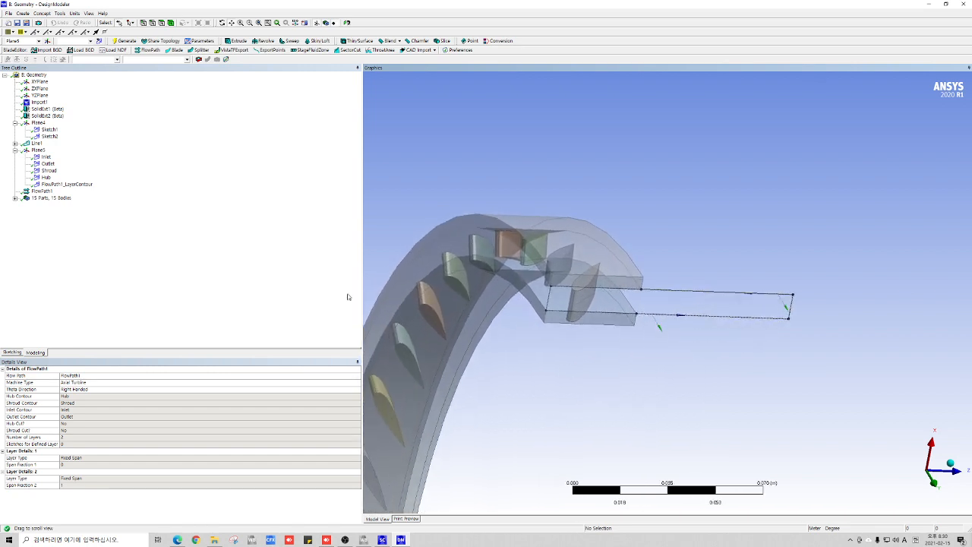
Step: Insert three intermediate layers in FlowPath1 at span fractions 0.25, 0.5 and 0.75, and regenerate the flow path
left_click(42, 192)
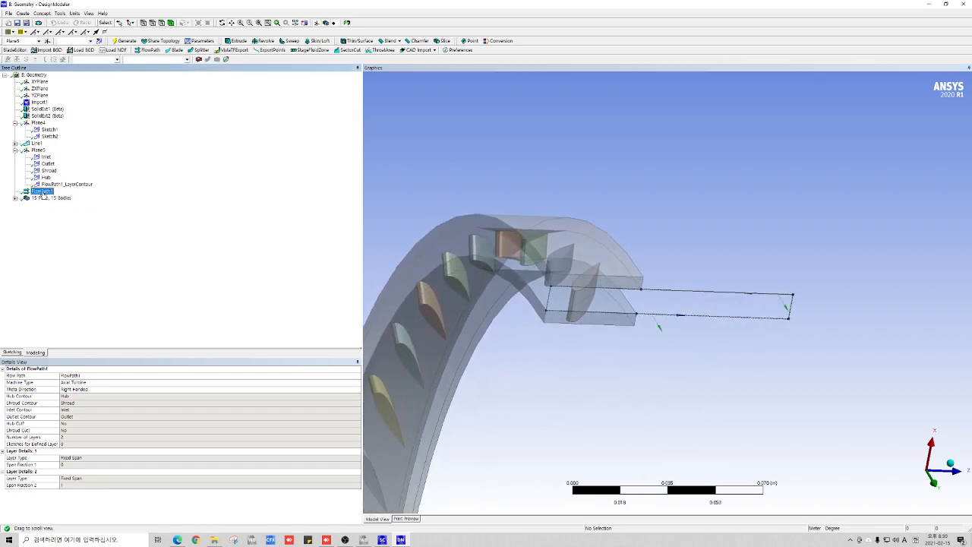
left_click(76, 476)
left_click(76, 487)
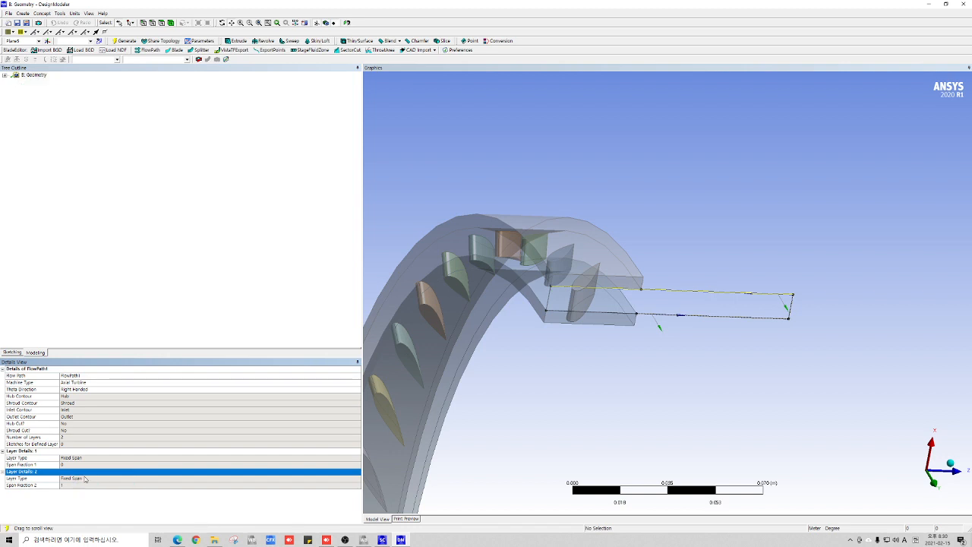
right_click(73, 487)
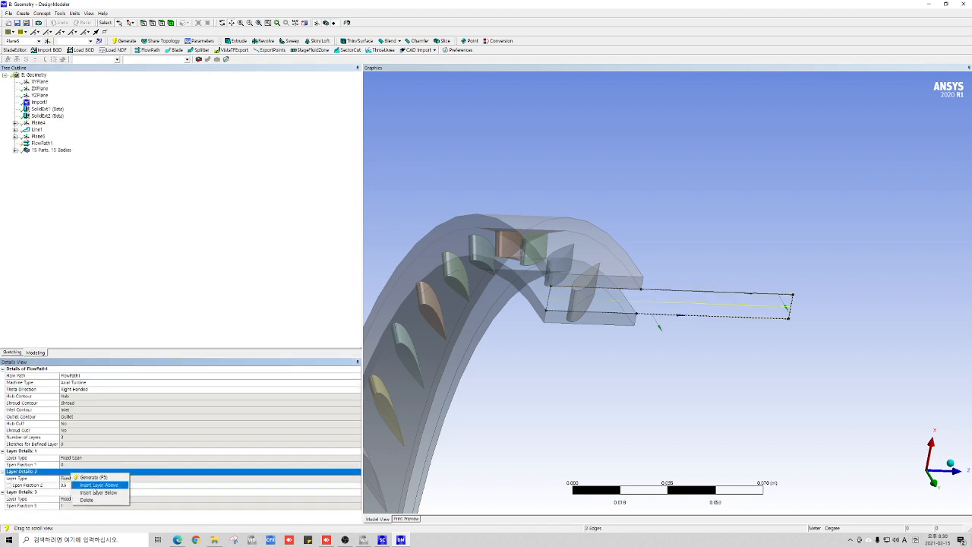
left_click(98, 485)
right_click(73, 514)
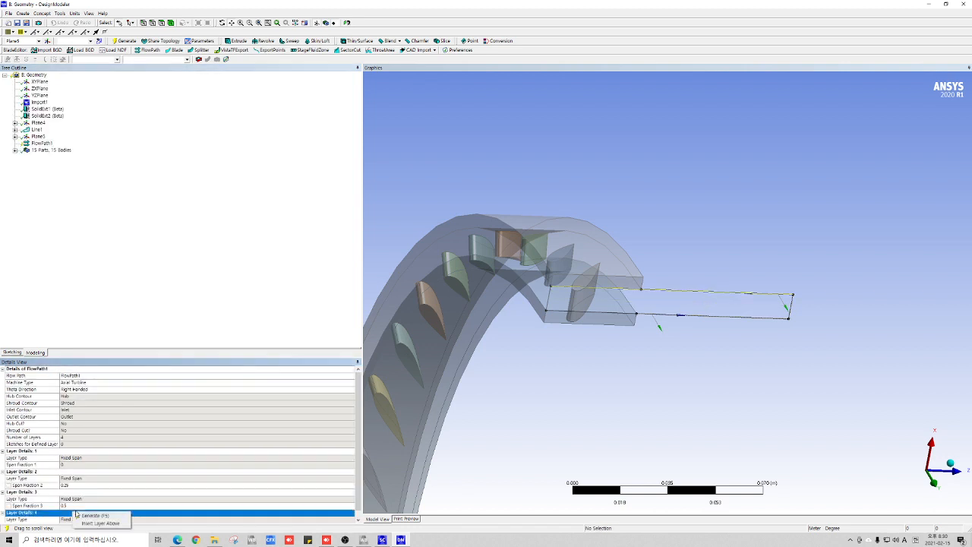
left_click(99, 517)
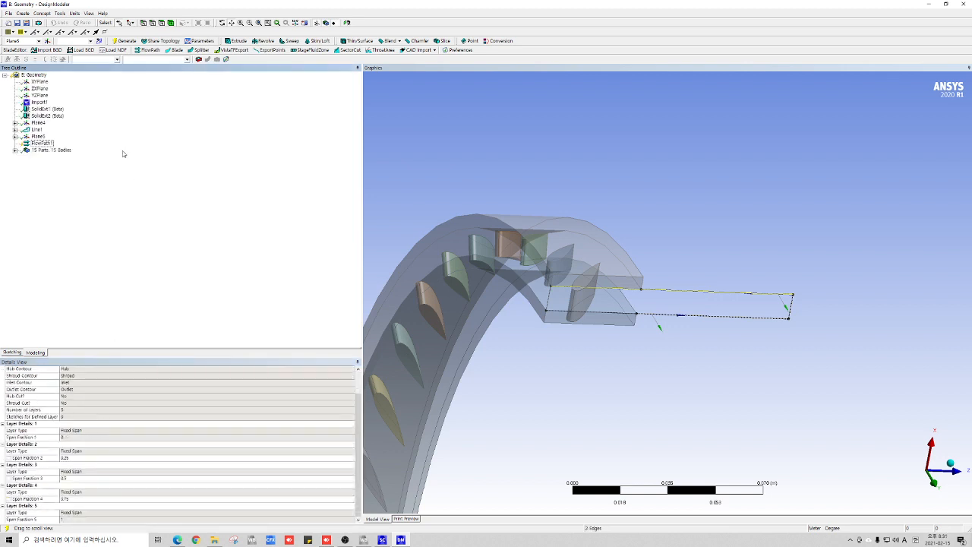
left_click(123, 40)
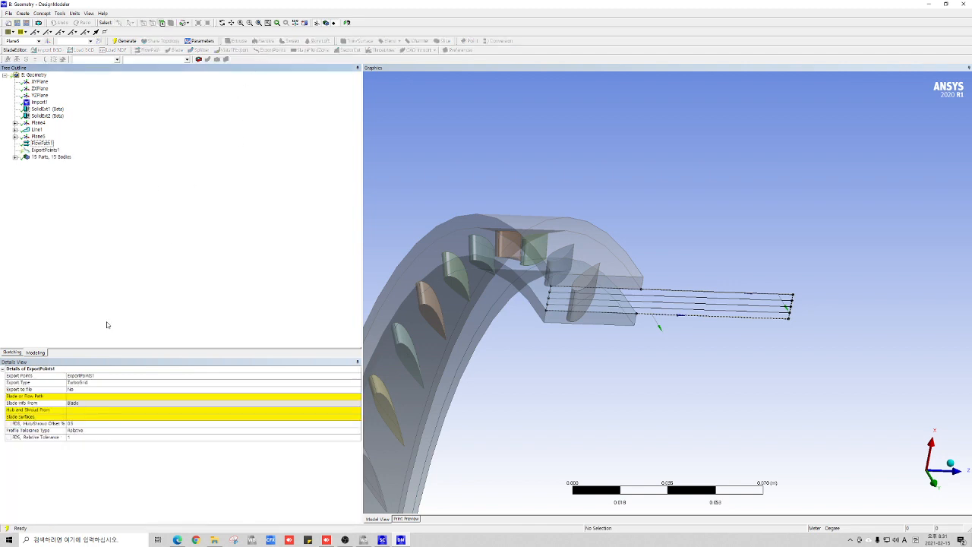
left_click(77, 397)
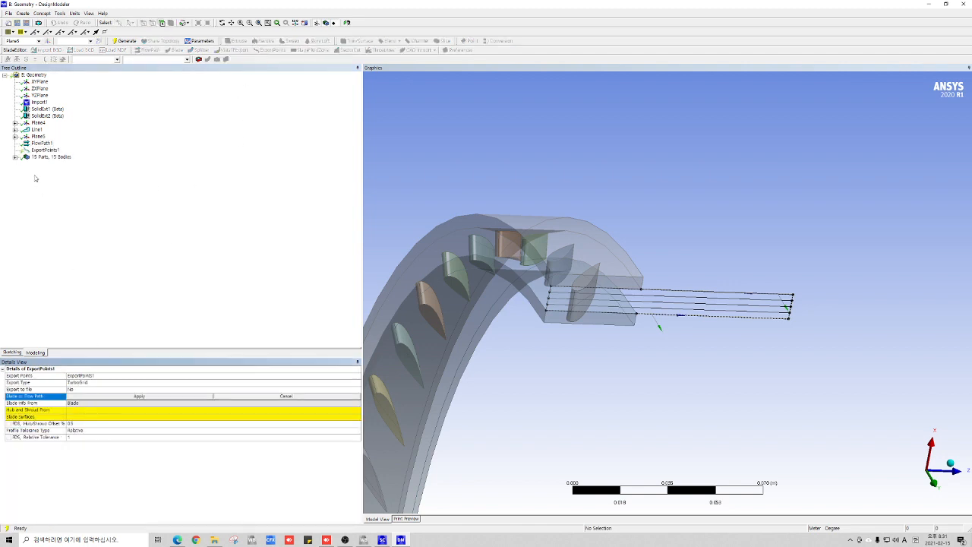
left_click(41, 142)
left_click(116, 398)
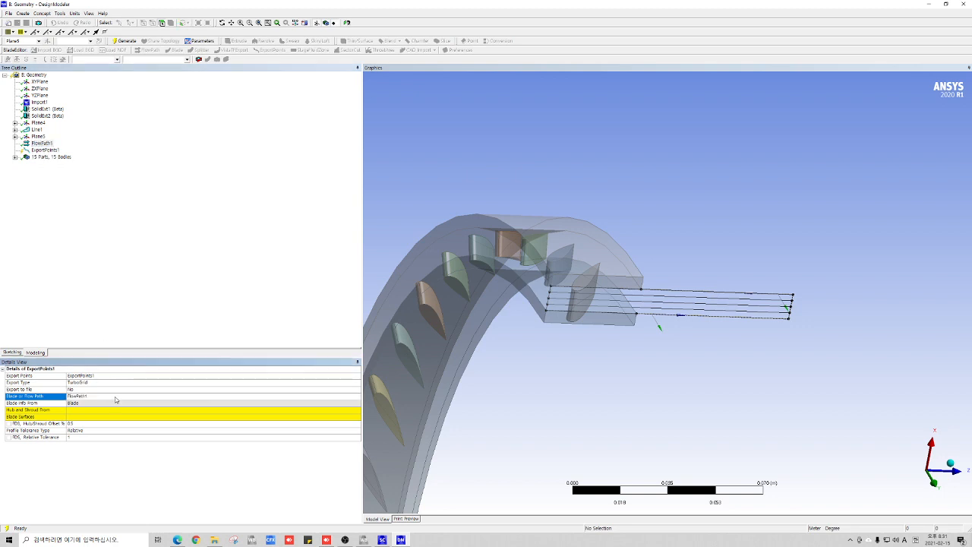
left_click(94, 410)
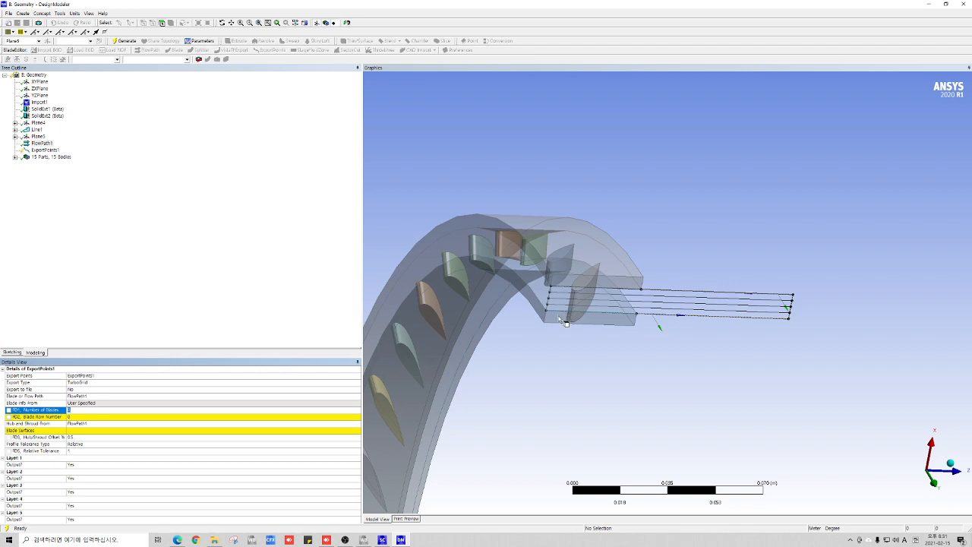
type("41")
left_click(100, 337)
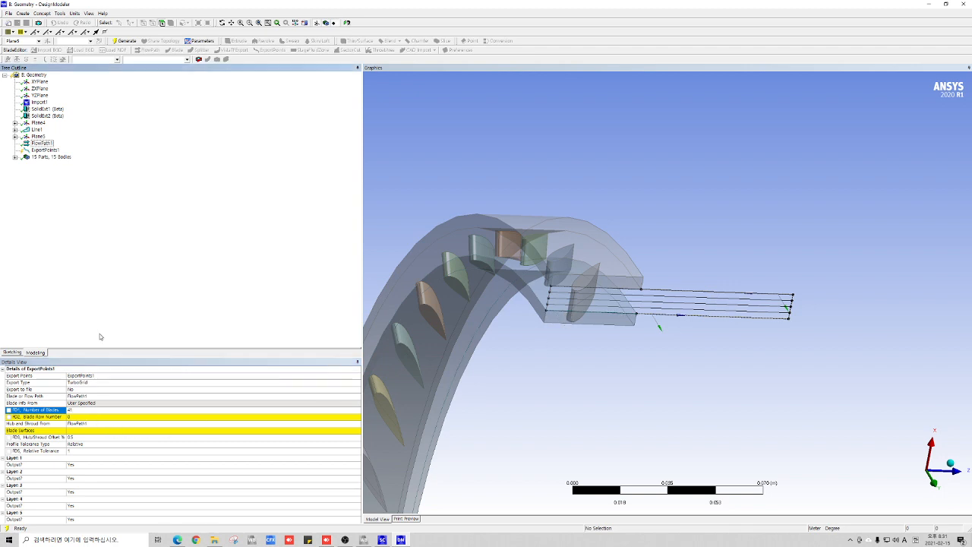
left_click(70, 416)
left_click(78, 431)
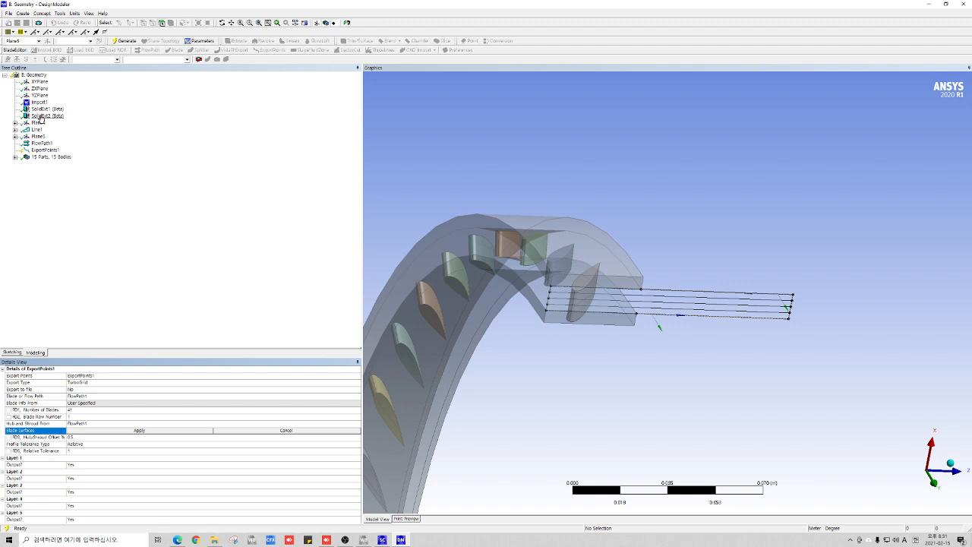
left_click(287, 431)
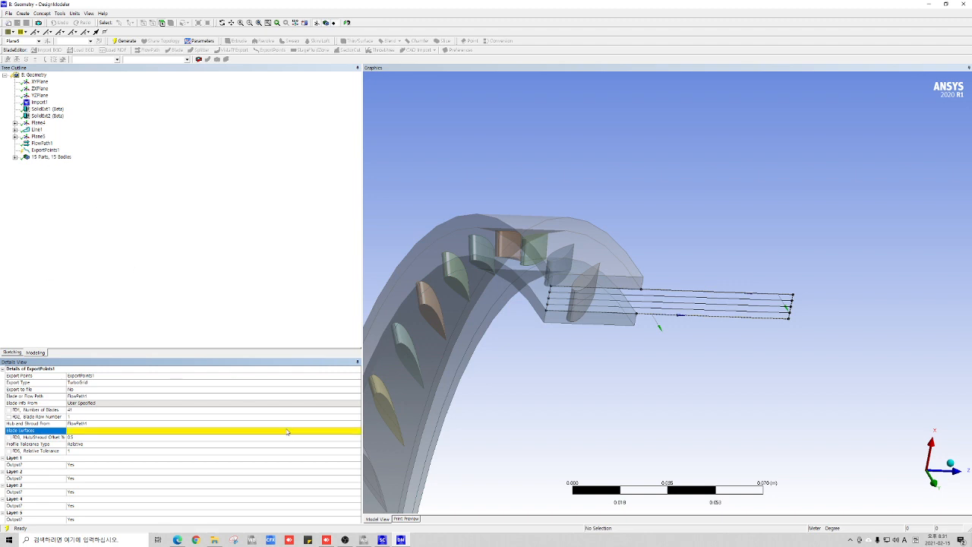
middle_click_drag(567, 343, 579, 365)
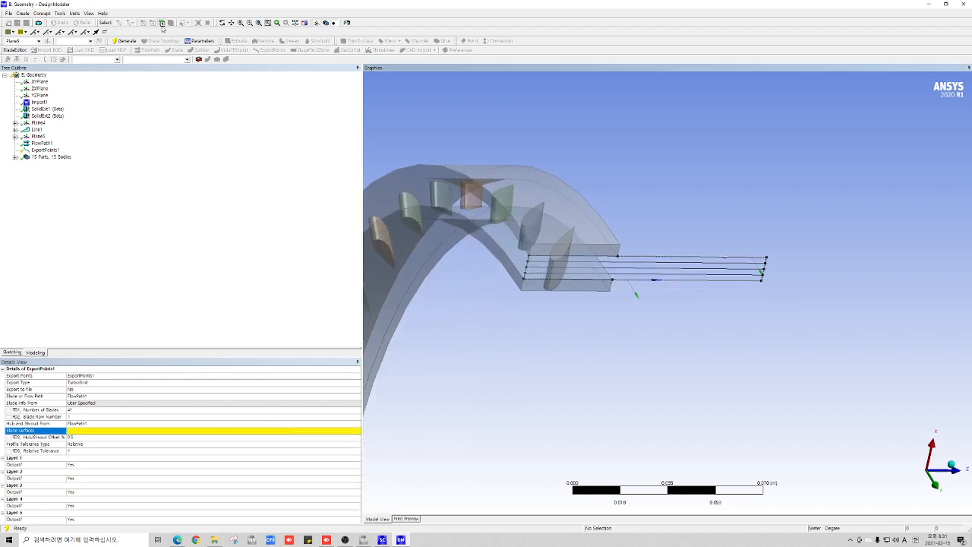
left_click(74, 182)
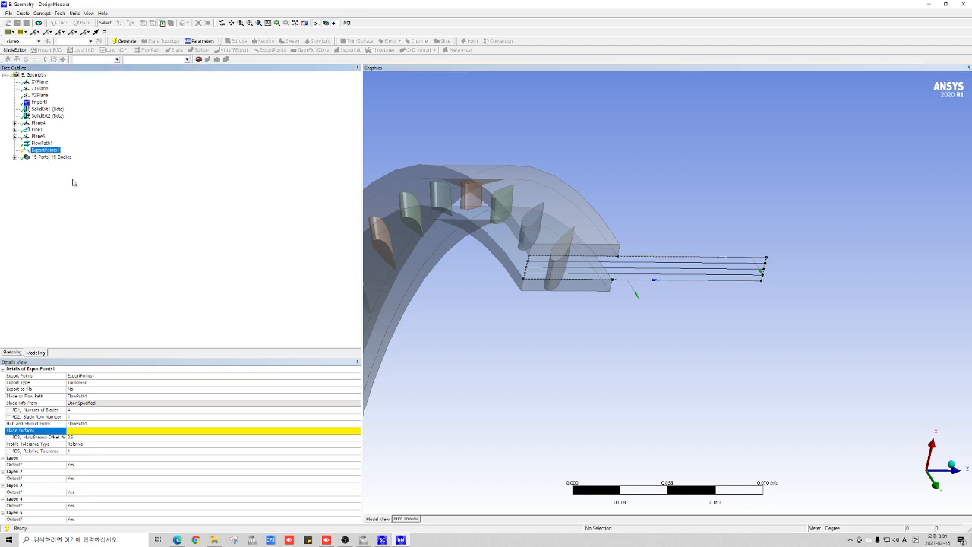
right_click(44, 151)
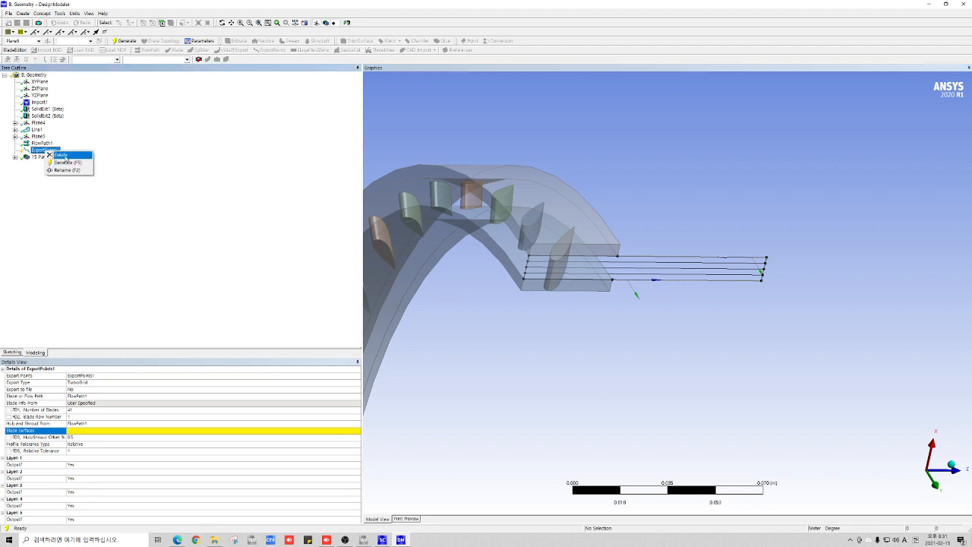
left_click(61, 154)
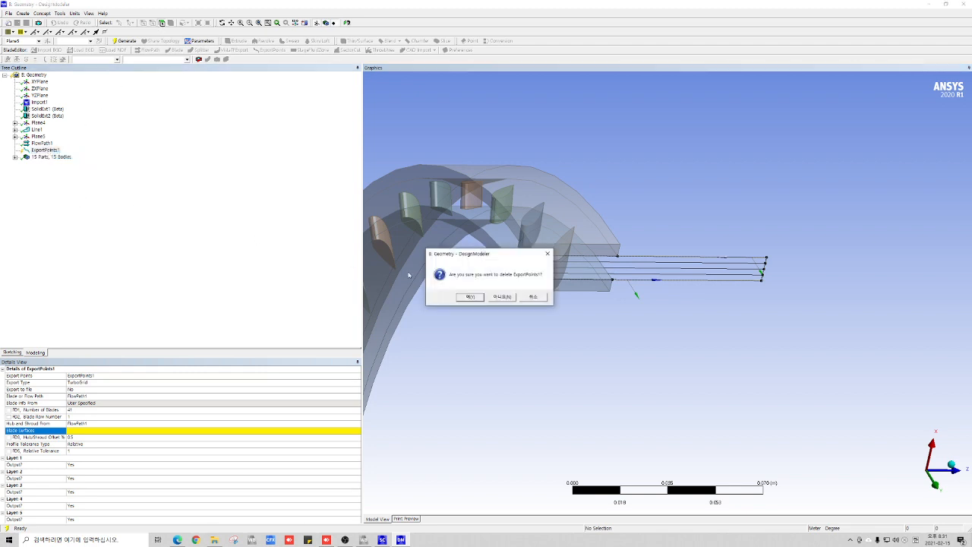
left_click(478, 297)
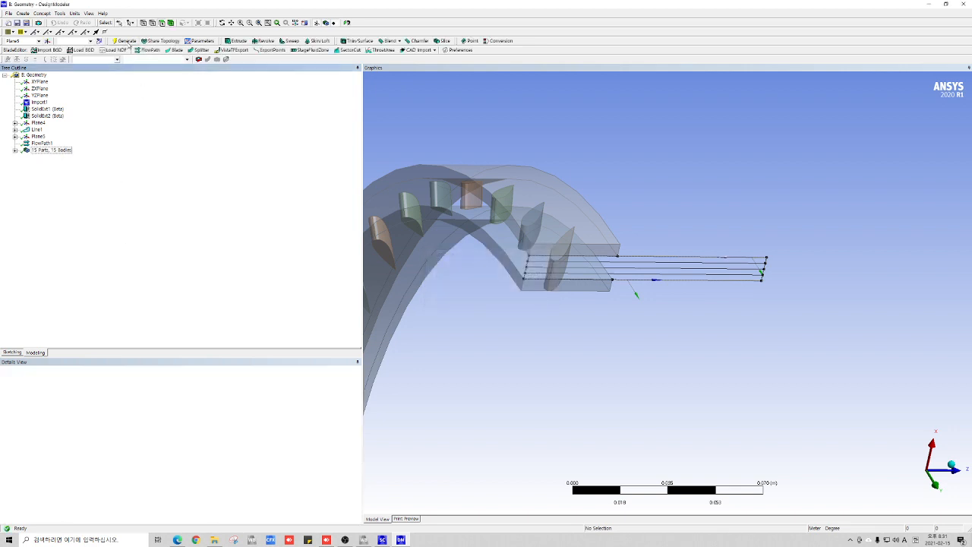
Step: Create a named selection called Blade from the two side faces of the vane crossing the flow path, and generate it
left_click(566, 271)
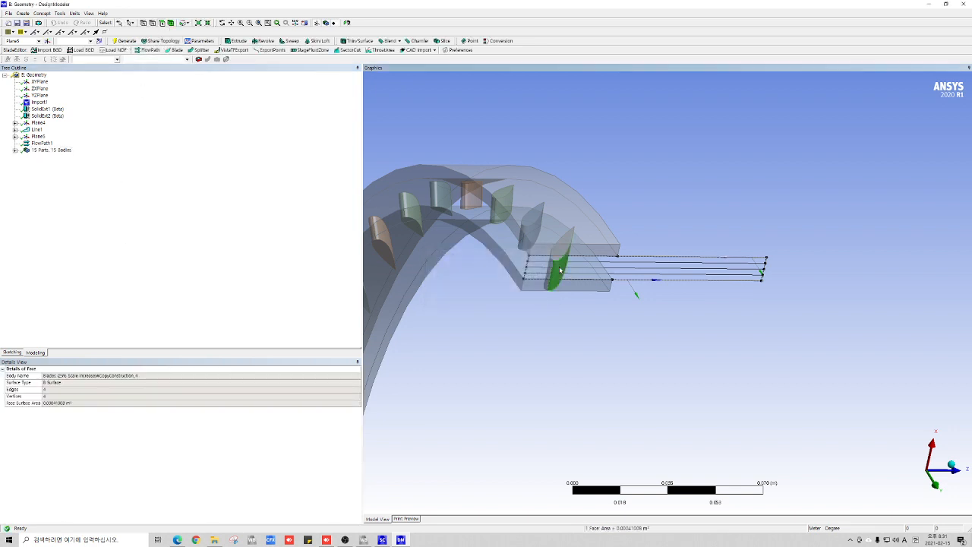
left_click(552, 270, "ctrl")
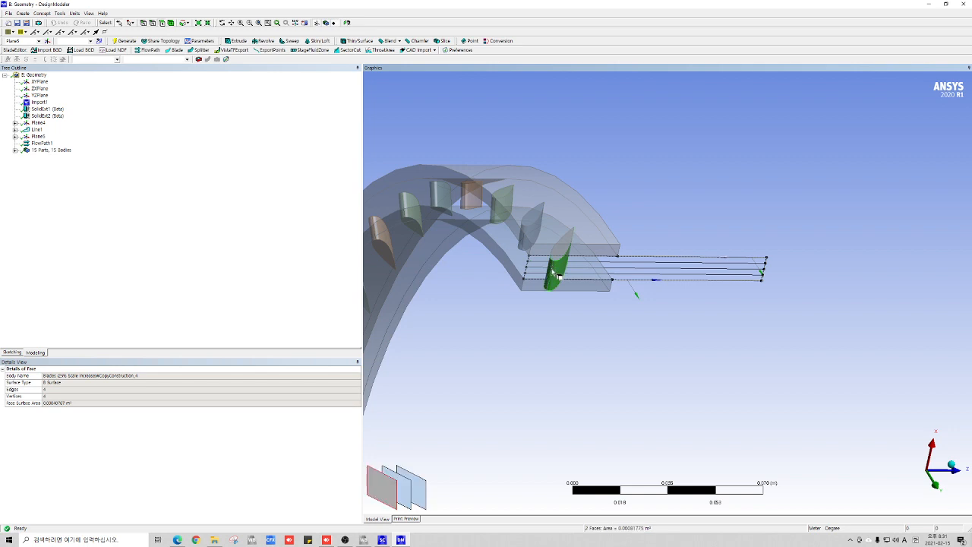
right_click(557, 272)
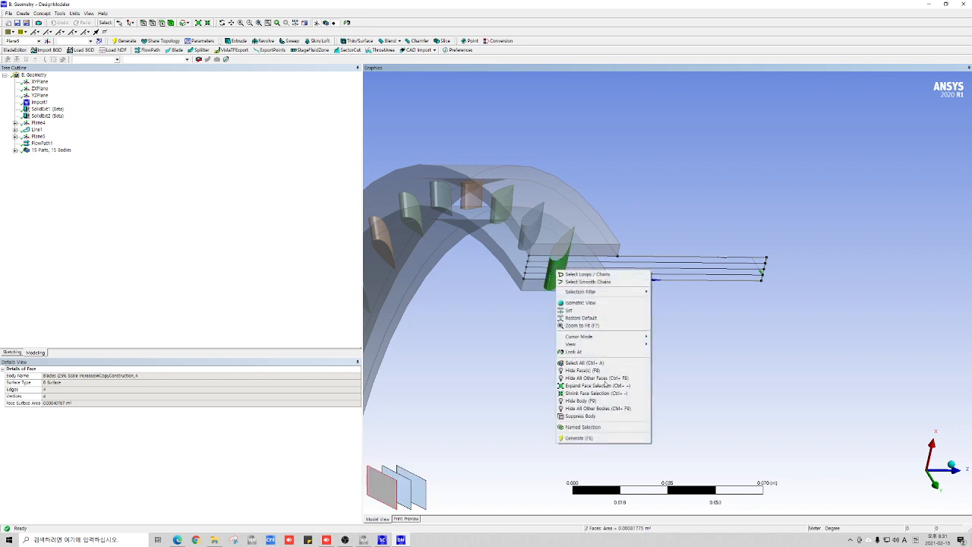
left_click(582, 427)
left_click(111, 376)
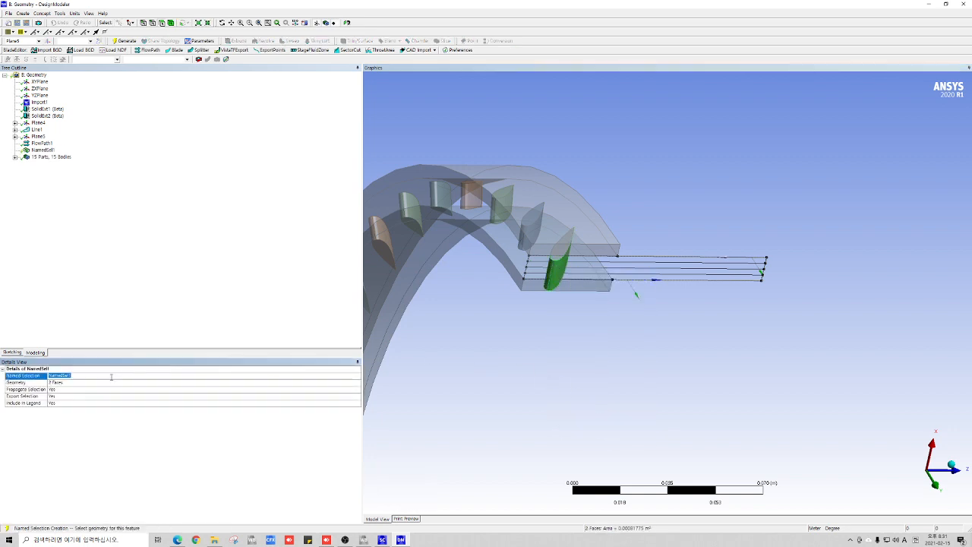
type("Blade")
key("Return")
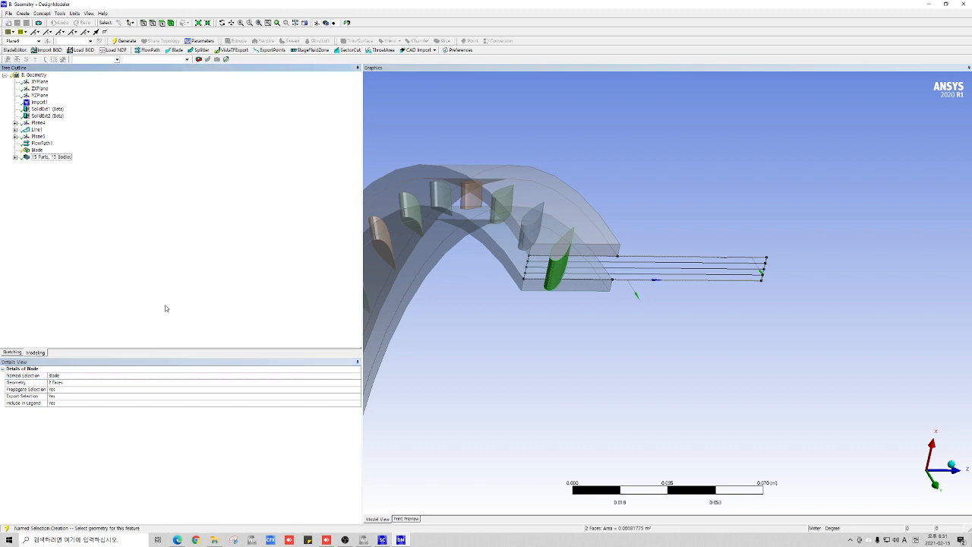
left_click(125, 41)
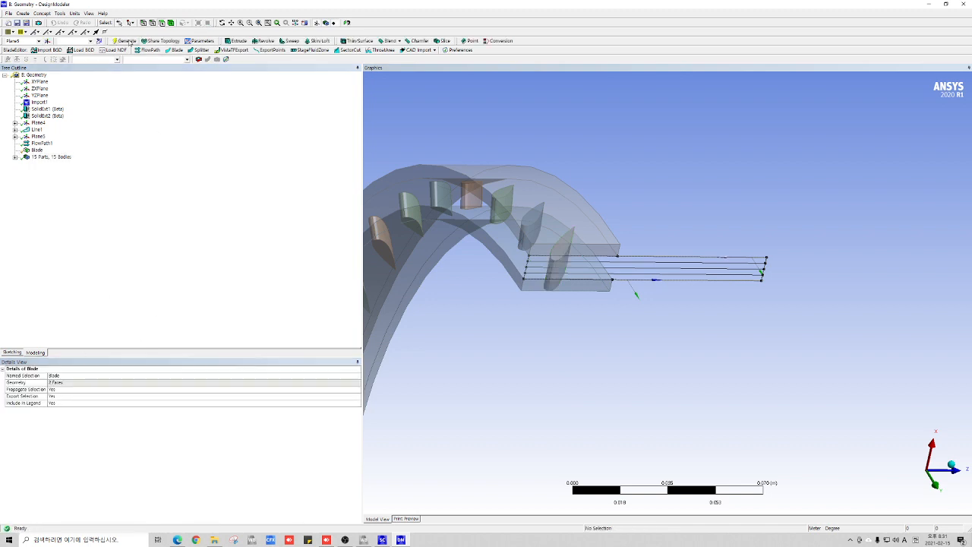
Step: Add an ExportPoints feature based on FlowPath1, with 41 blades and blade row number 1
left_click(274, 50)
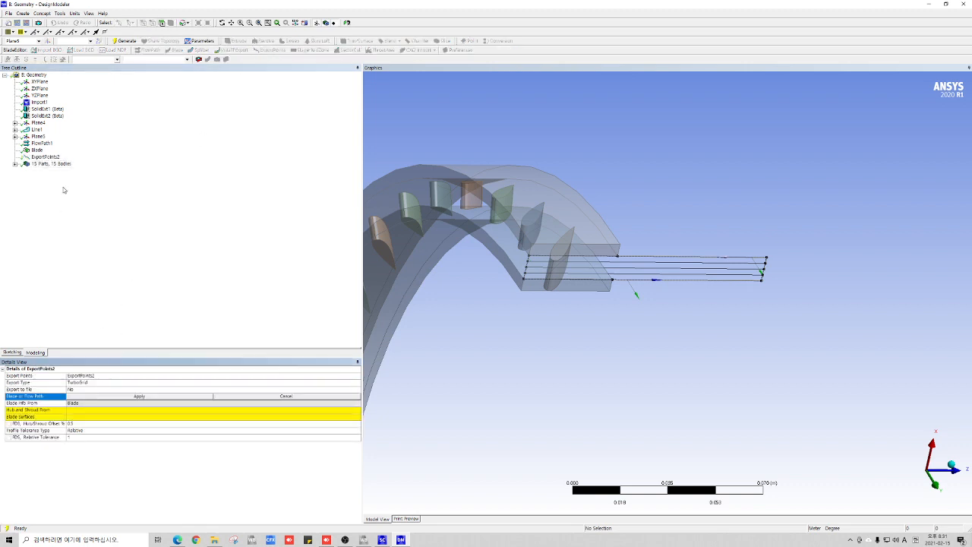
left_click(42, 143)
left_click(135, 395)
left_click(88, 409)
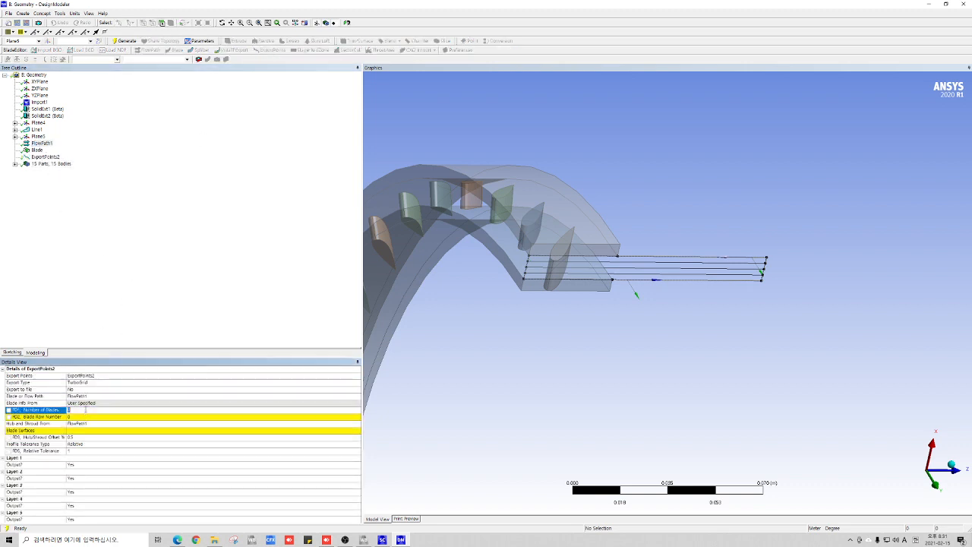
type("41")
left_click(82, 417)
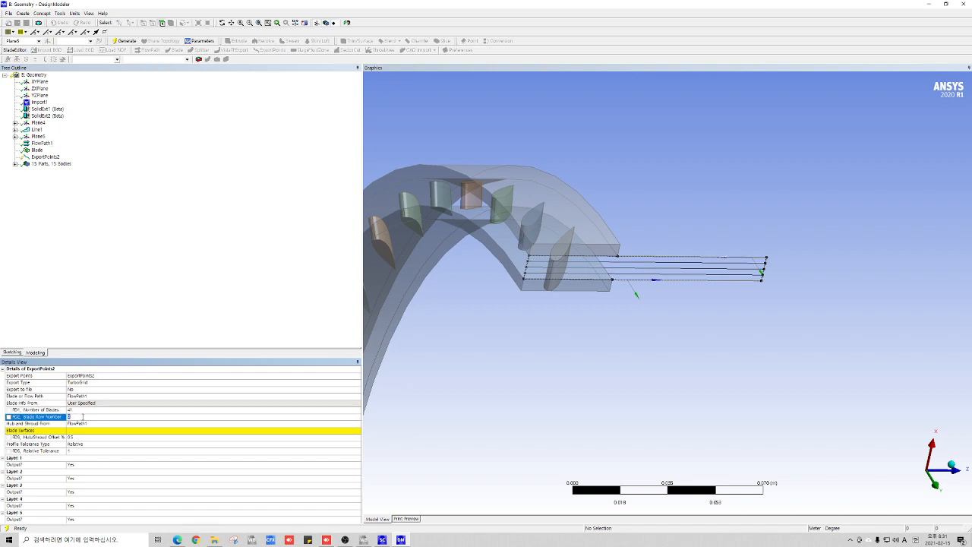
type("1")
Step: Assign the Blade named selection as the export's blade surfaces and set the hub/shroud offset to 0%
left_click(84, 431)
left_click(41, 151)
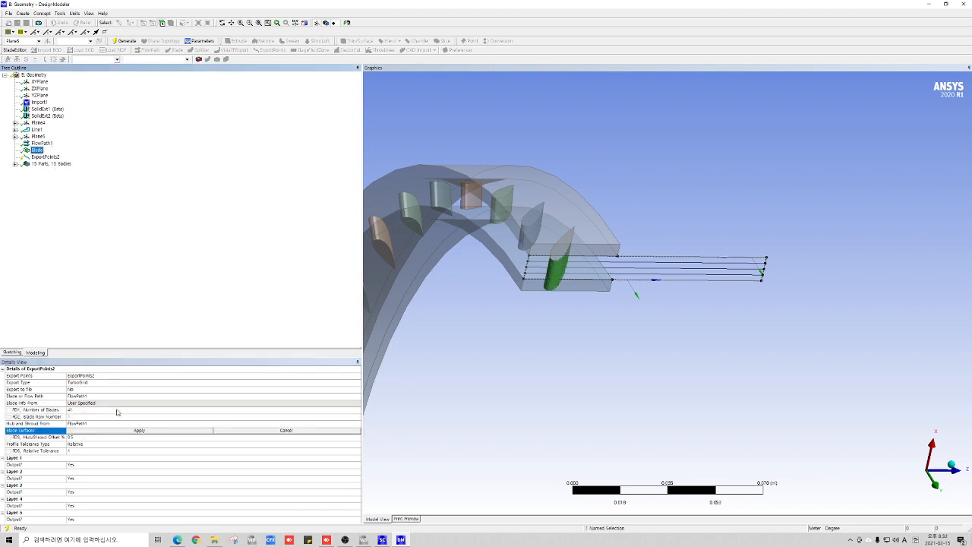
left_click(112, 432)
left_click(77, 435)
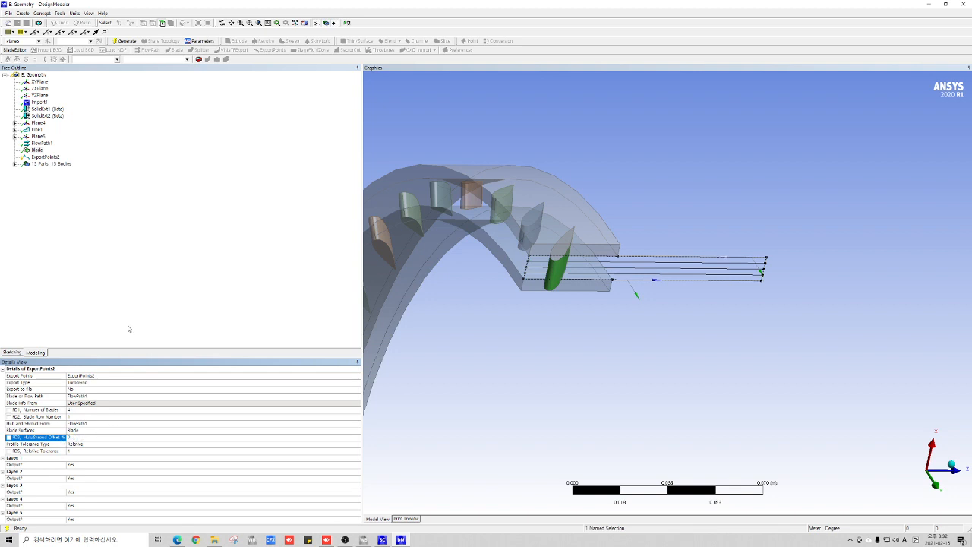
left_click(79, 439)
scroll(549, 303, "up", 3)
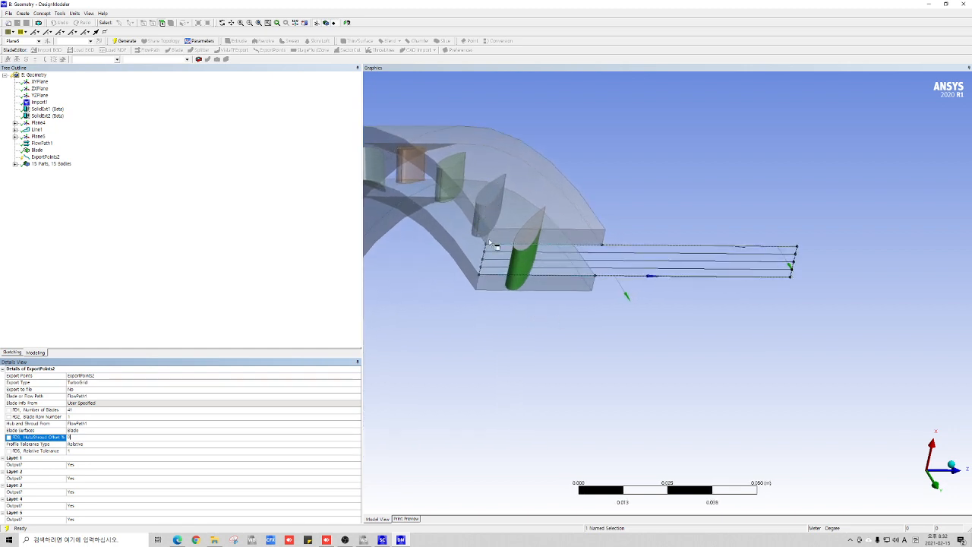
scroll(503, 277, "up", 2)
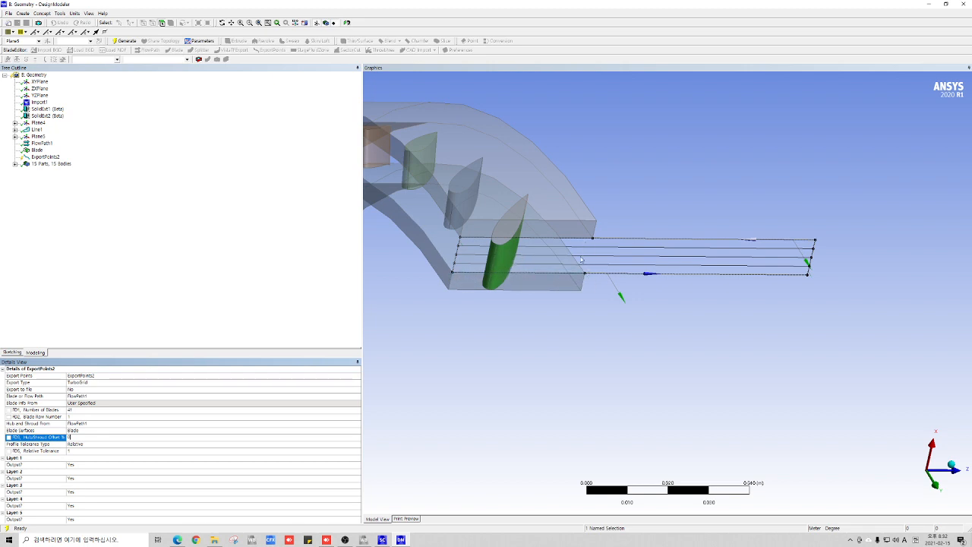
scroll(553, 266, "down", 2)
scroll(532, 268, "up", 3)
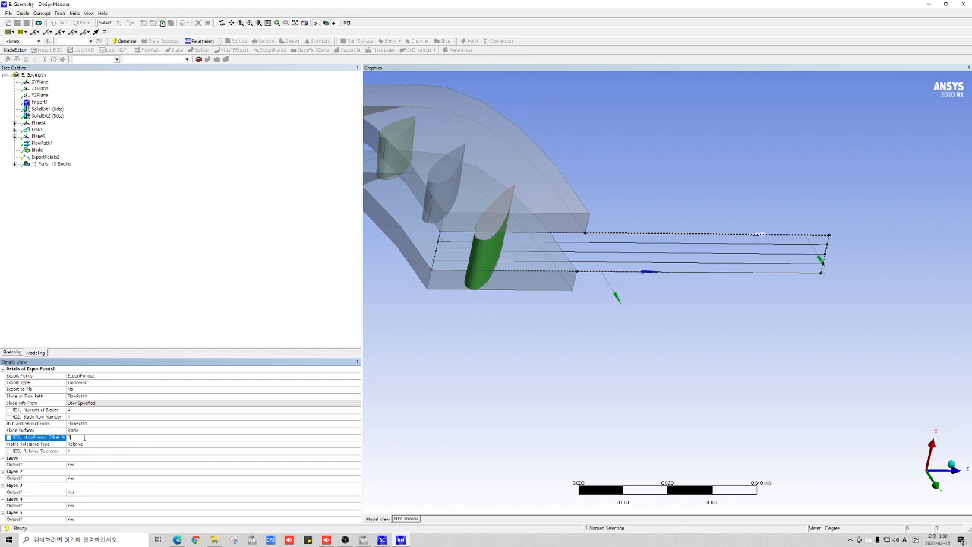
Step: Set the export's profile tolerance type to Absolute with a tolerance of 0.0000001, and generate the blade profile points
left_click(80, 445)
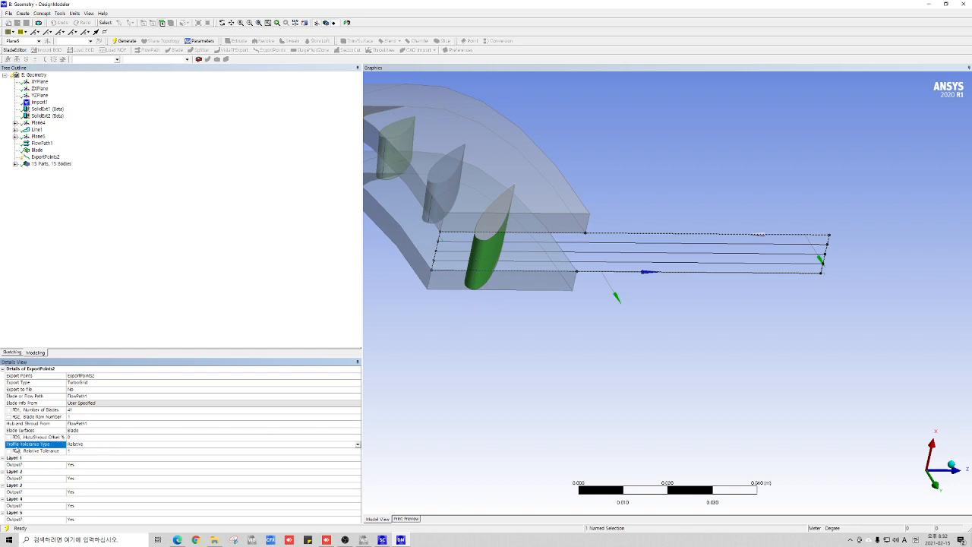
left_click(357, 446)
left_click(83, 460)
left_click(79, 450)
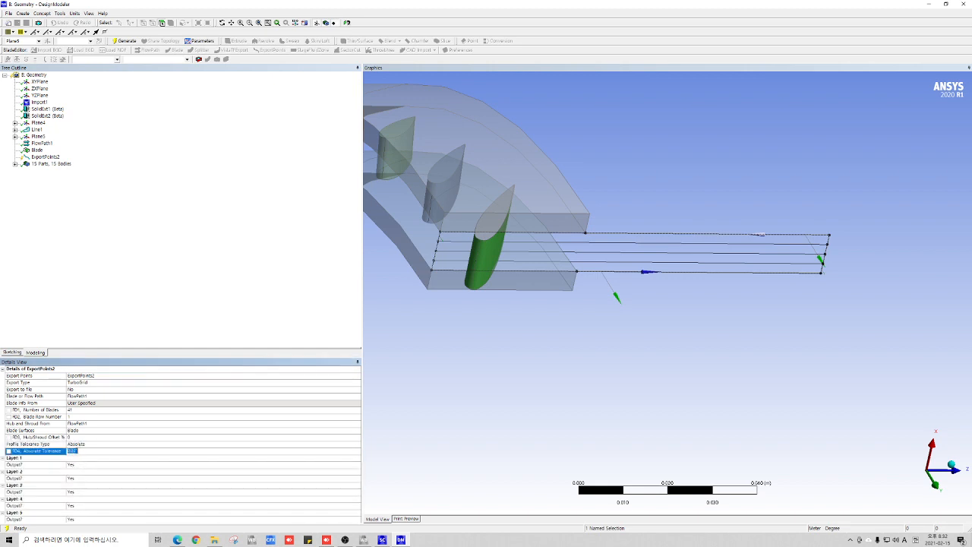
type("0.0000001")
left_click(130, 318)
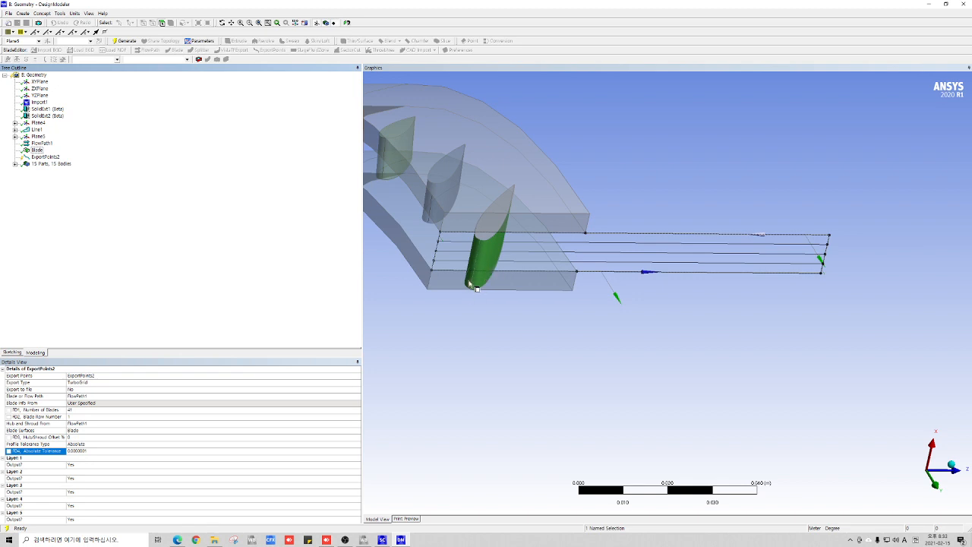
scroll(478, 281, "down", 2)
scroll(485, 276, "up", 2)
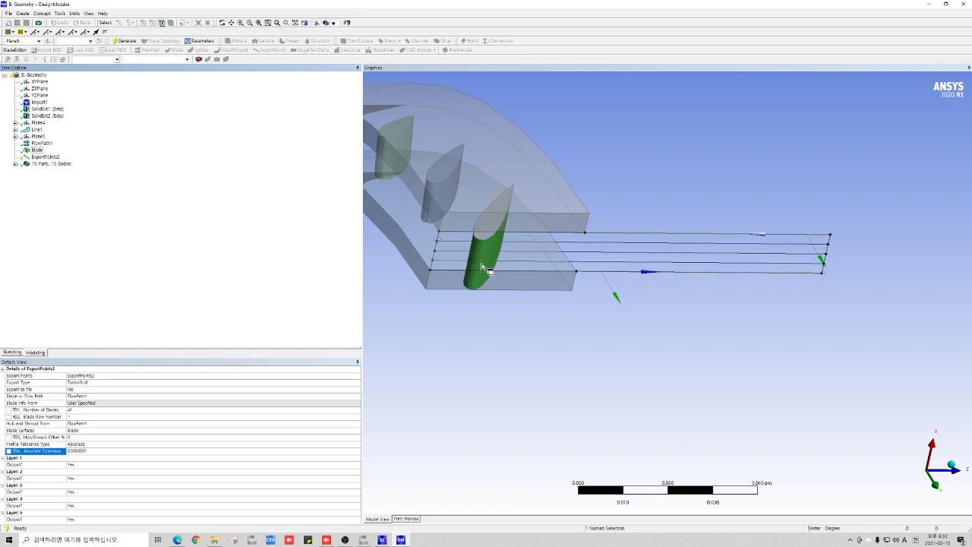
left_click(126, 42)
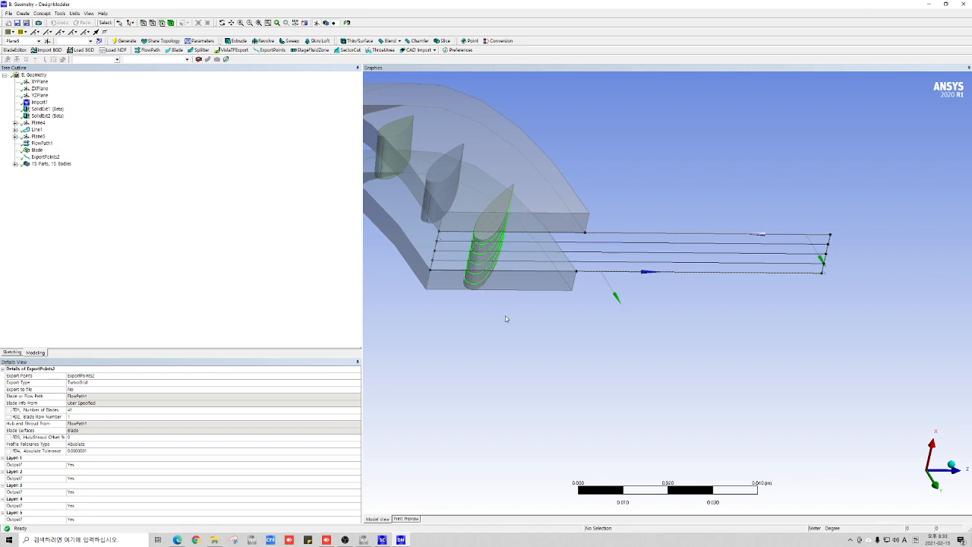
middle_click_drag(506, 319, 467, 277)
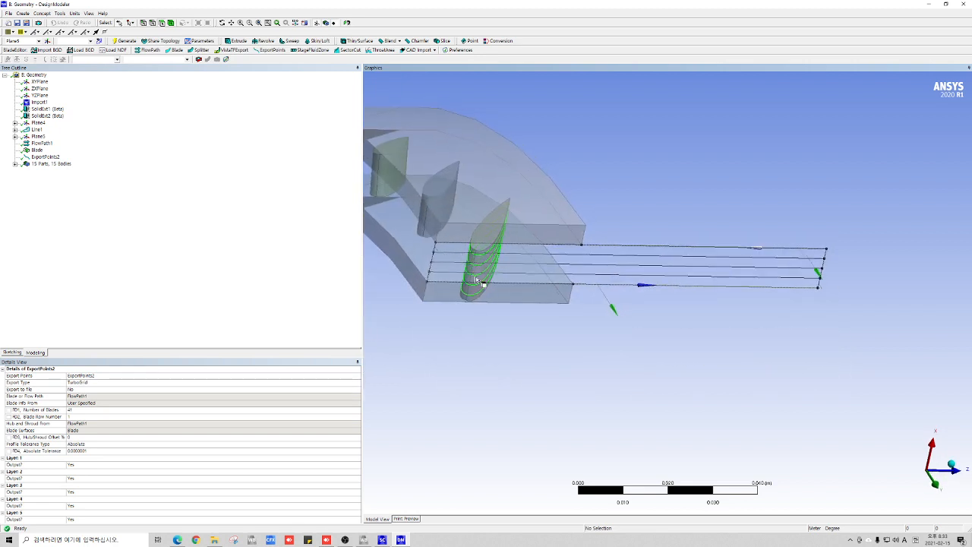
middle_click_drag(470, 298, 436, 297)
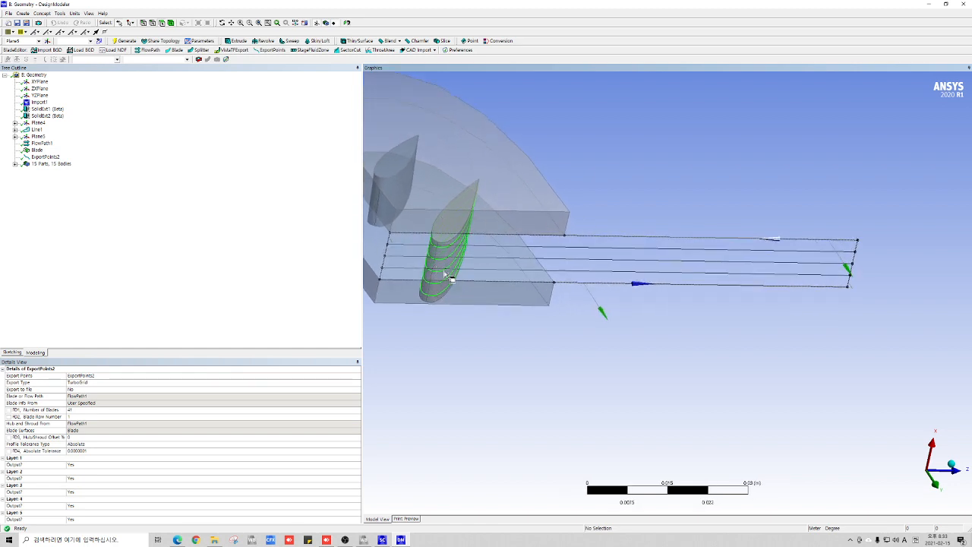
scroll(464, 319, "up", 2)
scroll(467, 311, "down", 4)
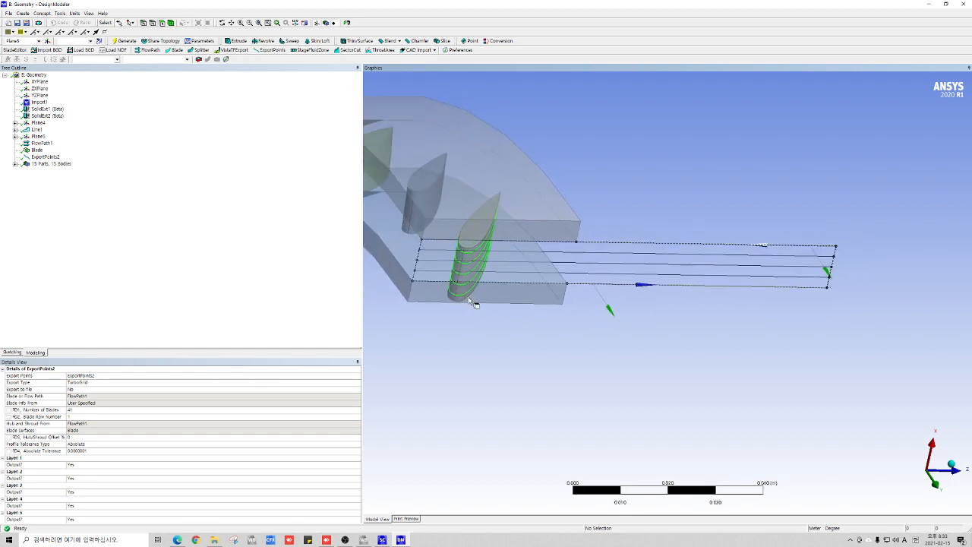
left_click(346, 539)
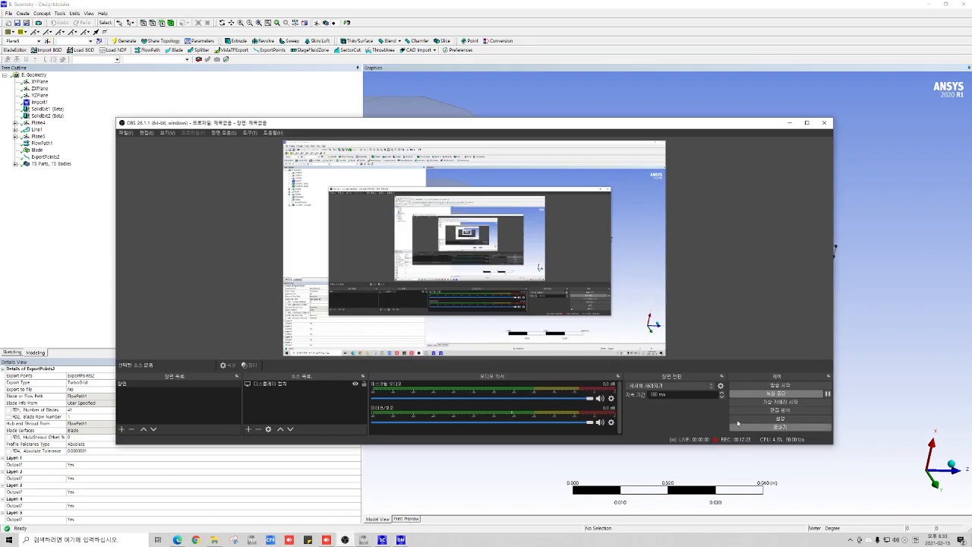